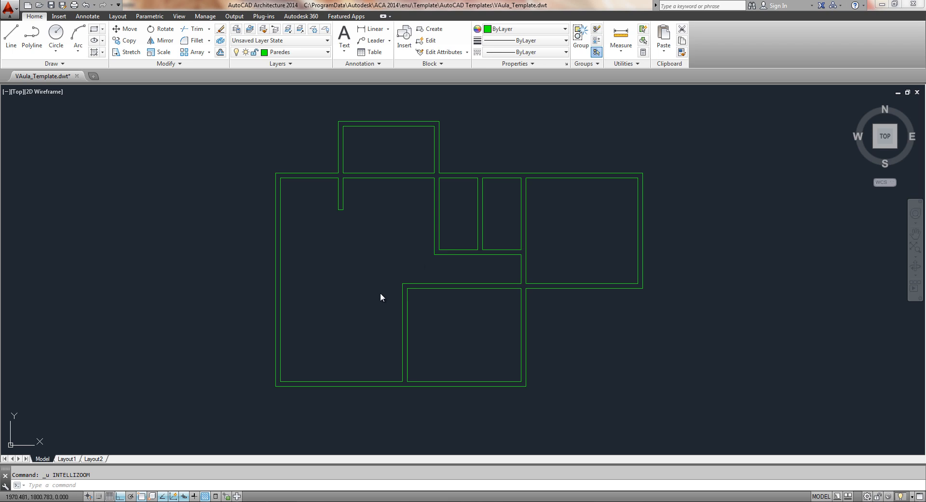
Examine the wall plan and the door, window and scale-text symbols placed beside it.
middle_click_drag(331, 279, 436, 234)
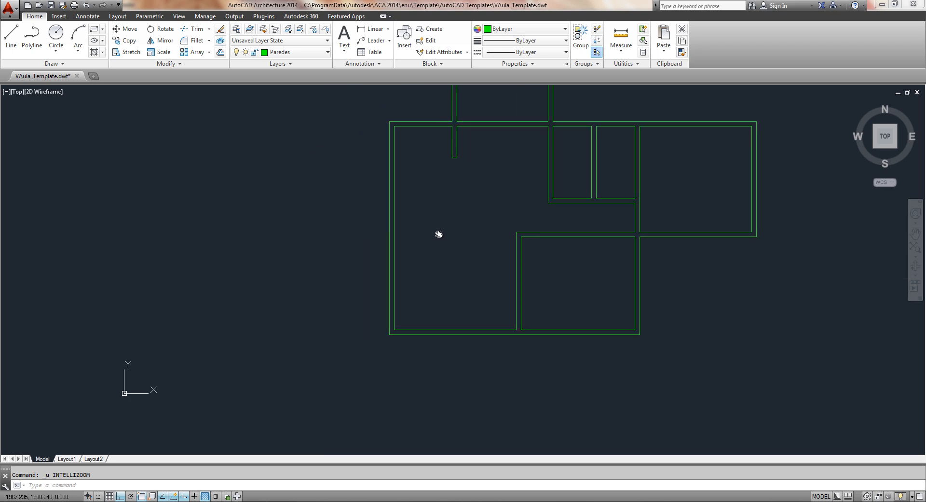
scroll(436, 234, "down", 4)
middle_click_drag(147, 305, 240, 301)
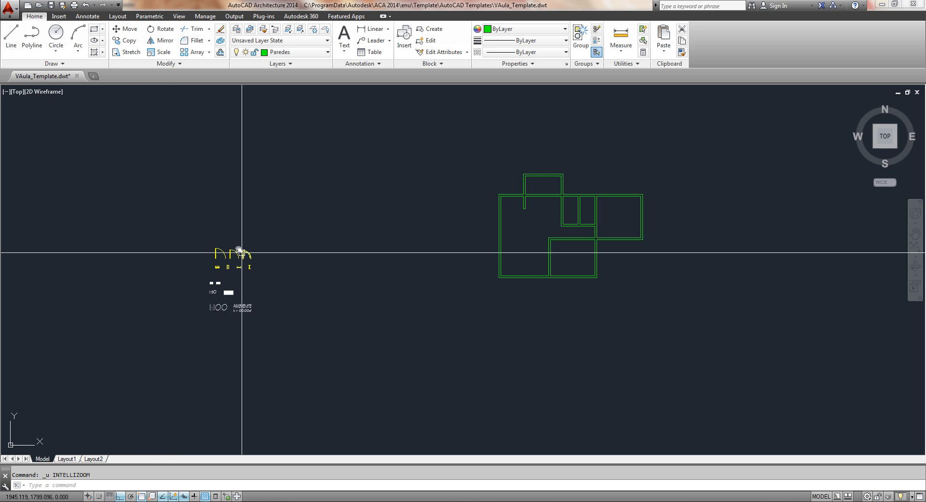
scroll(253, 272, "up", 5)
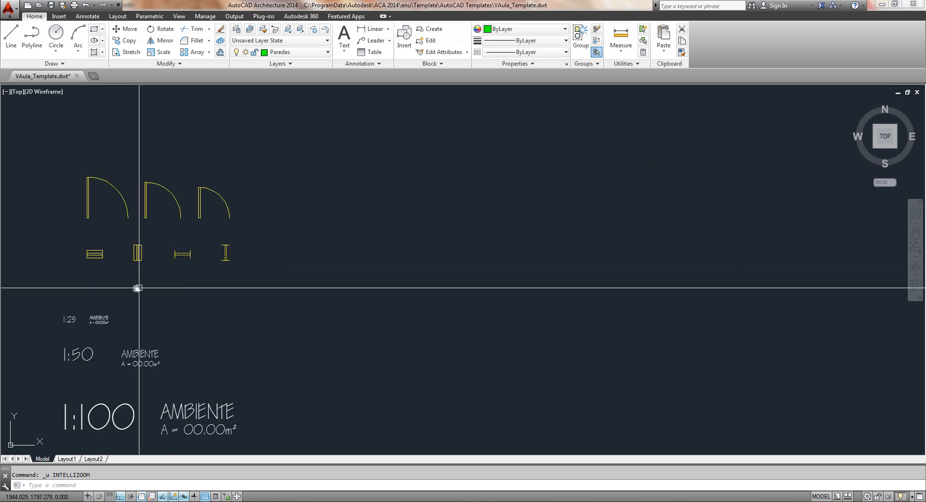
middle_click_drag(178, 316, 285, 325)
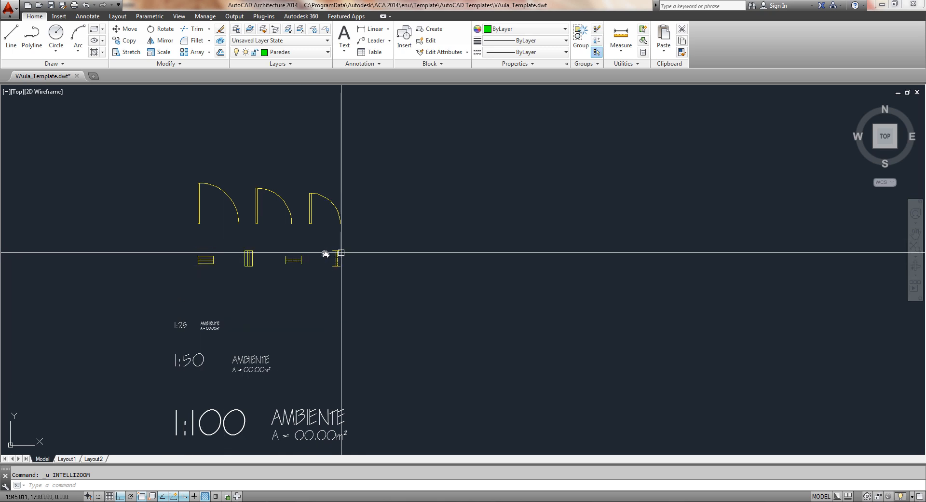
scroll(333, 296, "down", 5)
middle_click_drag(641, 331, 213, 374)
scroll(432, 230, "up", 2)
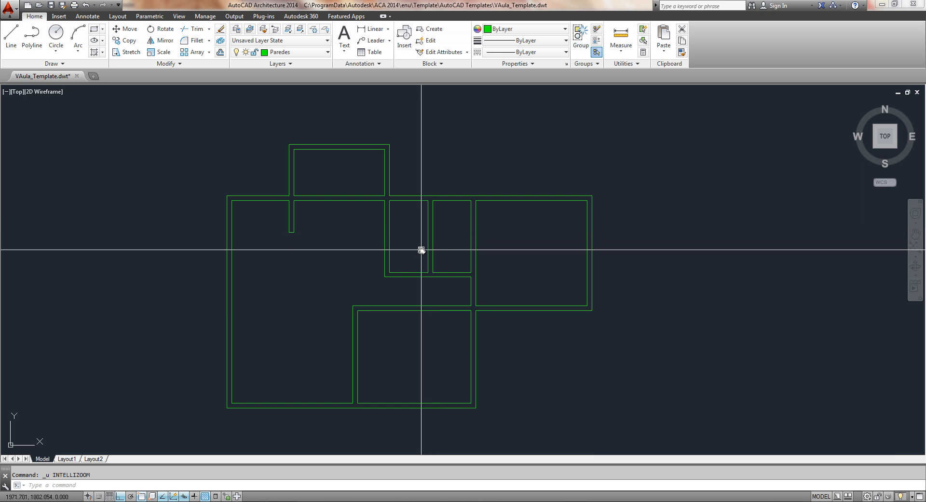
middle_click_drag(422, 252, 424, 229)
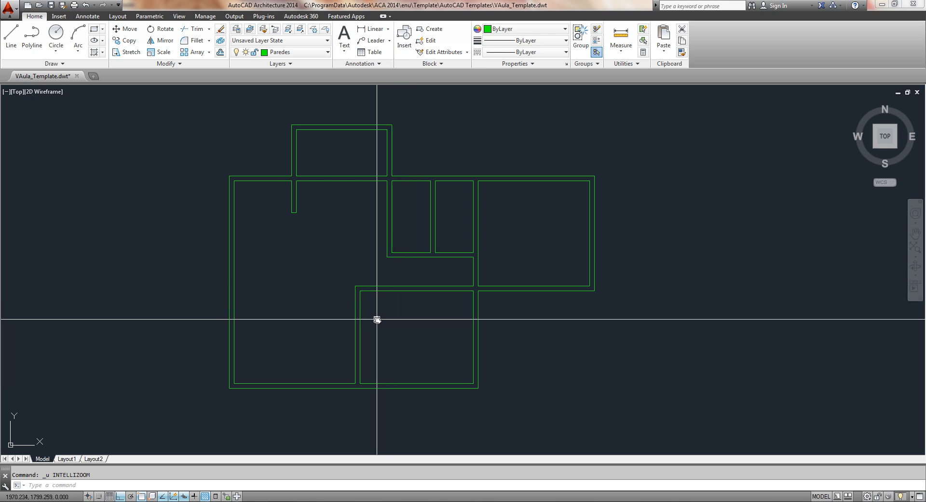
Switch to Adobe Reader to check the door openings in the reference floor plan, and return to the AutoCAD drawing.
left_click(189, 460)
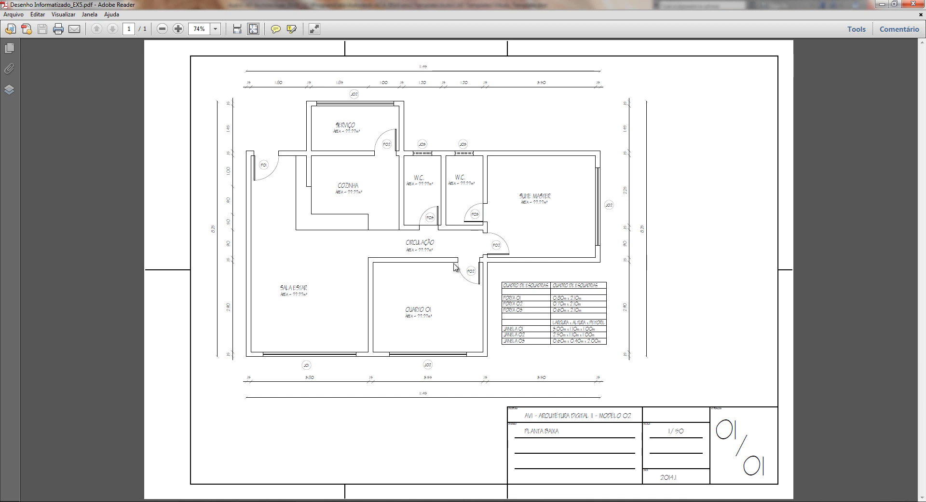
left_click(164, 501)
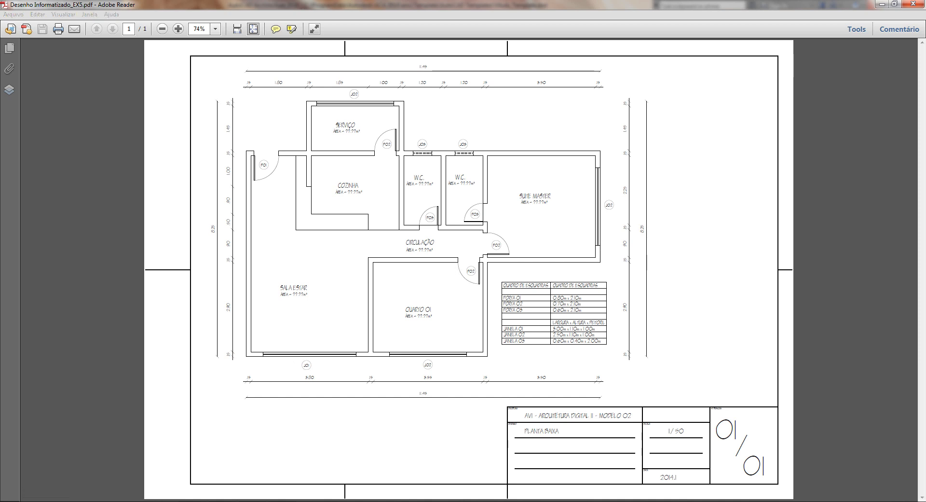
Draw a line across the wall thickness at the inner upper-left corner of the large room.
middle_click_drag(302, 246, 353, 270)
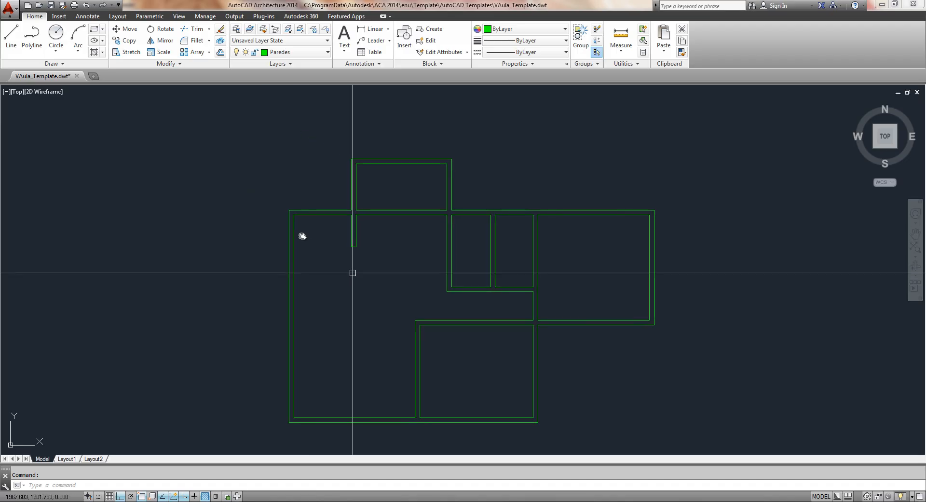
scroll(293, 210, "up", 4)
scroll(293, 210, "up", 2)
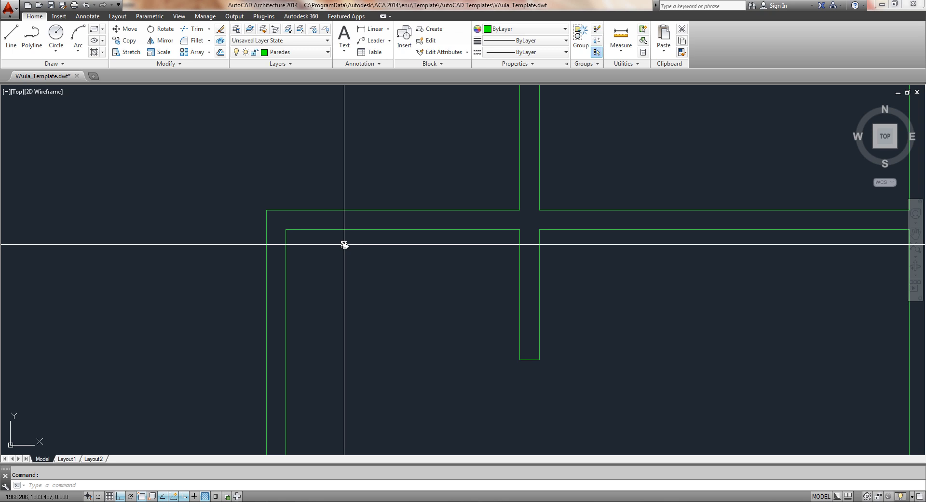
type("l")
key("Return")
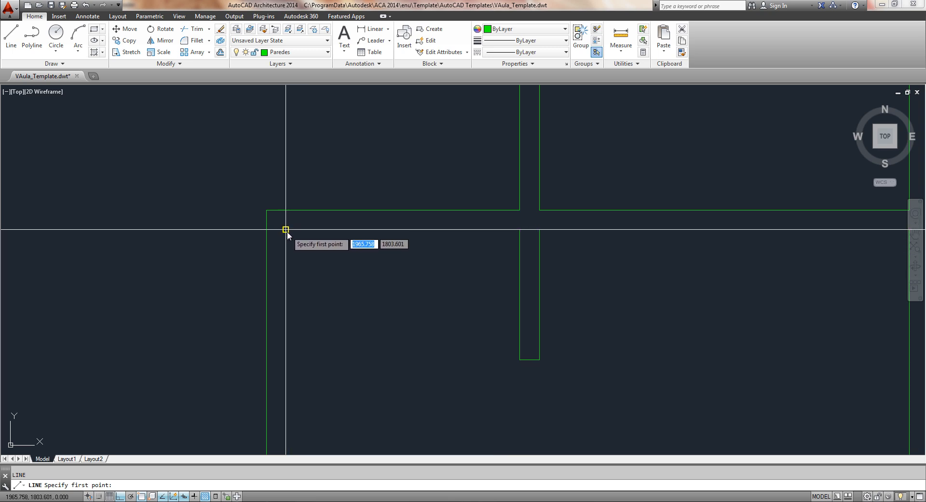
left_click(286, 230)
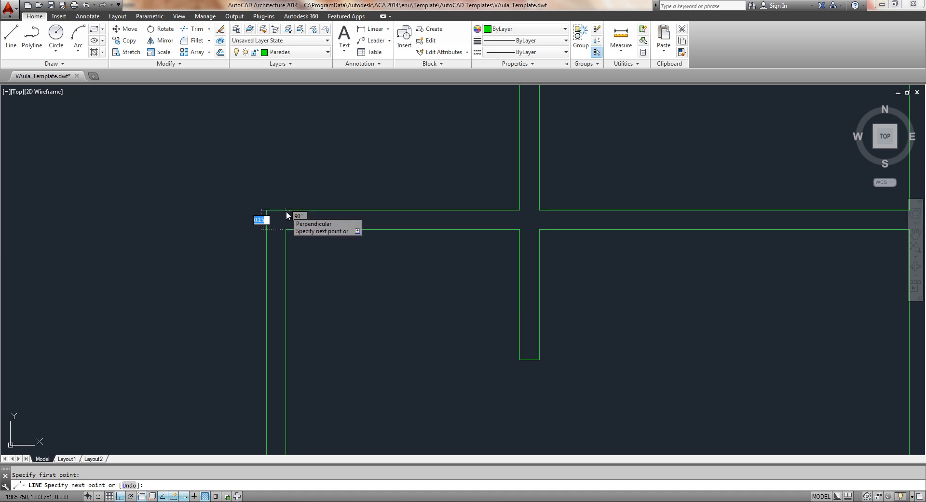
left_click(286, 211)
key("Escape")
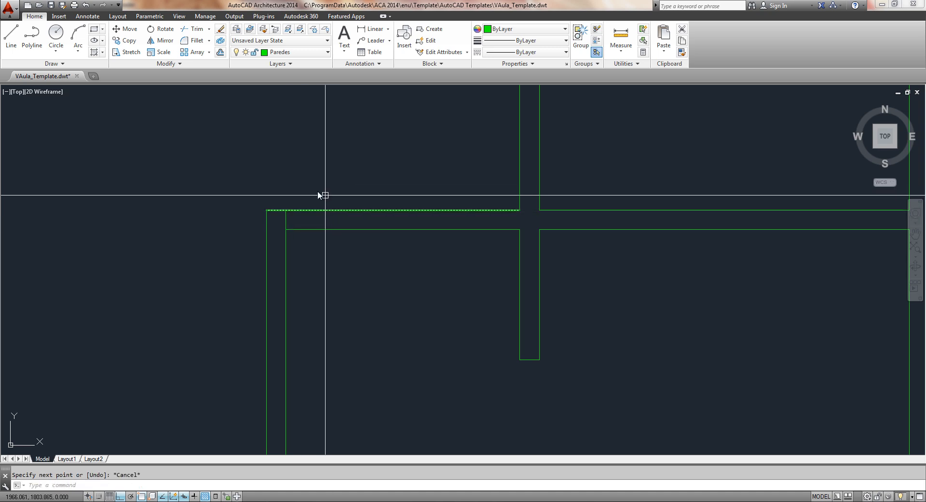
Move the short line across the wall 0.1 to the right, away from the corner.
left_click(281, 197)
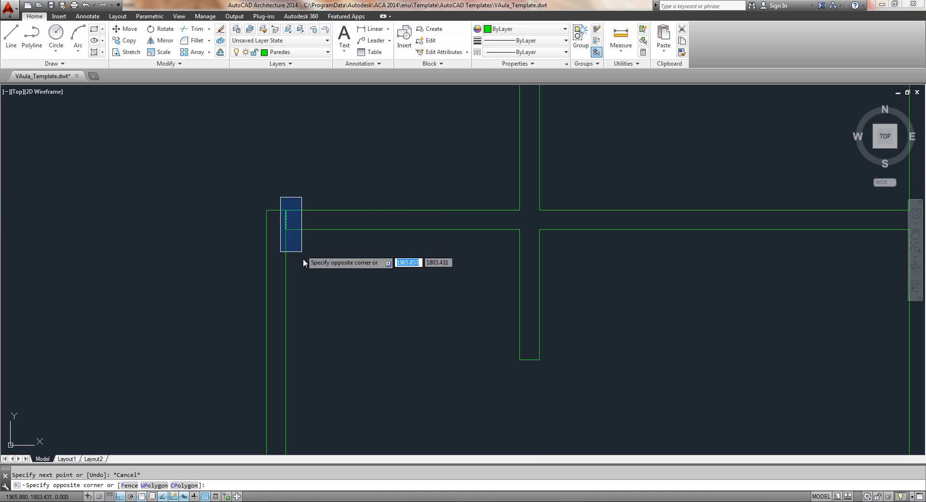
left_click(304, 262)
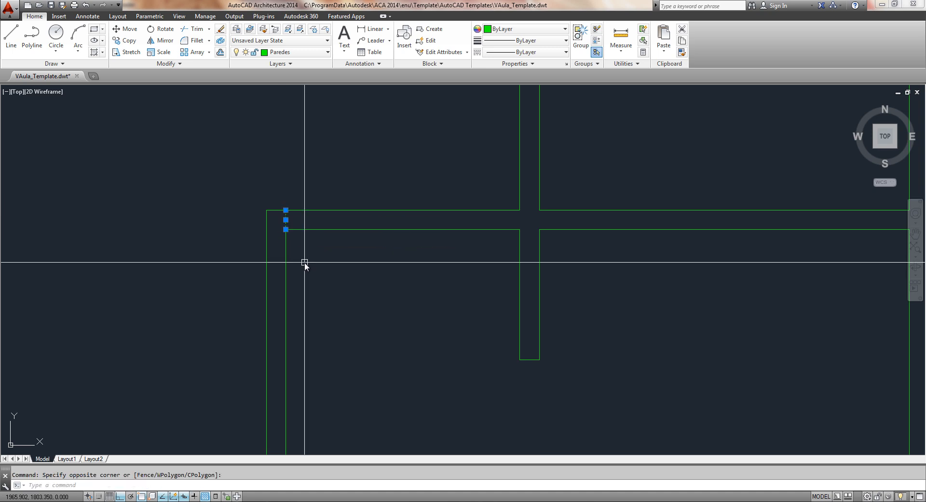
type("m")
key("Return")
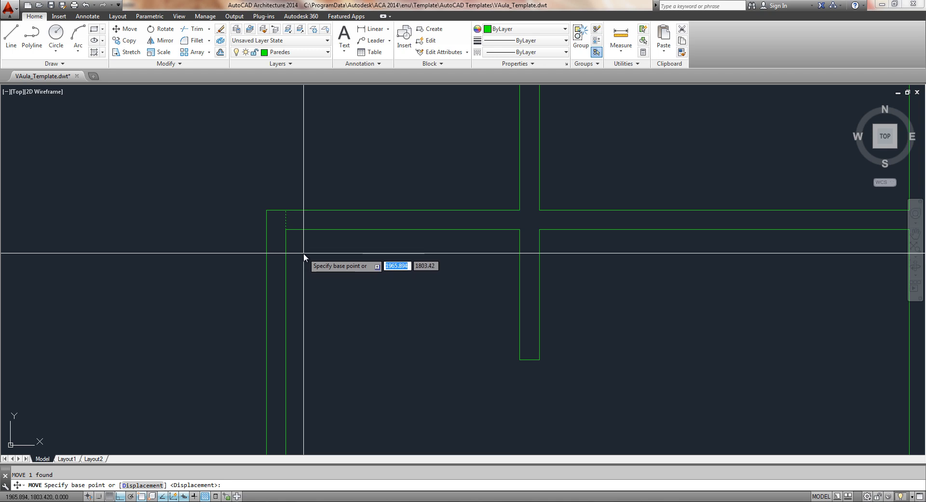
left_click(304, 253)
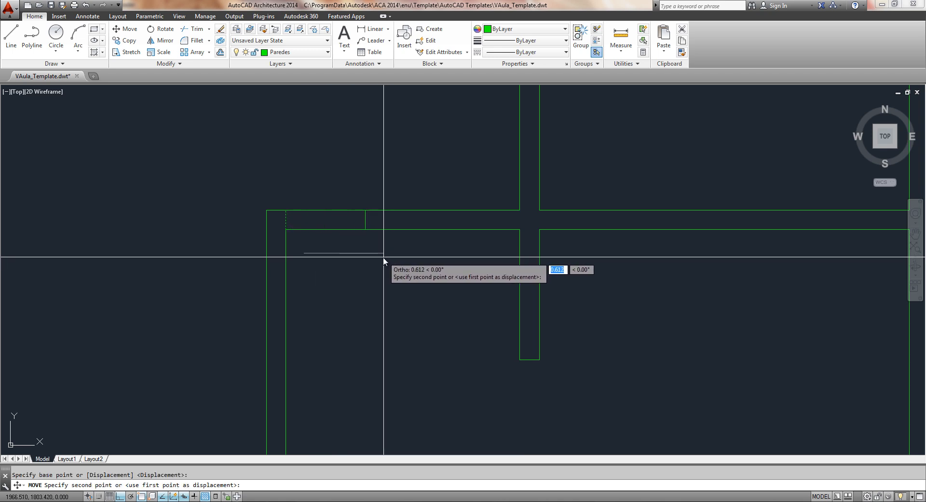
type(".1")
key("Return")
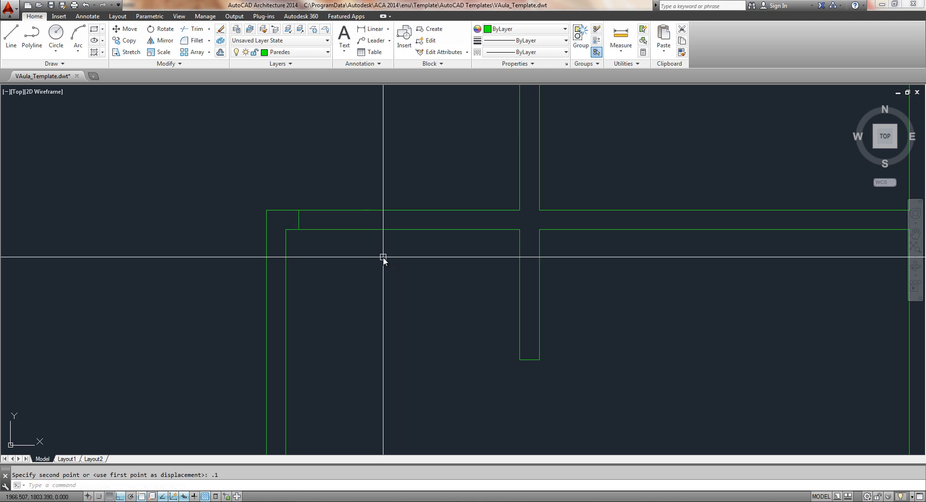
Offset the moved line 0.8 to the right to mark the entrance door's width.
type("o")
key("Return")
type(".8")
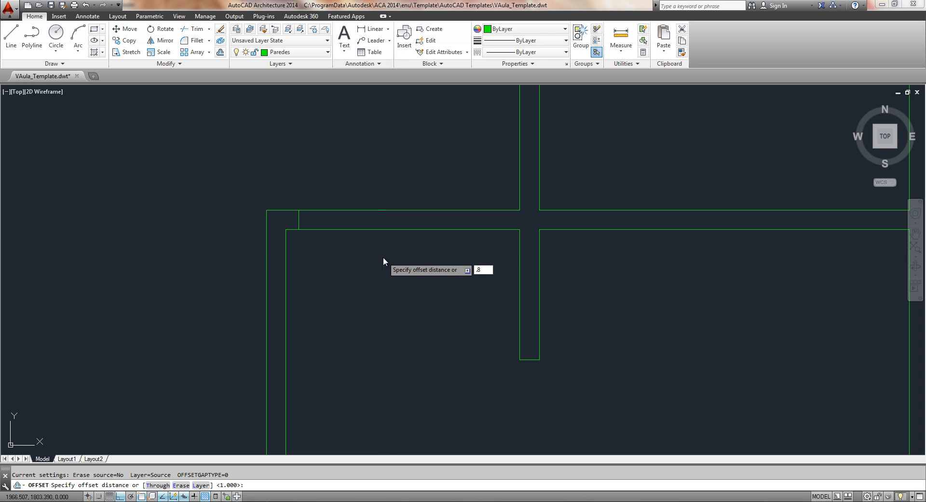
key("Return")
left_click(300, 222)
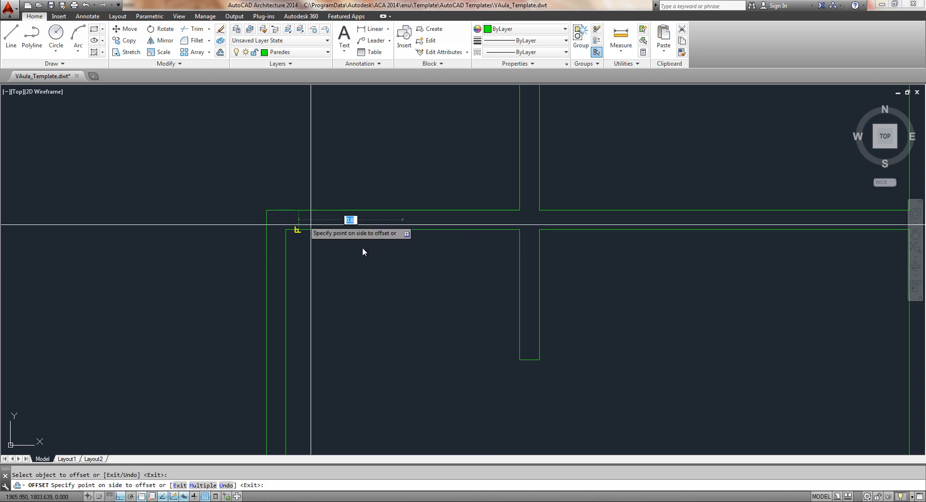
left_click(385, 306)
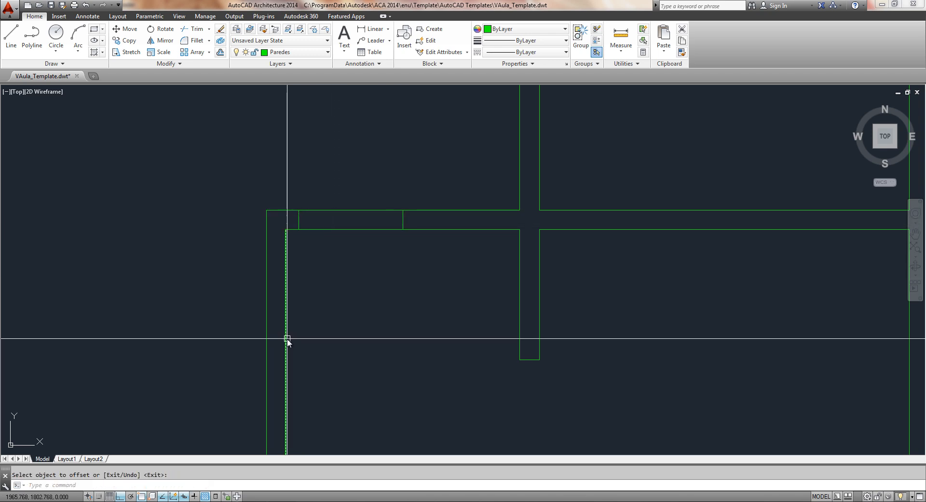
Undo the offset, the move and the short line across the wall.
key("ctrl+z")
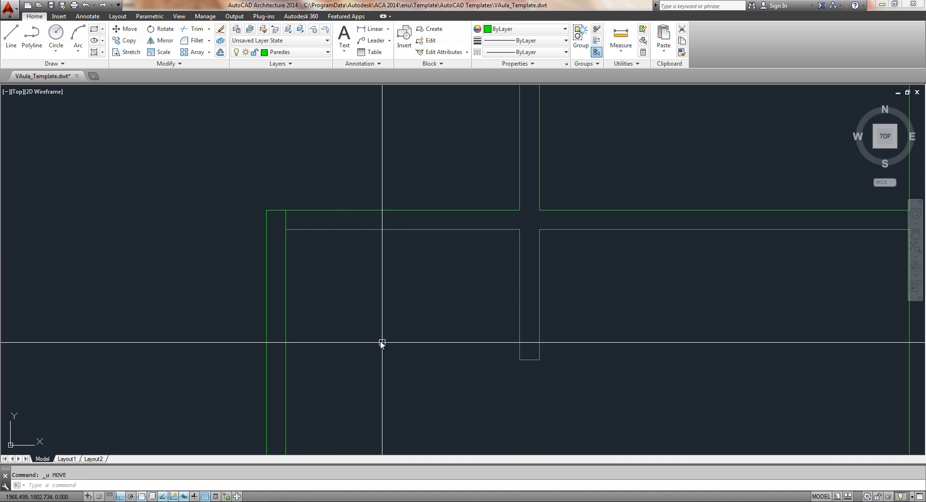
key("ctrl+z")
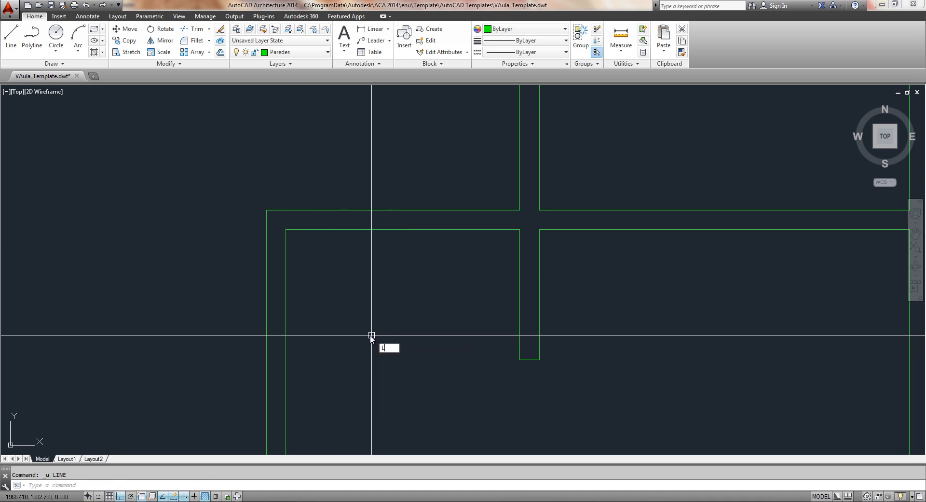
Redraw the line across the upper wall's thickness, starting from the inner upper-left corner of the large room.
type("l")
key("Return")
left_click(286, 230)
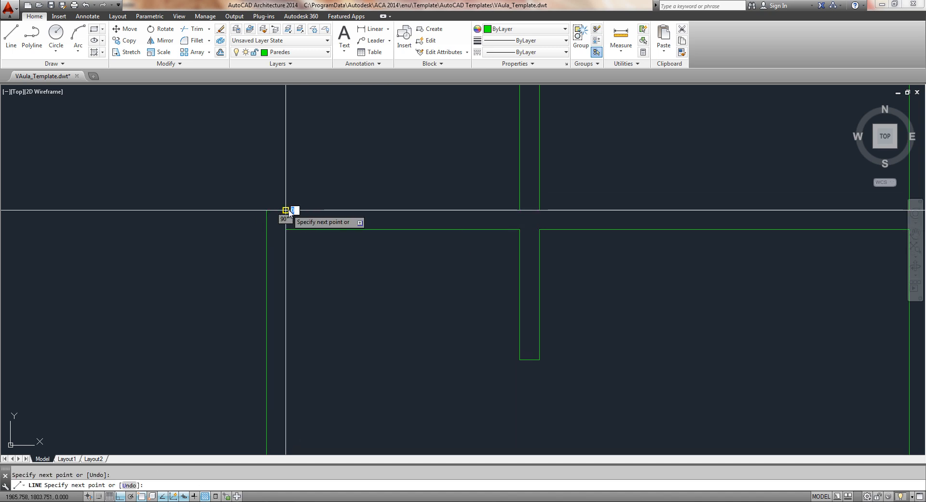
key("Escape")
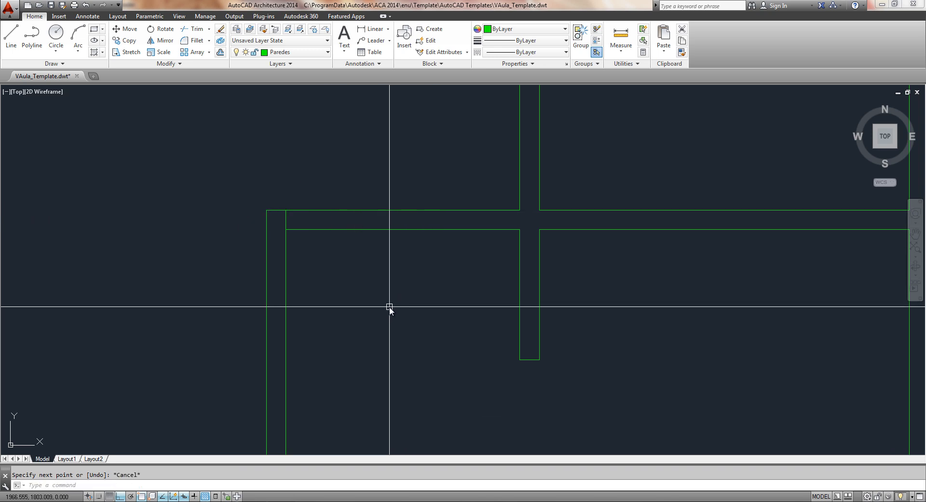
Offset the corner line 0.1 to the right to mark the near edge of the entrance door opening.
type("o")
key("Return")
type(".1")
key("Return")
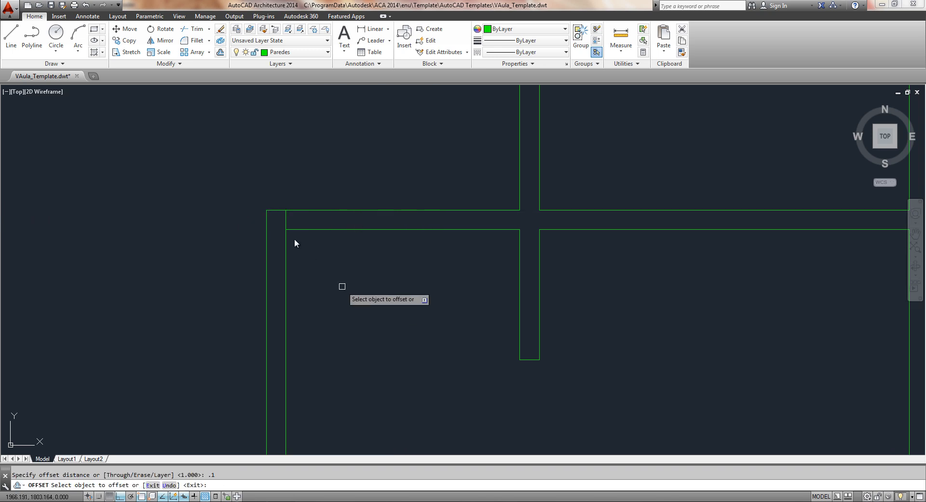
left_click(286, 215)
left_click(332, 261)
key("Return")
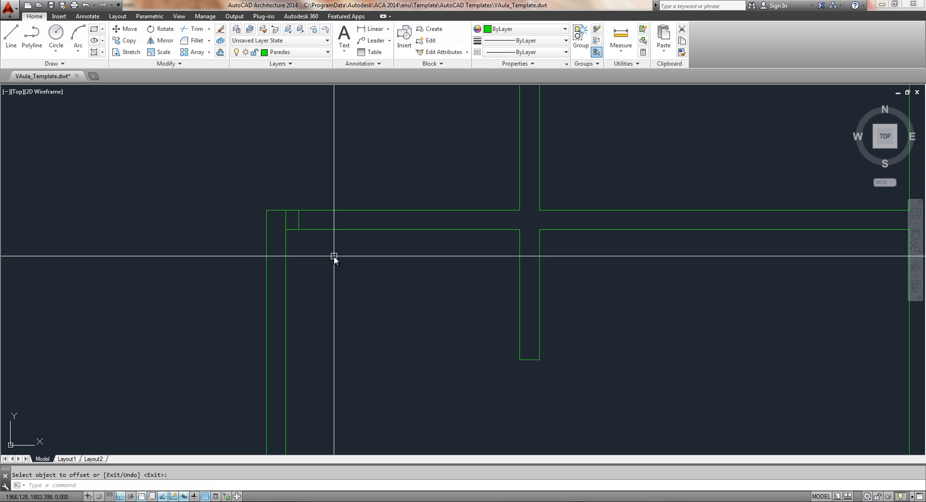
Offset the door-edge line 0.8 to the right for the opening's far edge, and delete the original corner line.
key("Return")
type(".8")
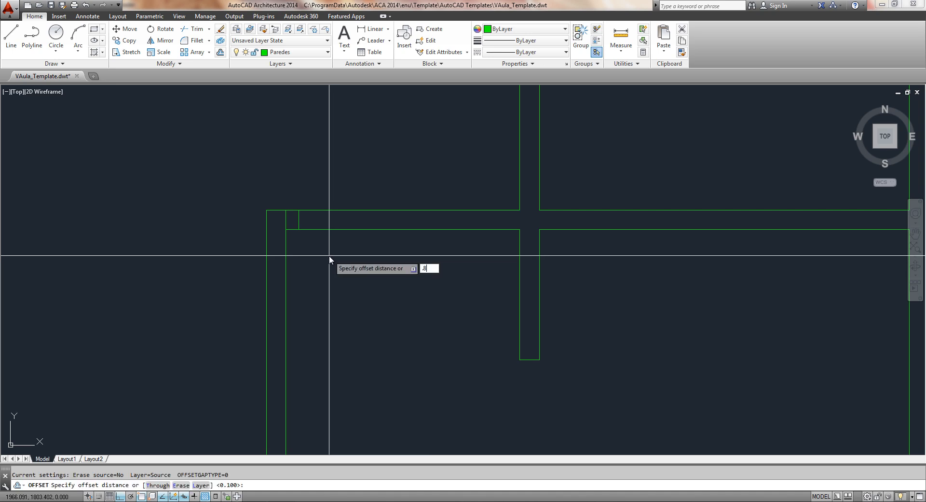
key("Return")
left_click(300, 217)
left_click(383, 263)
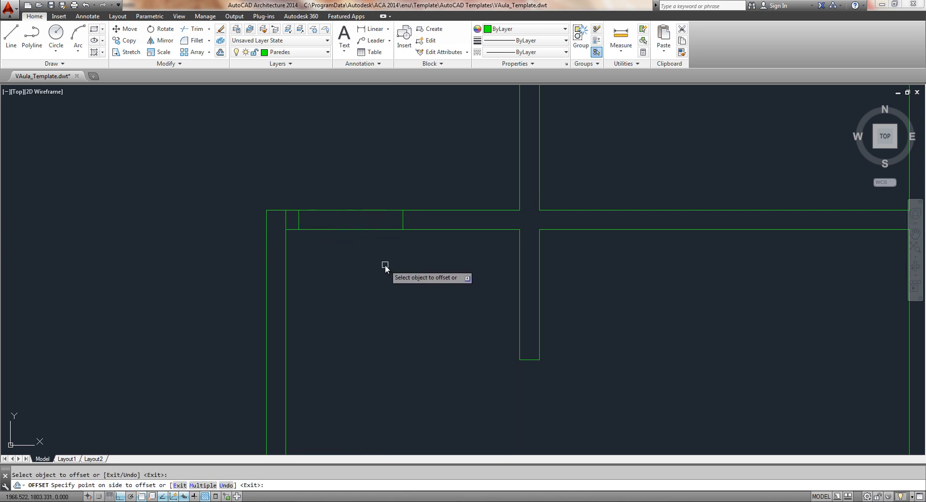
key("Return")
left_click(285, 218)
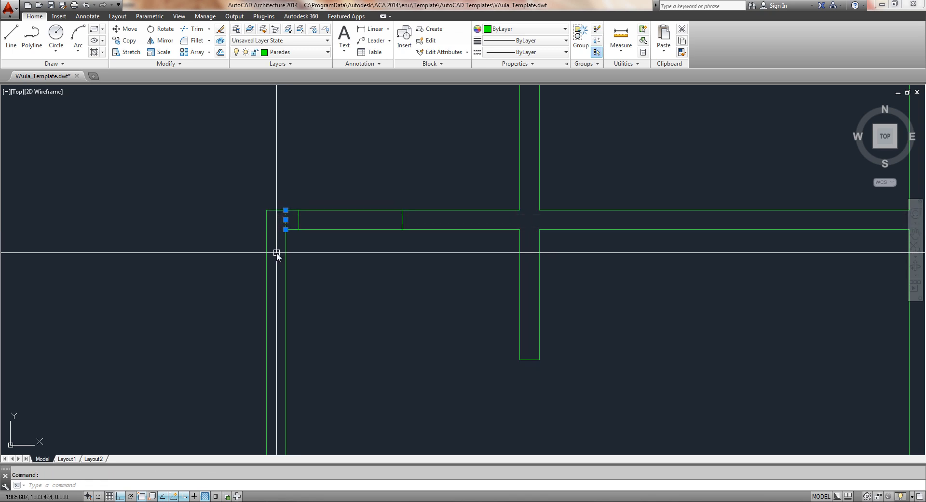
key("Delete")
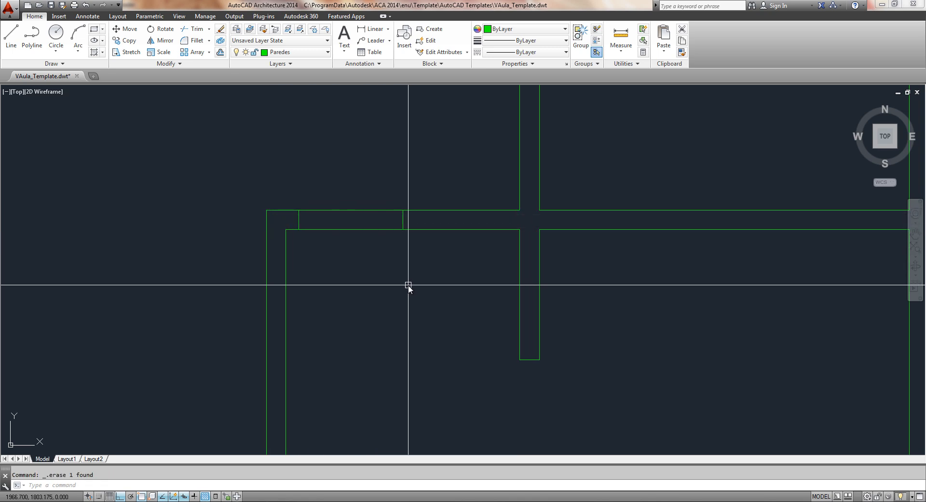
Draw a line across the wall between the kitchen and the service room, at the service room's inner lower-right corner.
scroll(319, 282, "down", 2)
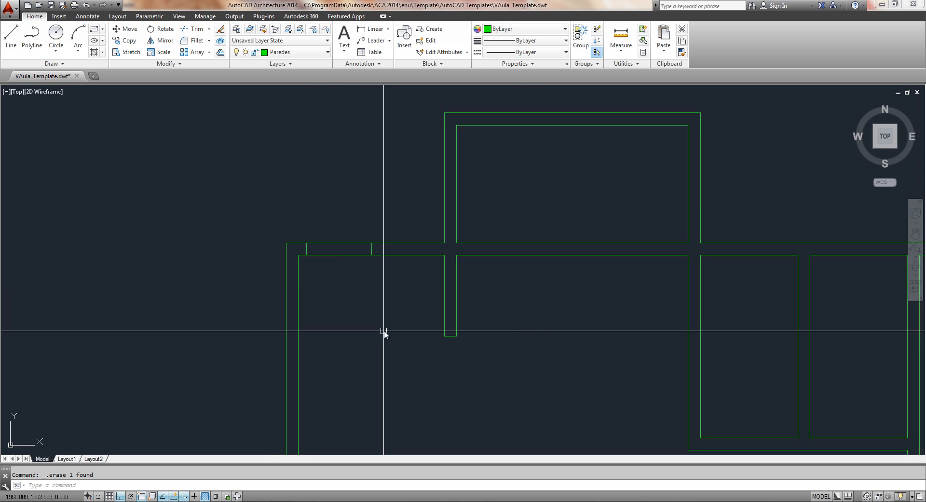
middle_click_drag(560, 313, 391, 316)
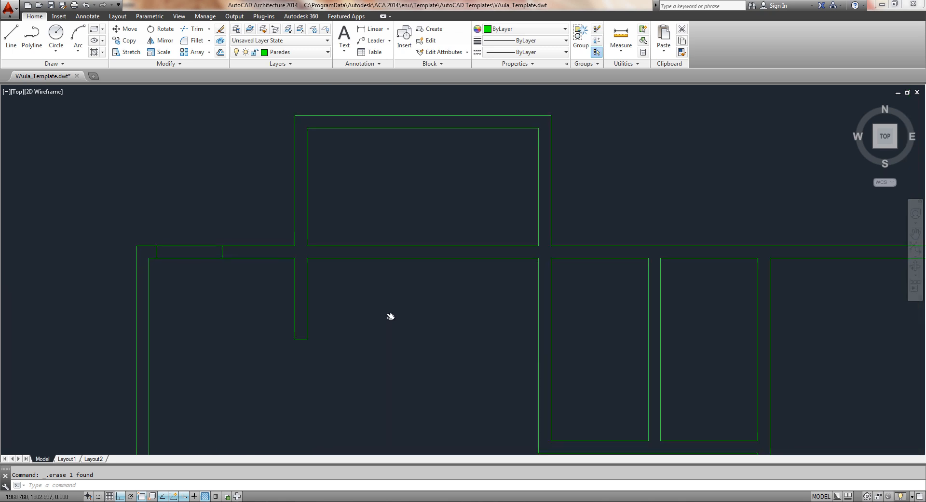
scroll(521, 251, "up", 5)
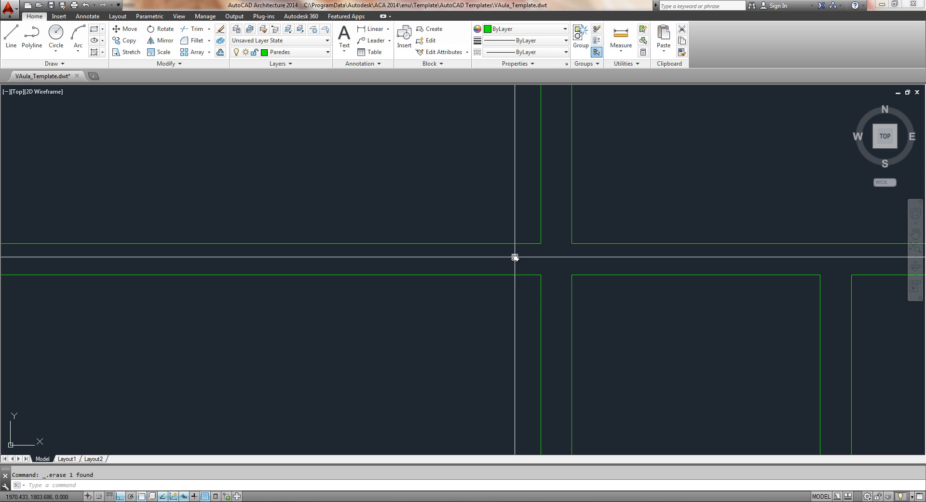
type("l")
key("Return")
left_click(541, 243)
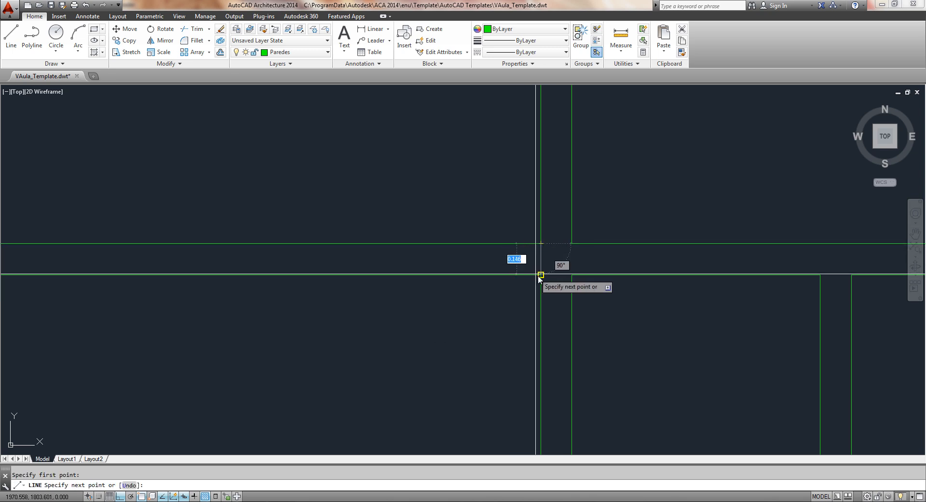
left_click(540, 275)
key("Return")
Move the line at the service room's corner 0.1 to the left to mark the door opening's near edge.
left_click(517, 217)
left_click(566, 314)
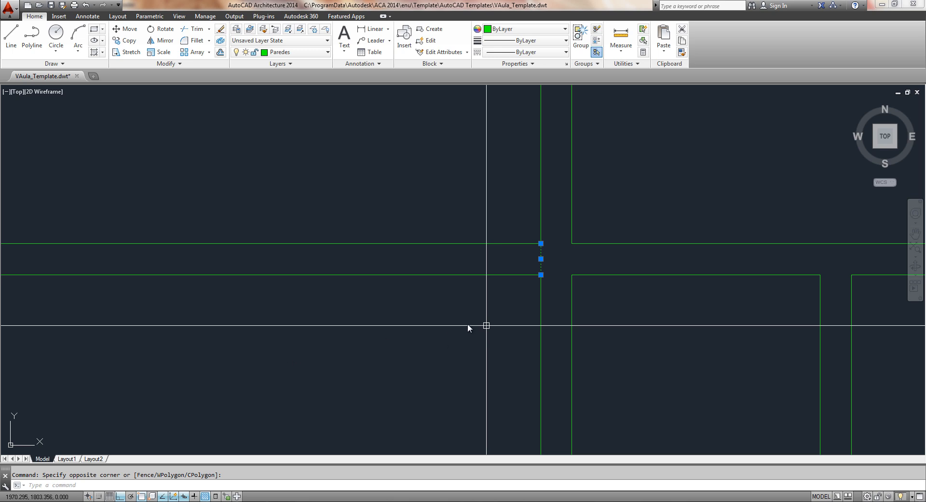
type("m")
key("Return")
left_click(504, 339)
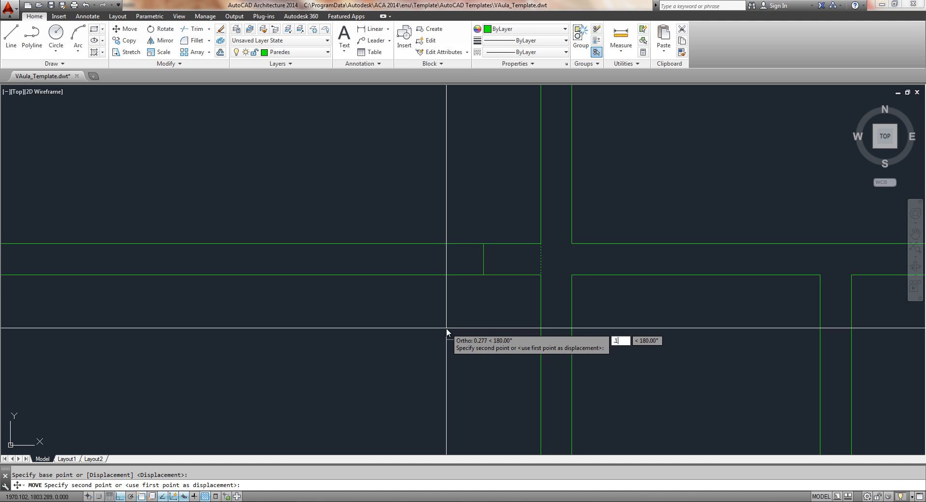
key("Return")
Offset the service room's door-edge line 0.7 to the left to mark the opening's far edge.
type("o")
key("Return")
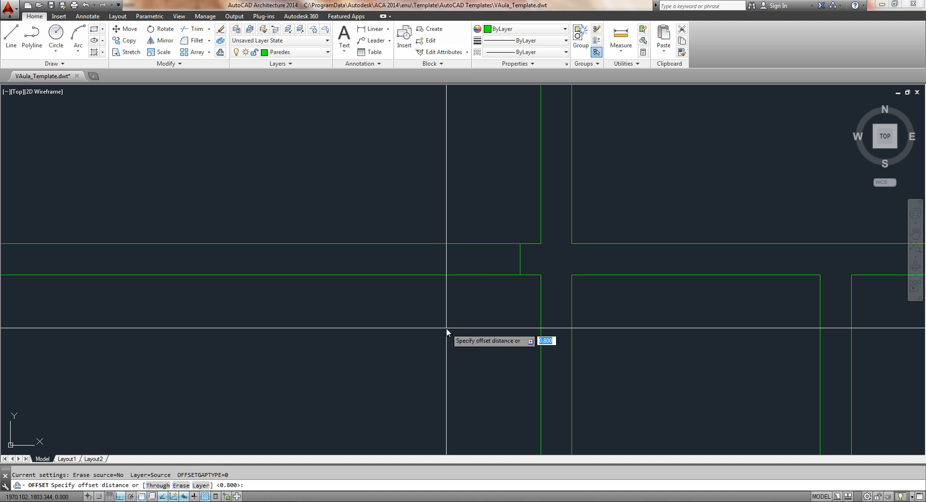
type(".7")
key("Return")
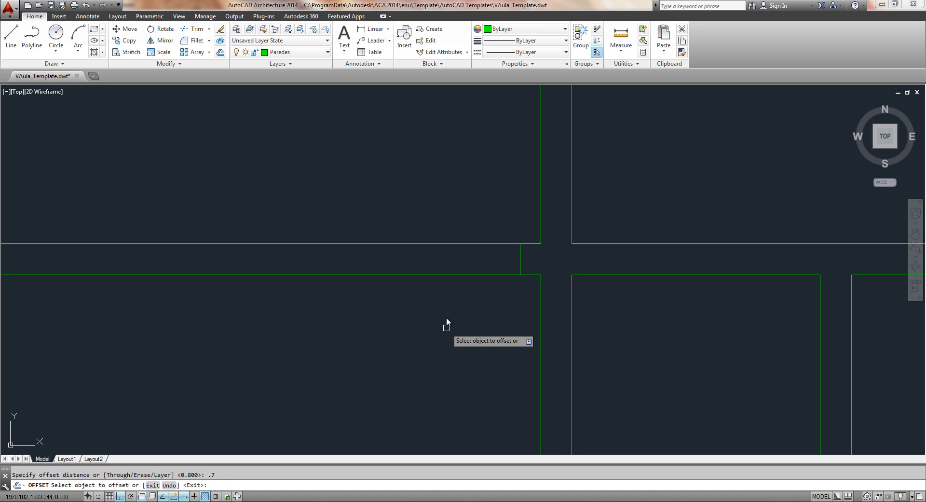
left_click(520, 259)
left_click(383, 306)
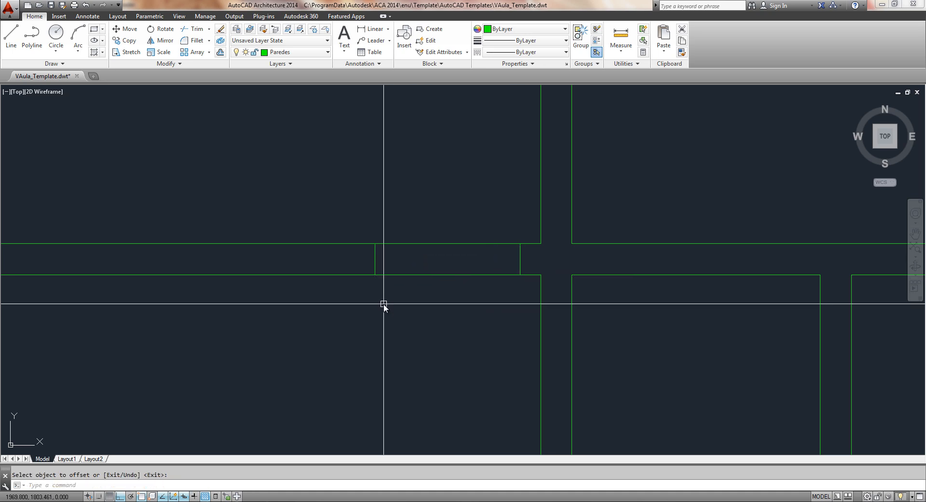
key("Return")
Draw a line across the upper wall of the lower bedroom (Quarto 01), at its inner upper-right corner.
scroll(384, 305, "down", 6)
middle_click_drag(469, 360, 393, 257)
scroll(465, 335, "up", 5)
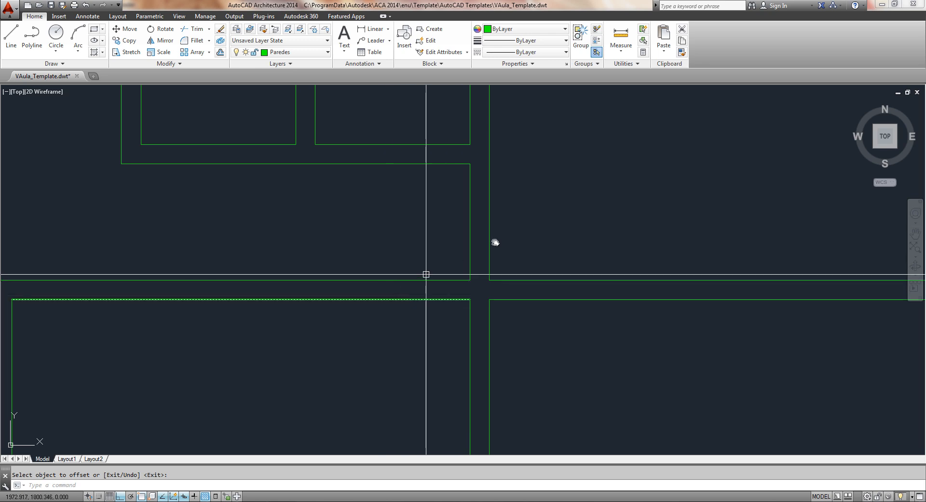
type("l")
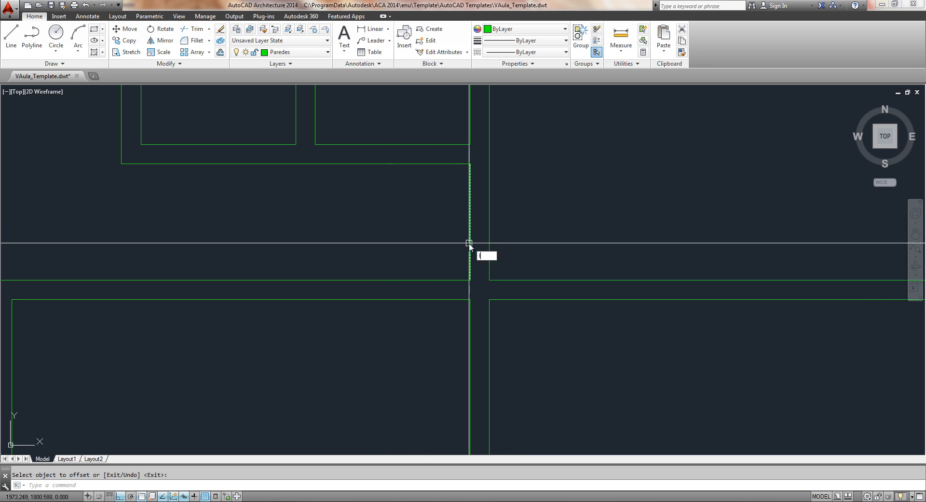
key("Return")
left_click(470, 280)
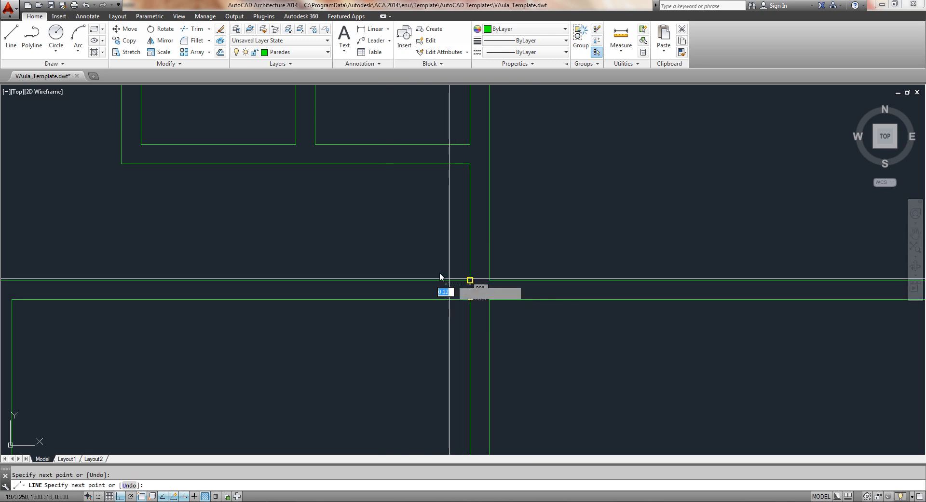
key("Return")
Move the line at the lower bedroom's corner 0.1 to the left to mark the door opening's near edge.
left_click(442, 272)
left_click(482, 306)
type("m")
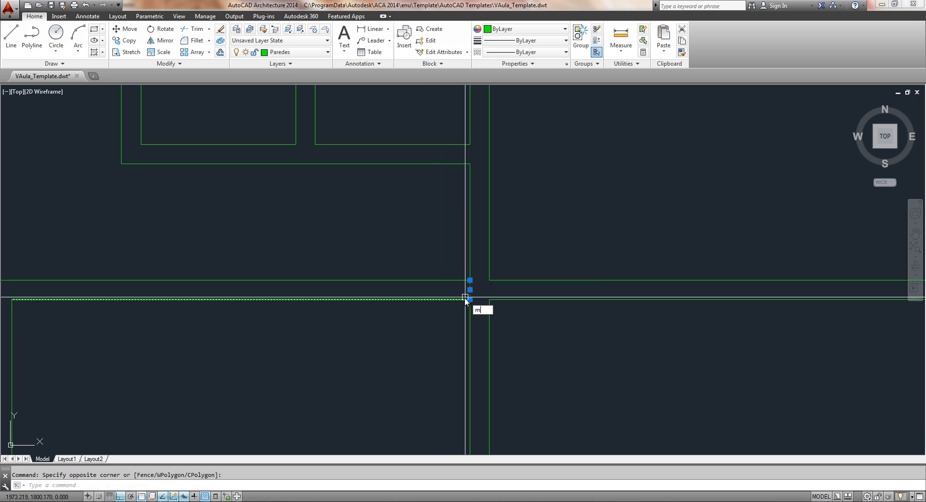
key("Return")
left_click(432, 353)
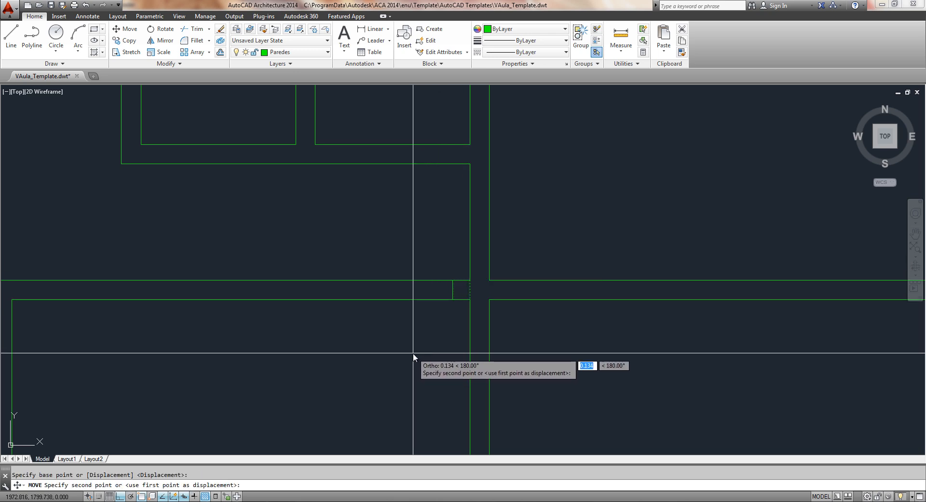
key("Return")
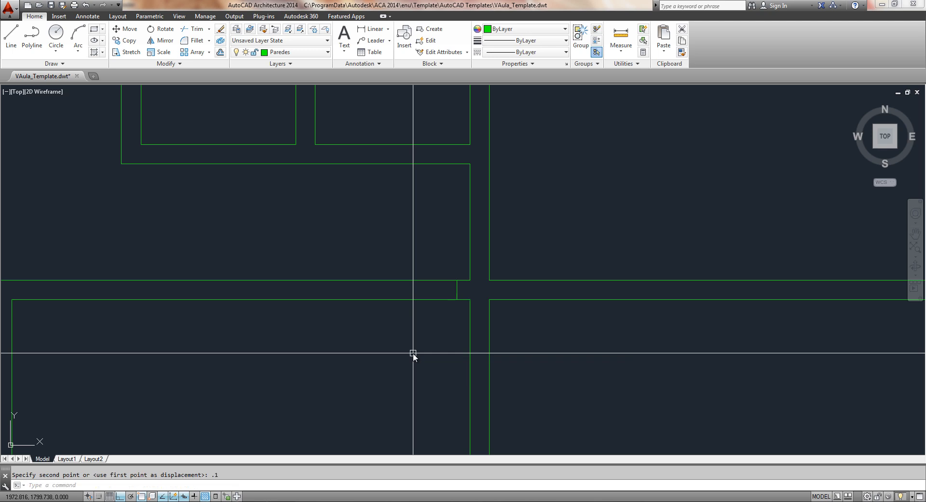
Offset the lower bedroom's door-edge line 0.7 to the left to mark the opening's far edge.
type("o")
key("Return")
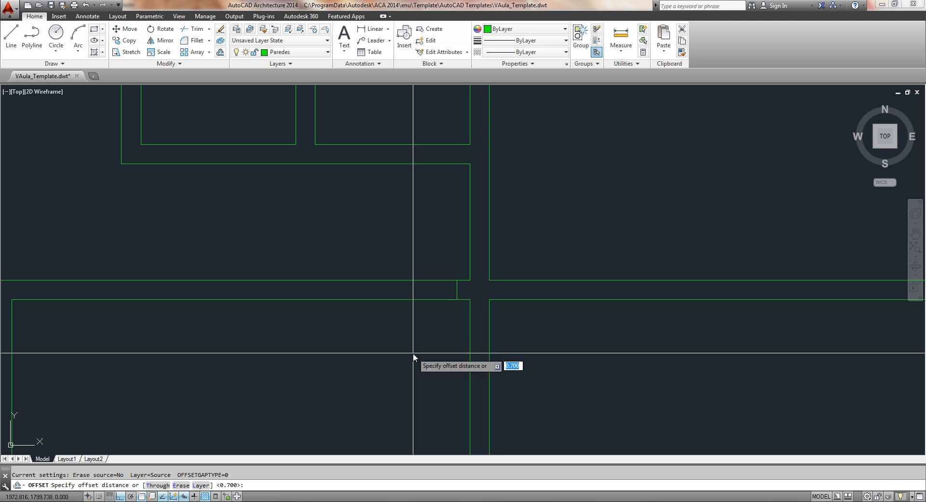
key("Return")
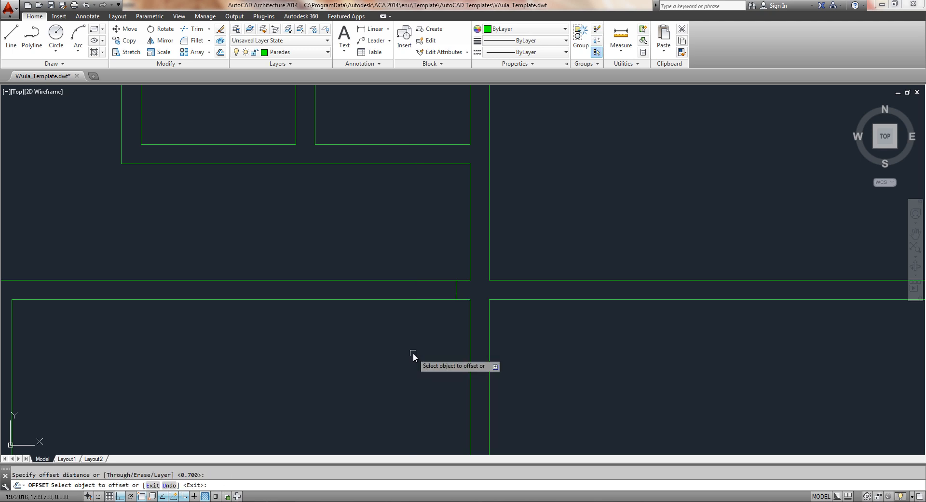
left_click(457, 289)
left_click(378, 336)
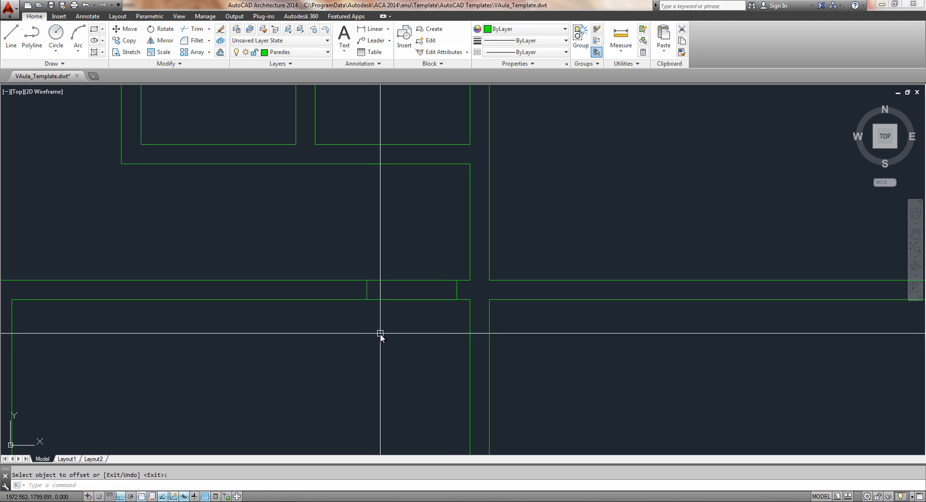
Mirror both bedroom door-edge lines about the wall junction's diagonal onto the master suite's vertical wall, keeping the source lines.
left_click(339, 267)
left_click(464, 326)
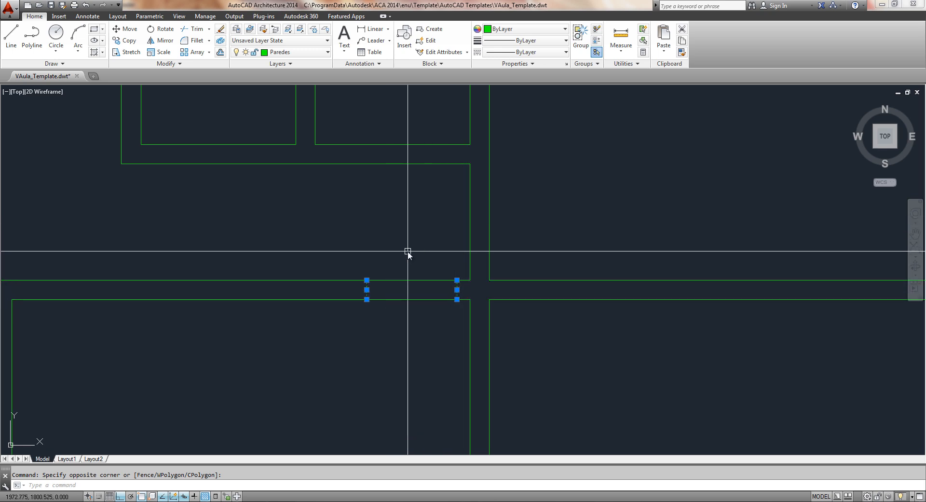
key("Return")
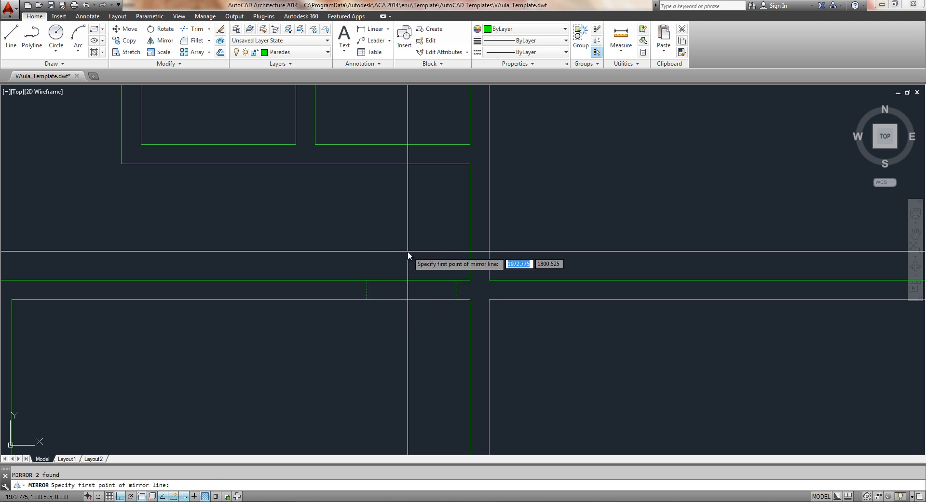
left_click(470, 280)
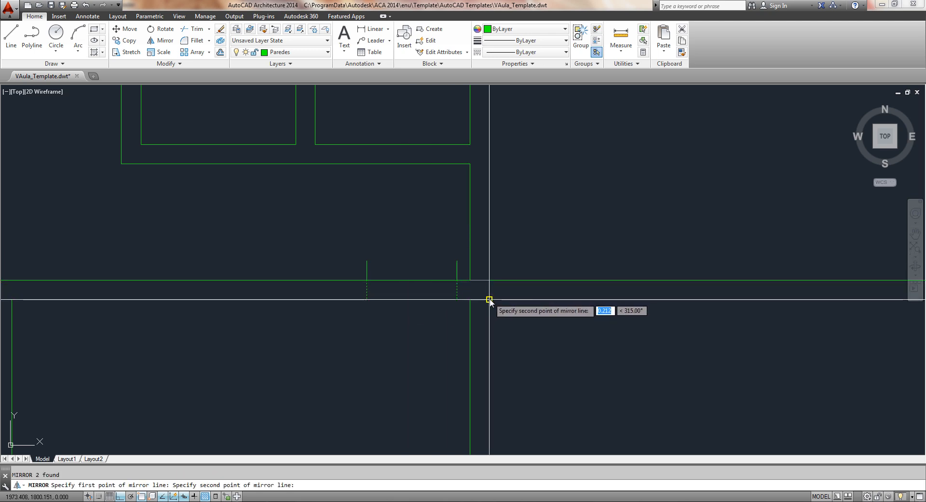
left_click(489, 299)
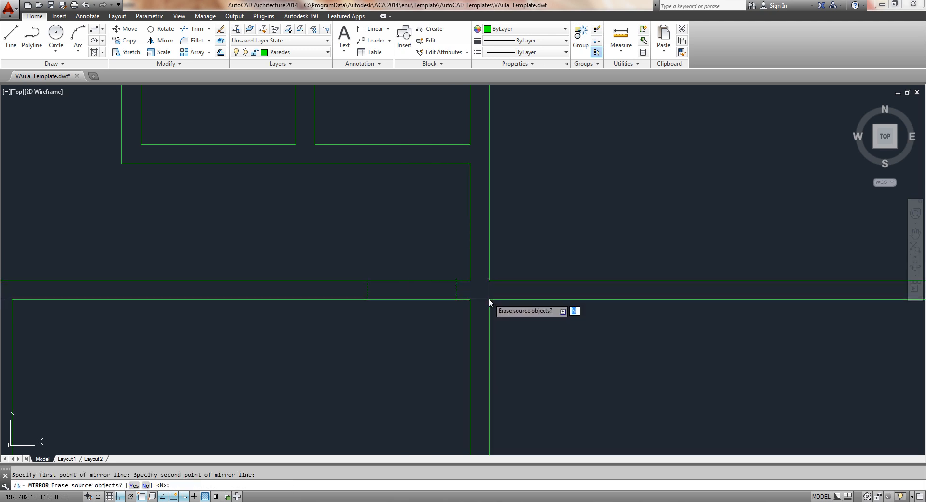
key("Return")
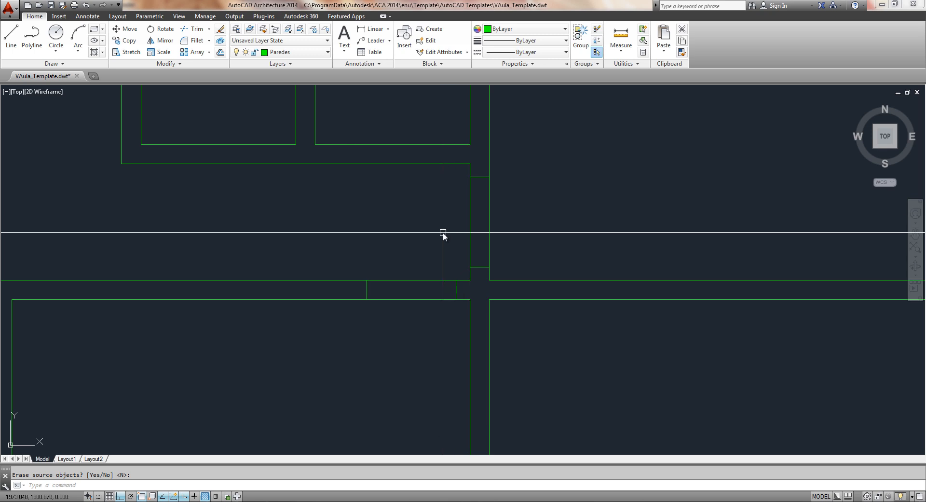
Check the door layout in the reference PDF and draw a line across the right bathroom's right wall at its inner lower corner.
scroll(445, 212, "down", 2)
middle_click_drag(445, 212, 415, 297)
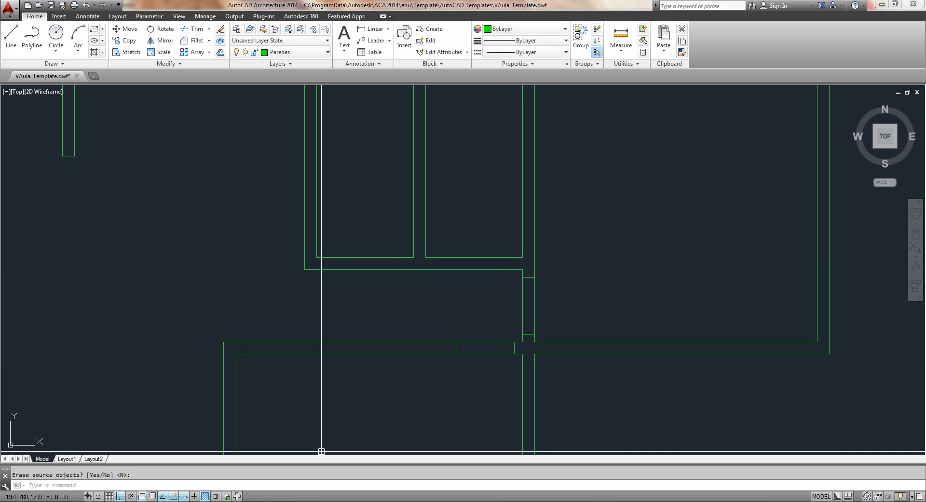
left_click(208, 501)
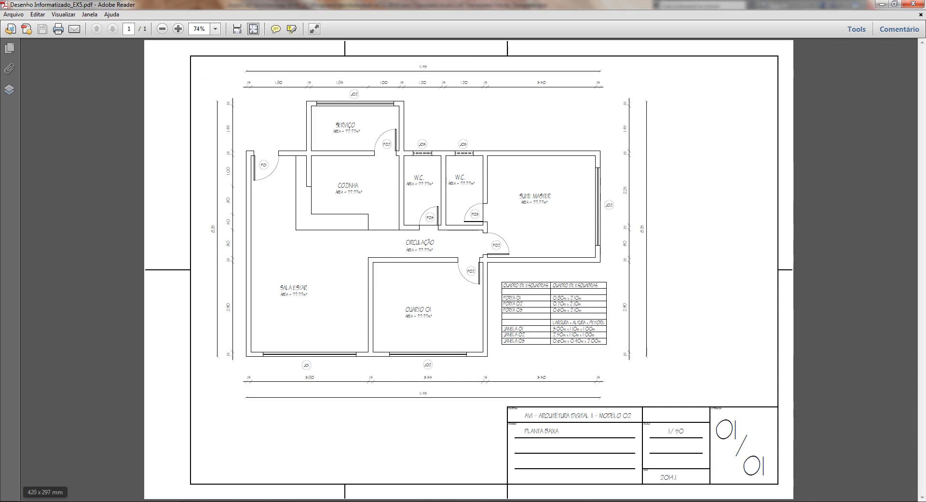
left_click(208, 501)
scroll(514, 245, "up", 2)
middle_click_drag(505, 254, 487, 277)
type("l")
key("Return")
left_click(496, 302)
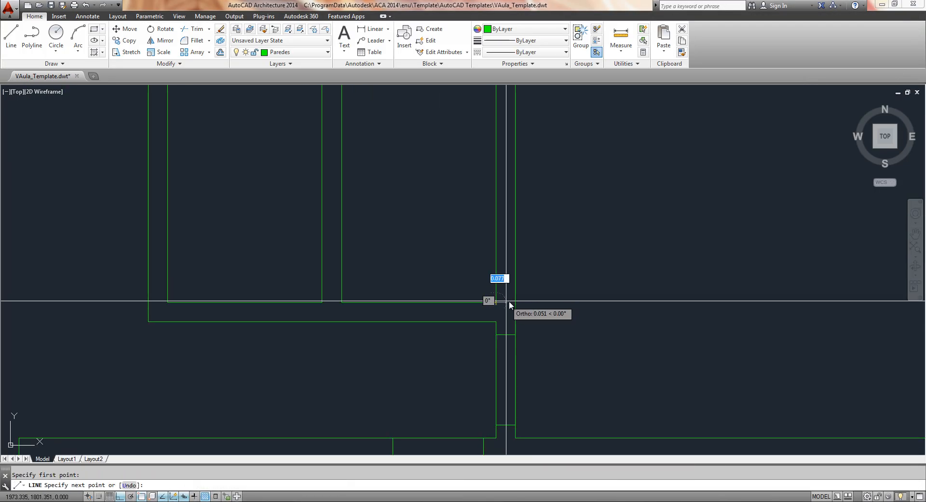
key("Escape")
Move the line at the right bathroom's corner 0.1 upward to mark the door opening's lower edge.
left_click(465, 279)
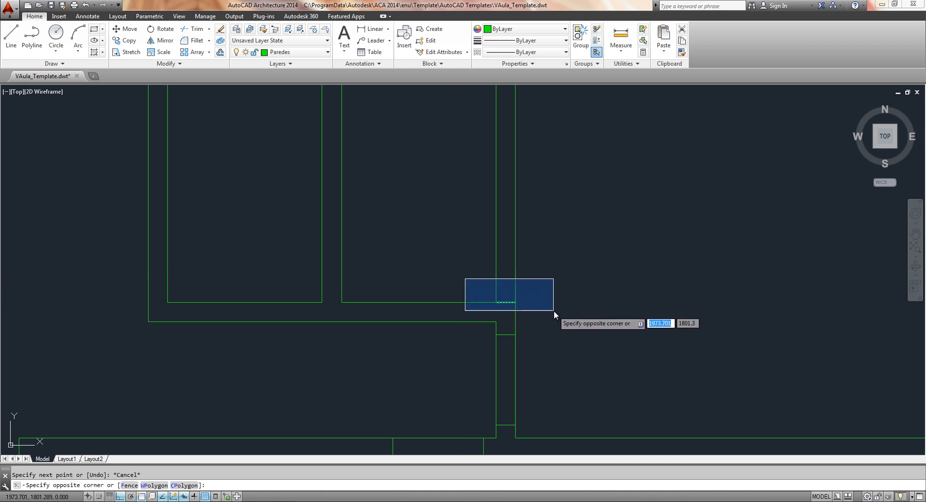
left_click(554, 311)
type("m")
key("Return")
left_click(569, 306)
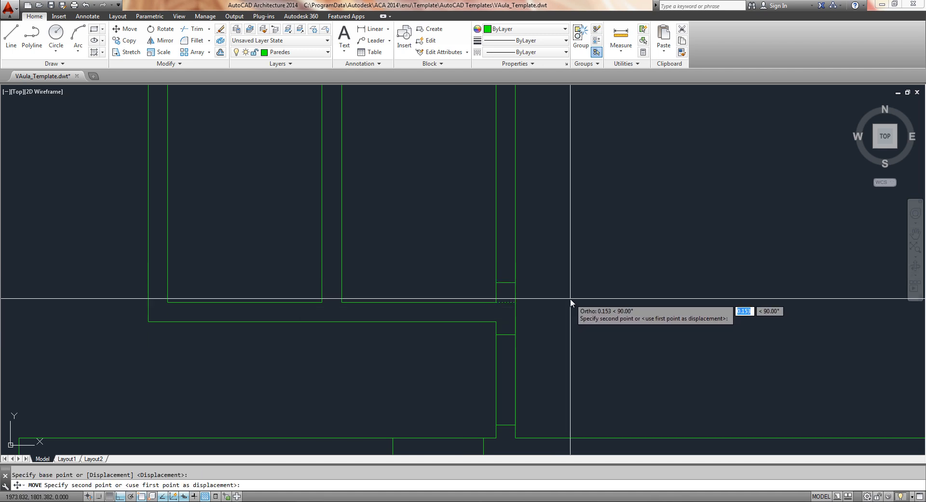
type(".1")
key("Return")
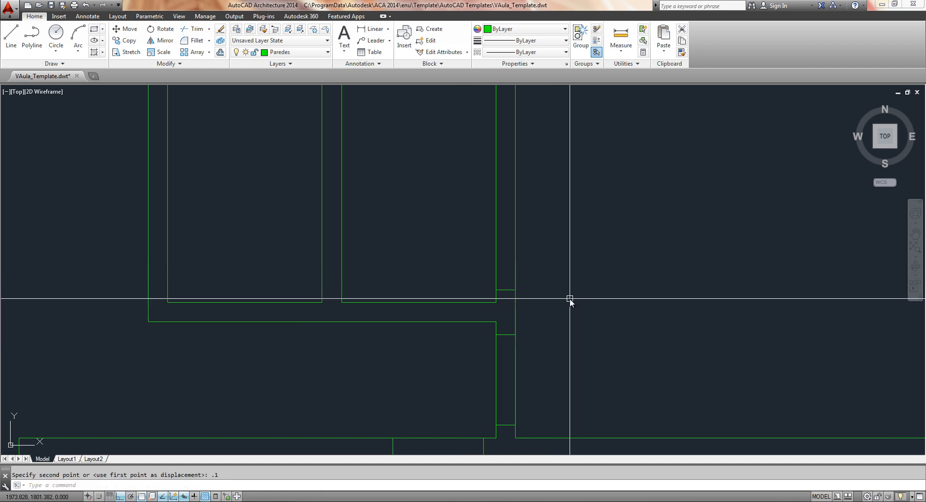
Offset the right bathroom's door-edge line 0.6 upward to mark the opening's upper edge.
key("Return")
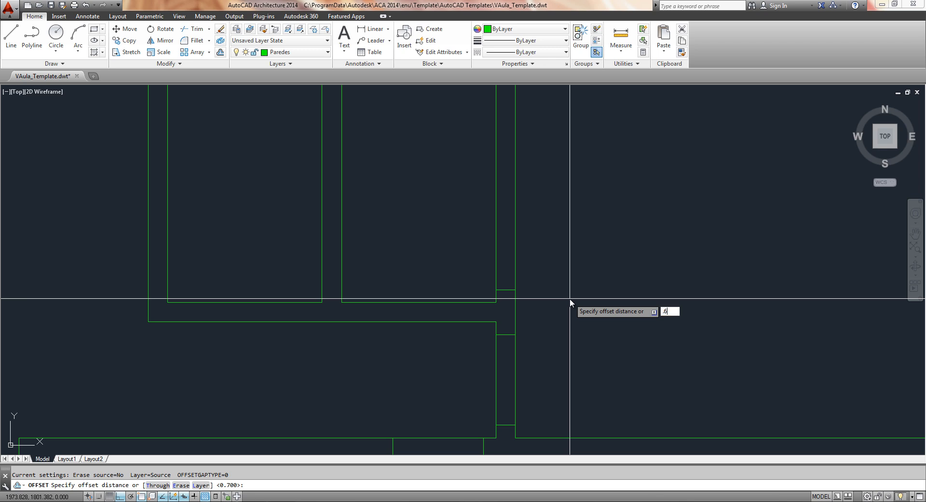
key("Return")
left_click(504, 290)
left_click(556, 211)
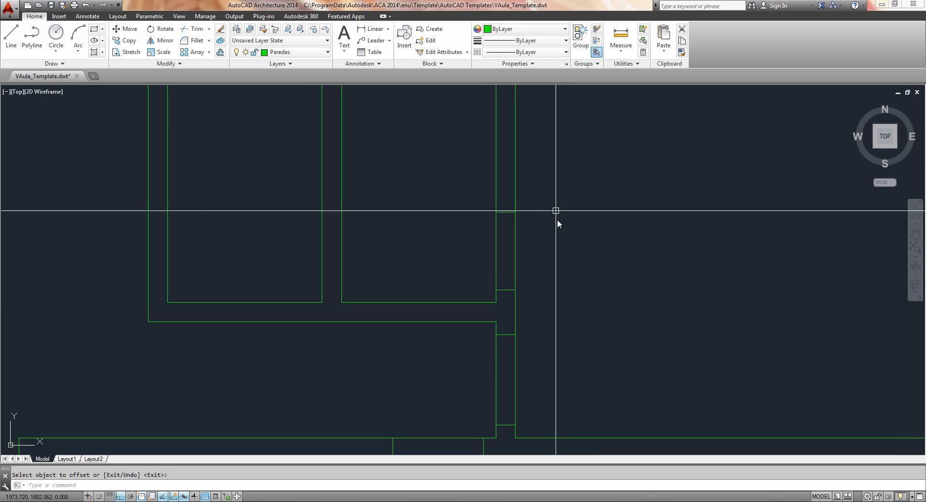
Draw a line across the left bathroom's lower wall, aligned with its inner lower-right corner.
scroll(565, 238, "down", 2)
middle_click_drag(441, 290, 515, 255)
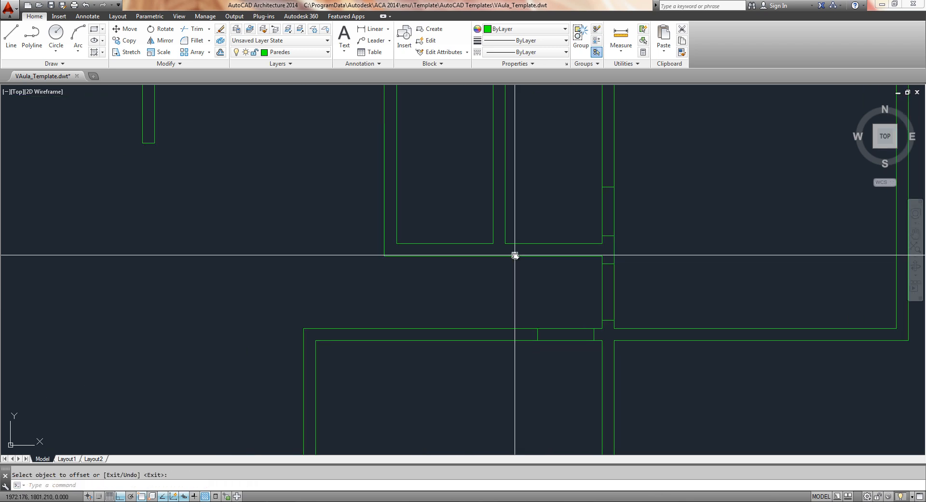
key("Escape")
type("l")
key("Return")
left_click(492, 255)
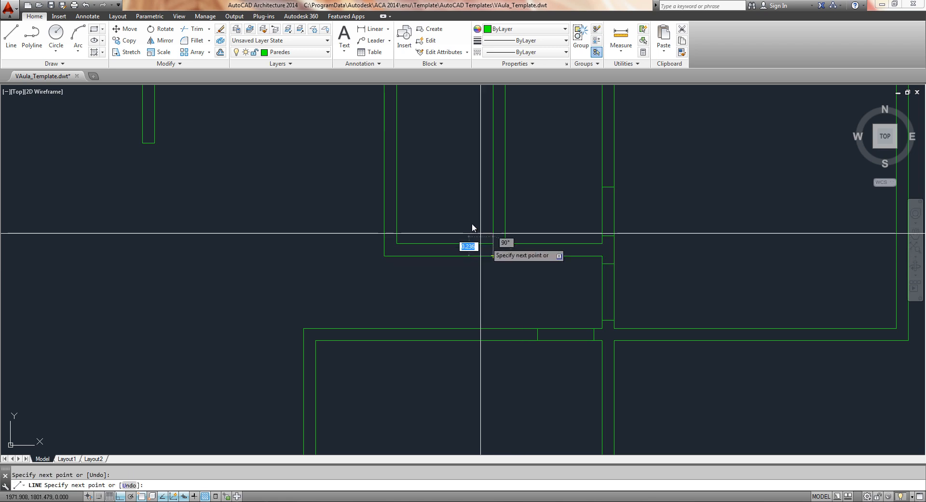
key("Escape")
Move the line at the left bathroom's corner 0.1 to the left to mark the door opening's near edge.
left_click(462, 228)
left_click(503, 278)
type("m")
key("Return")
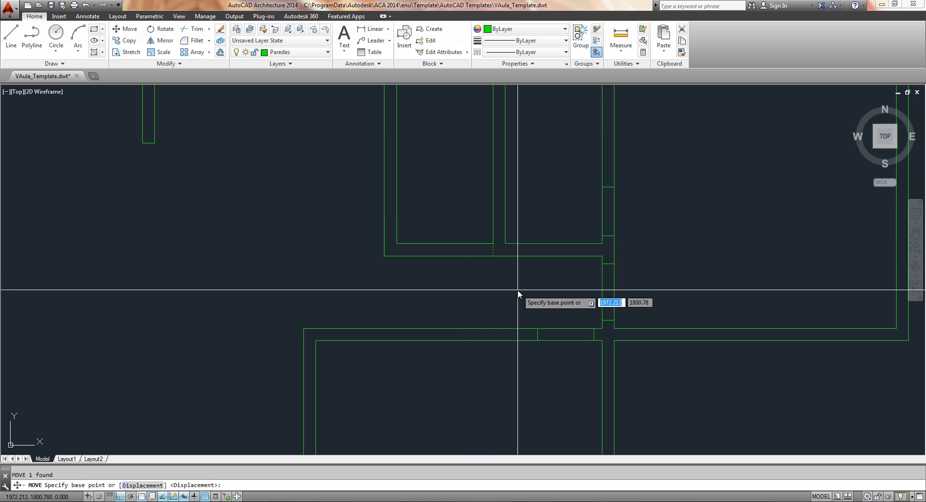
left_click(526, 292)
type(".1")
key("Return")
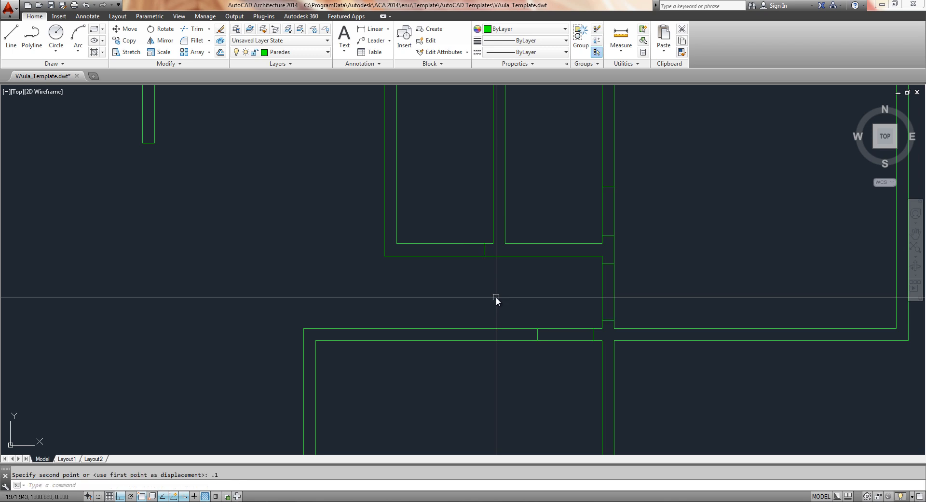
Offset the left bathroom's door-edge line 0.6 to the left to mark the opening's far edge.
type("o")
key("Return")
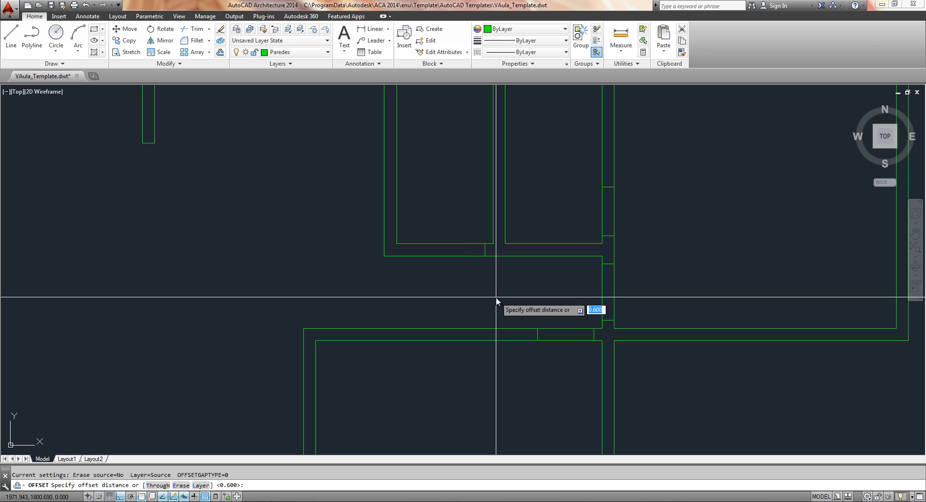
key("Return")
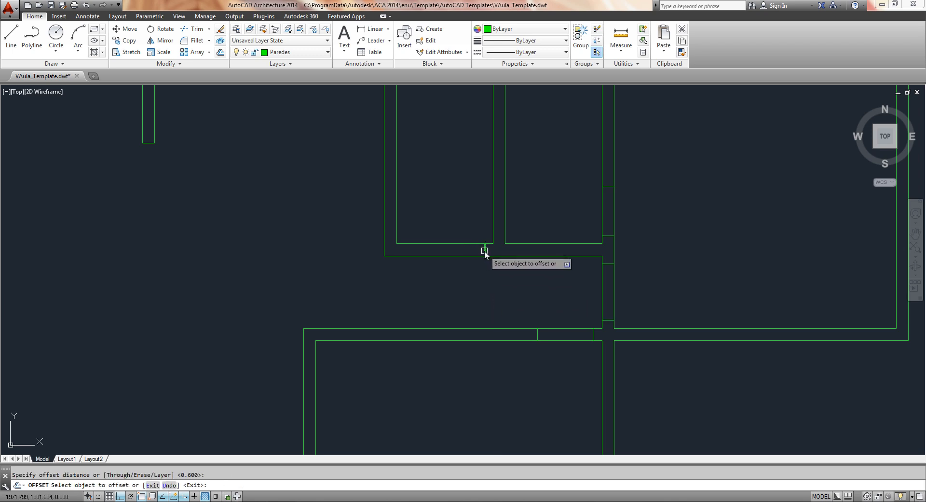
left_click(484, 248)
left_click(454, 205)
key("Return")
Trim away the wall lines inside the entrance, service-area and left bathroom door openings.
scroll(427, 306, "down", 2)
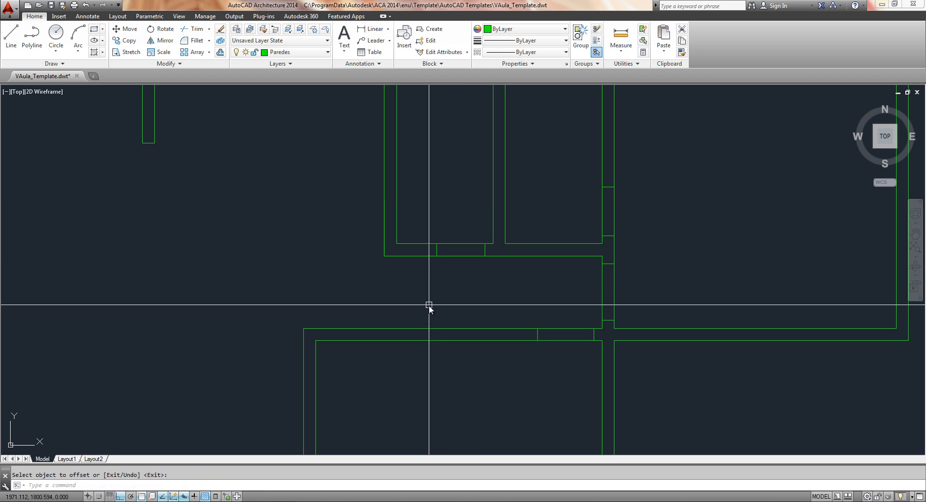
middle_click_drag(320, 305, 378, 287)
scroll(378, 287, "down", 1)
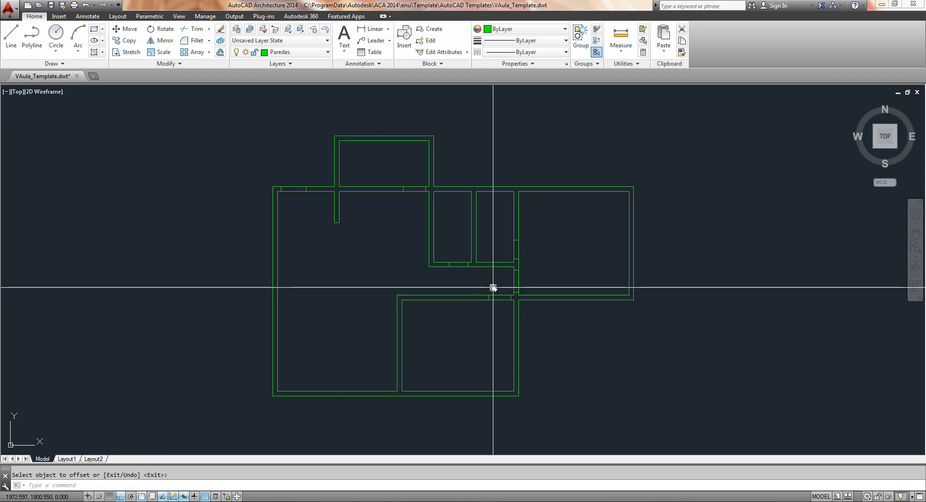
middle_click_drag(521, 267, 521, 283)
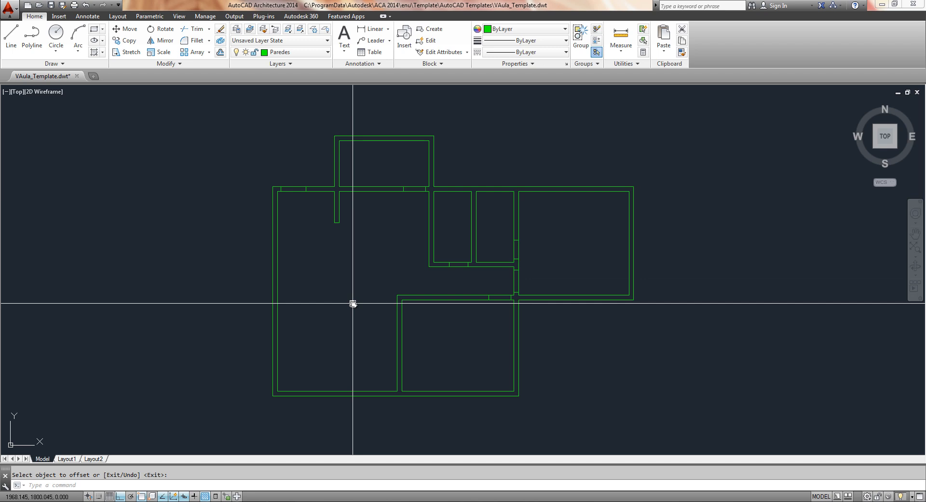
type("TR")
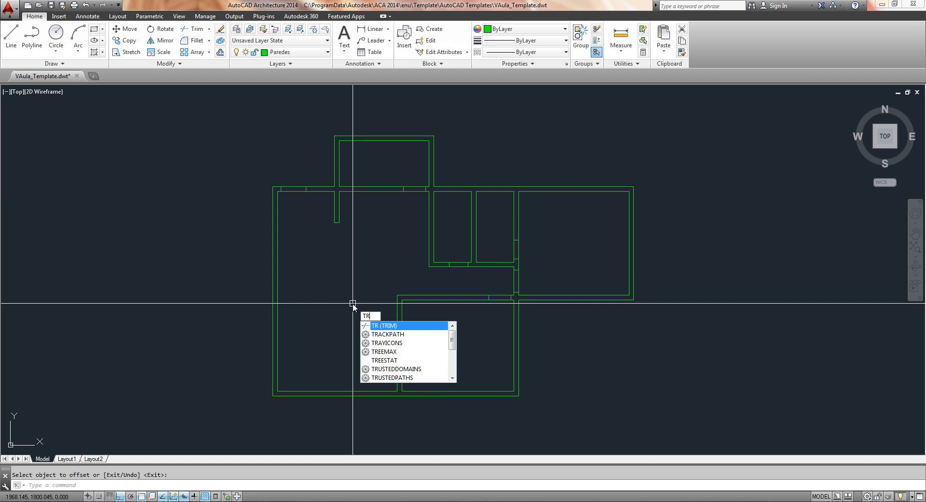
key("Return")
key("Return")
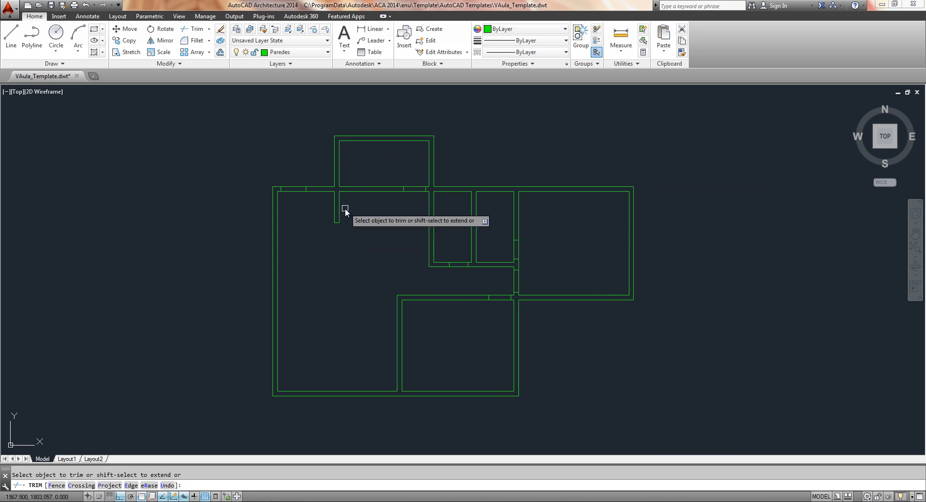
left_click(299, 206)
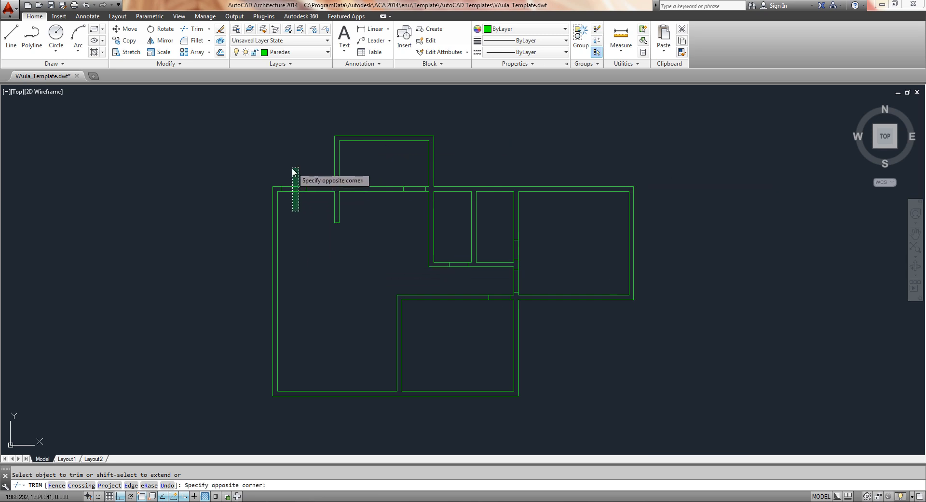
left_click(296, 175)
left_click(412, 189)
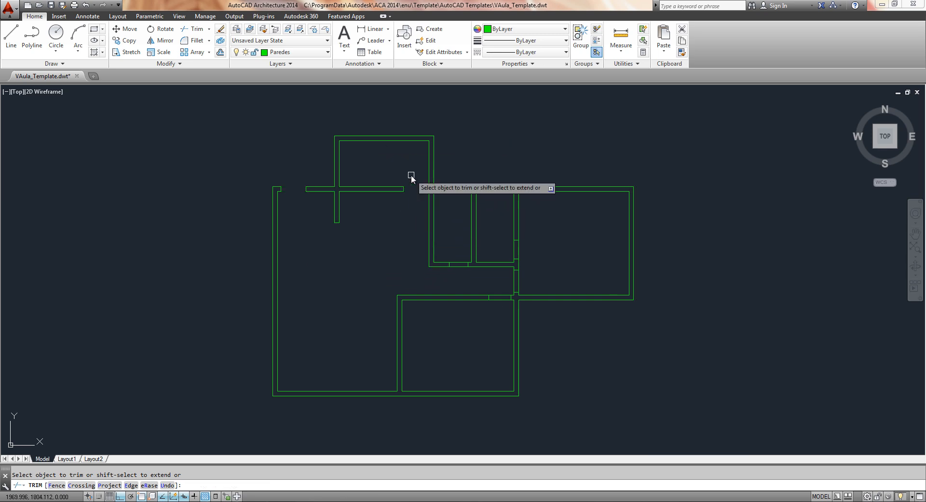
left_click(460, 272)
left_click(459, 247)
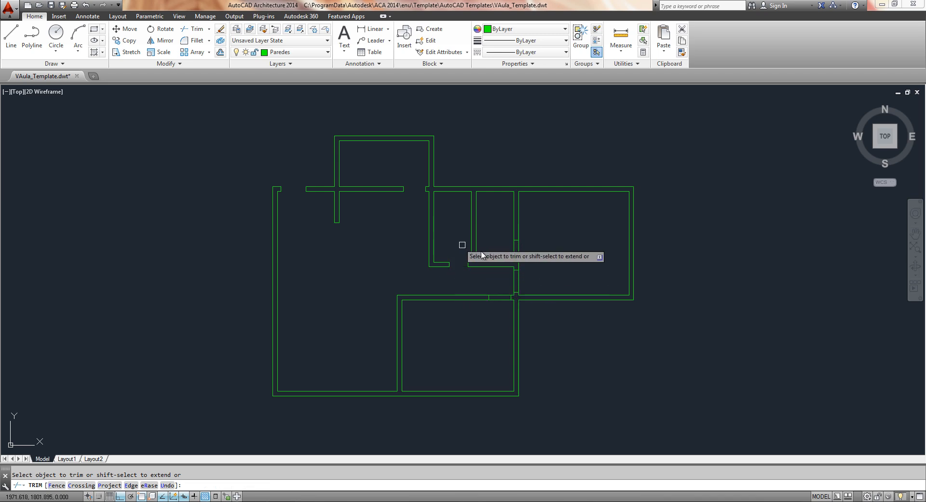
Trim away the wall lines inside the right bathroom, master suite and bedroom door openings.
left_click(528, 249)
left_click(508, 251)
left_click(525, 286)
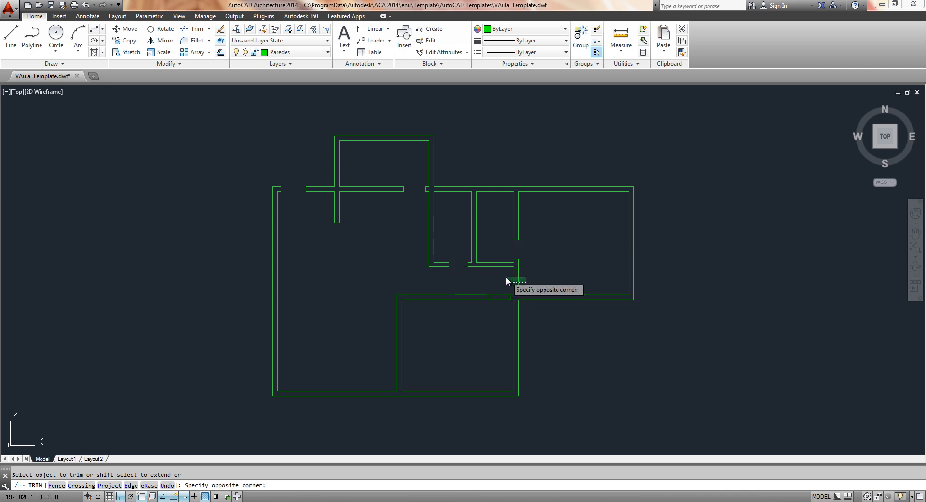
left_click(507, 278)
left_click(506, 314)
left_click(501, 290)
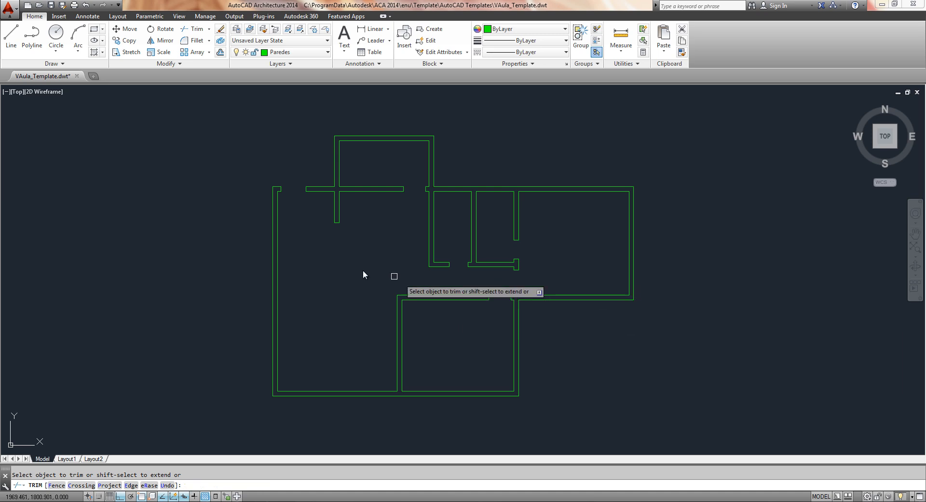
key("Return")
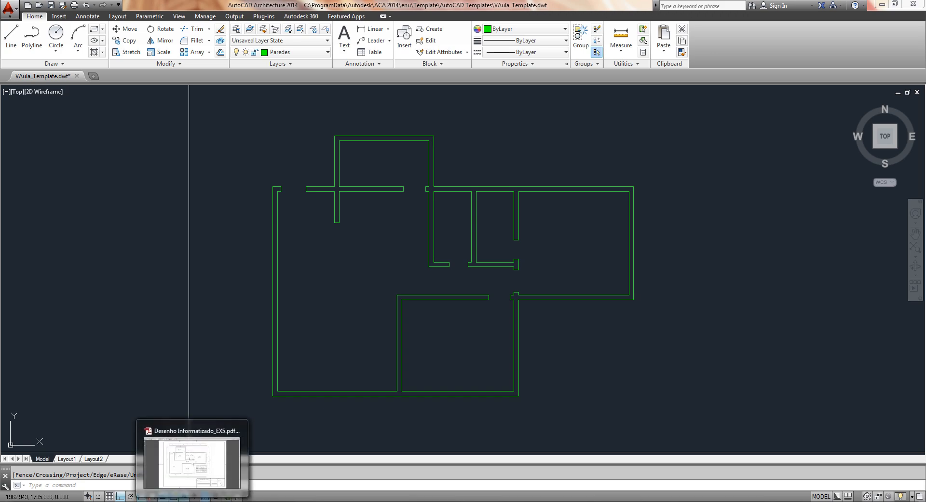
Switch to the reference PDF in Adobe Reader and examine the service area's J02 window and nearby dimensions at 300% zoom.
left_click(190, 459)
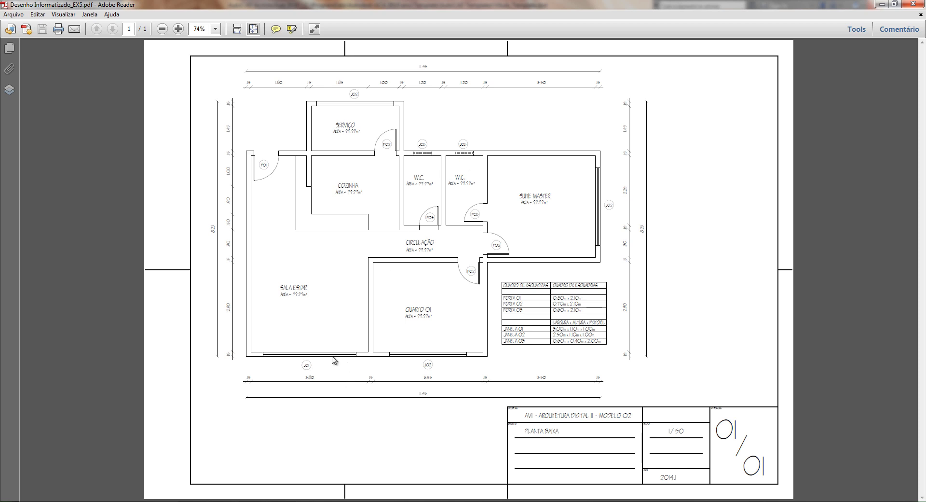
left_click(178, 29)
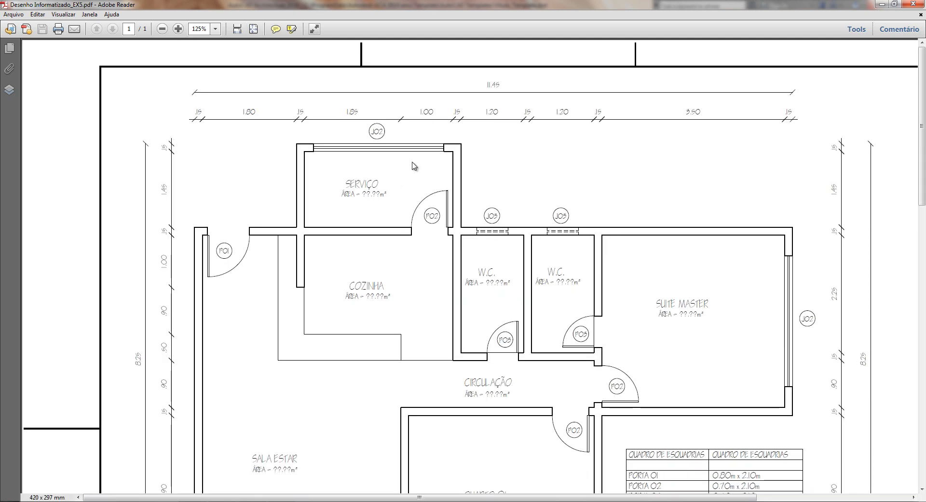
left_click(178, 29)
left_click(178, 29)
left_click(178, 29)
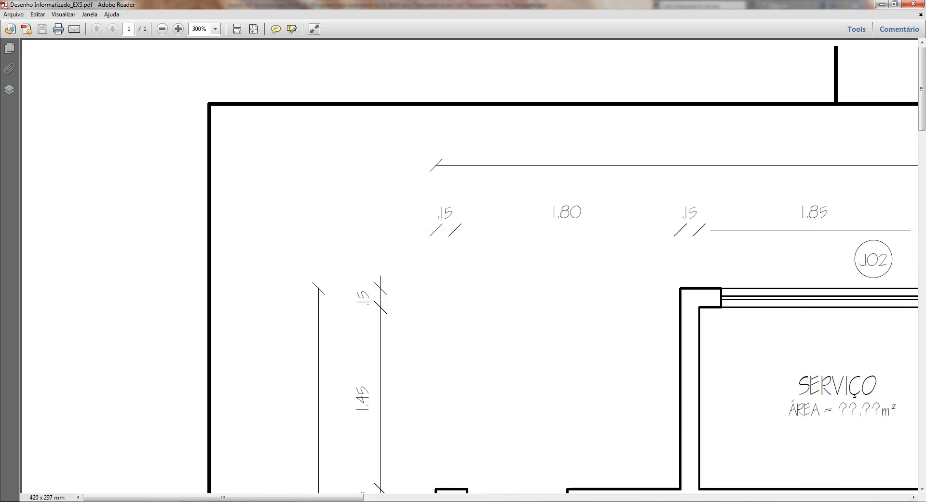
mouse_move(322, 498)
left_mouse_down()
mouse_move(452, 488)
mouse_move(460, 451)
left_mouse_up()
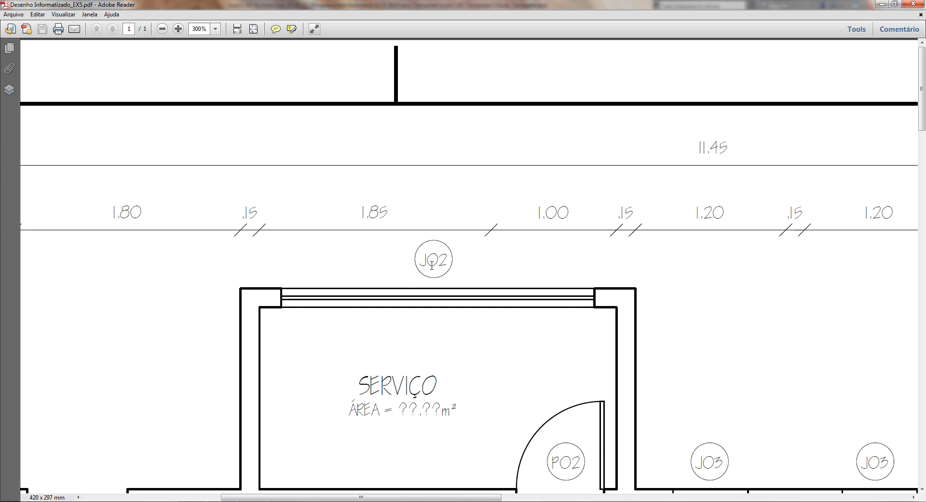
scroll(431, 264, "down", 8)
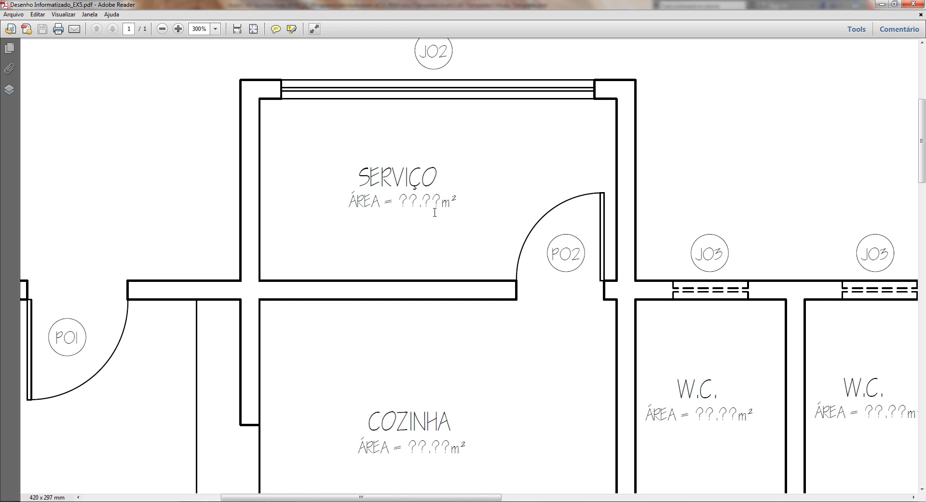
Examine the window positions on the lower wall and the door and window schedule at 125% zoom.
left_click(215, 29)
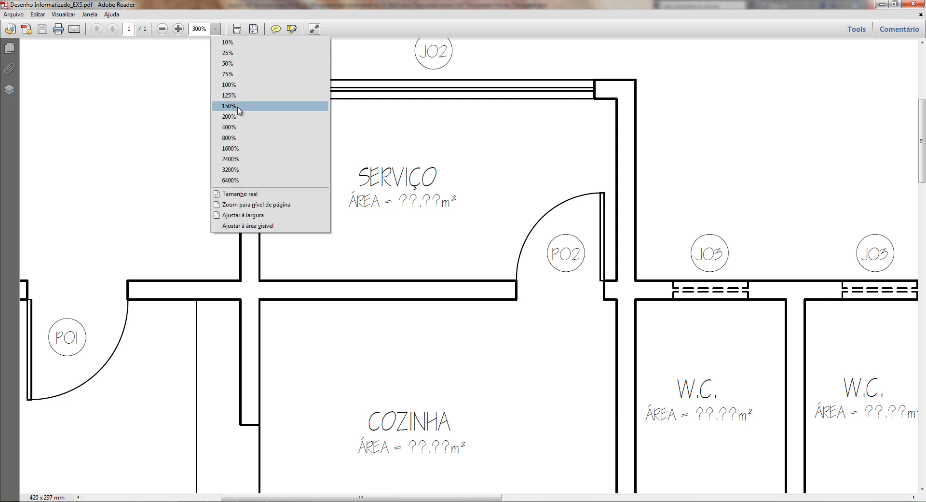
left_click(235, 95)
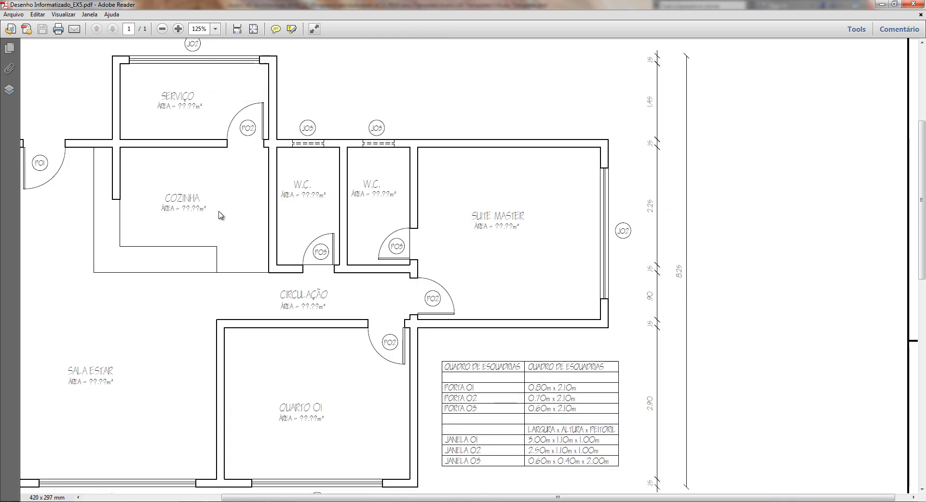
left_click_drag(579, 497, 494, 498)
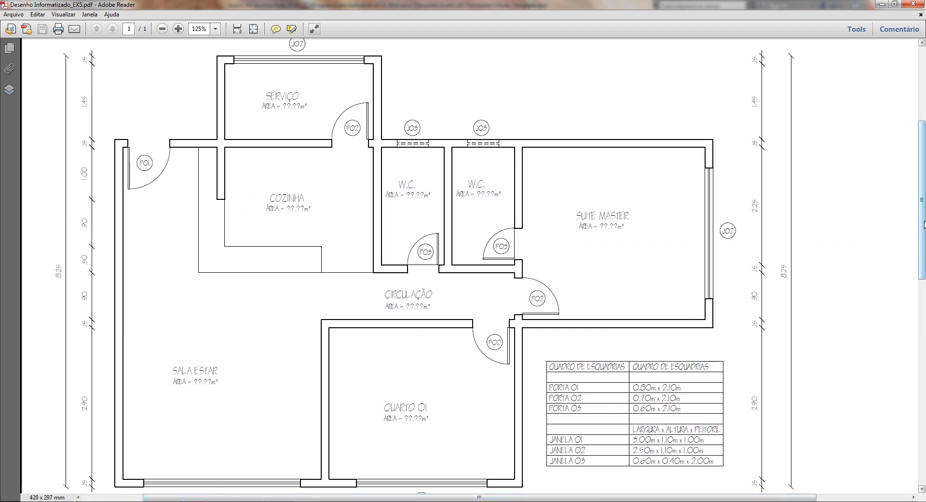
left_click_drag(925, 224, 920, 272)
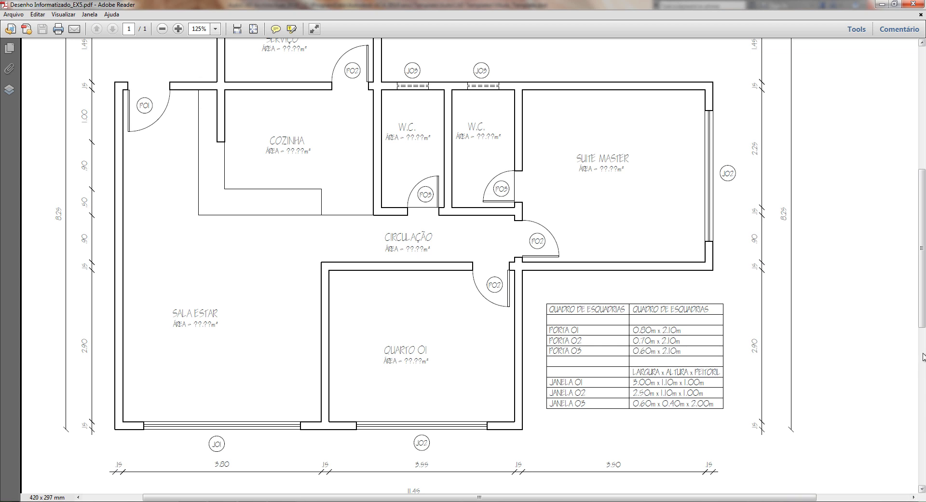
left_click_drag(923, 312, 924, 289)
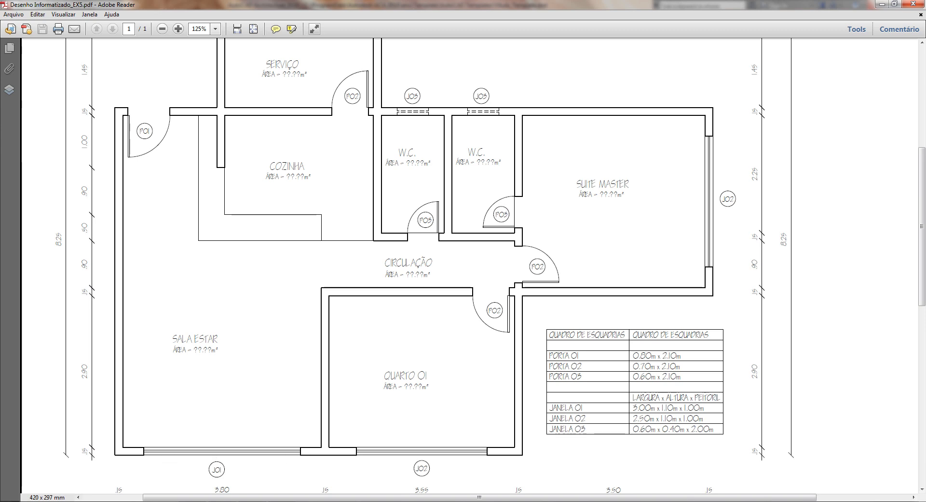
Switch back to AutoCAD and draw a line across the living room's lower wall at the midpoint of its inner face.
left_click(228, 501)
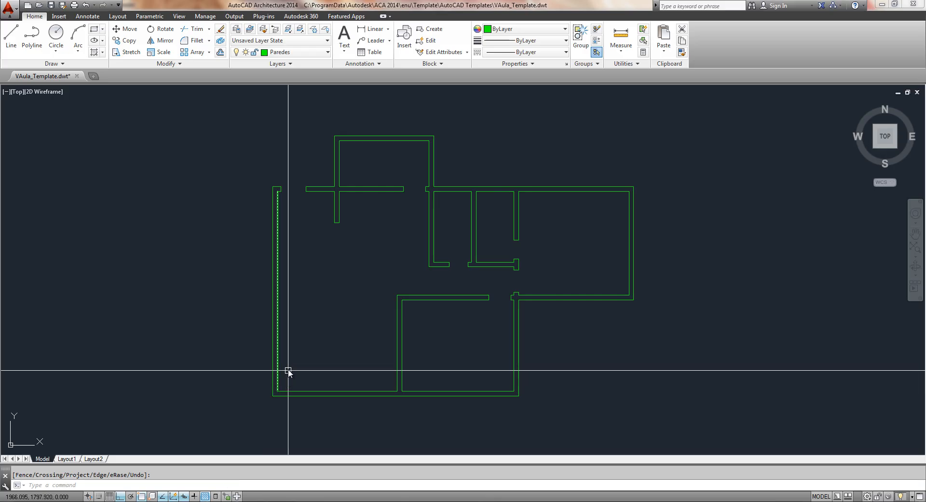
scroll(372, 424, "up", 5)
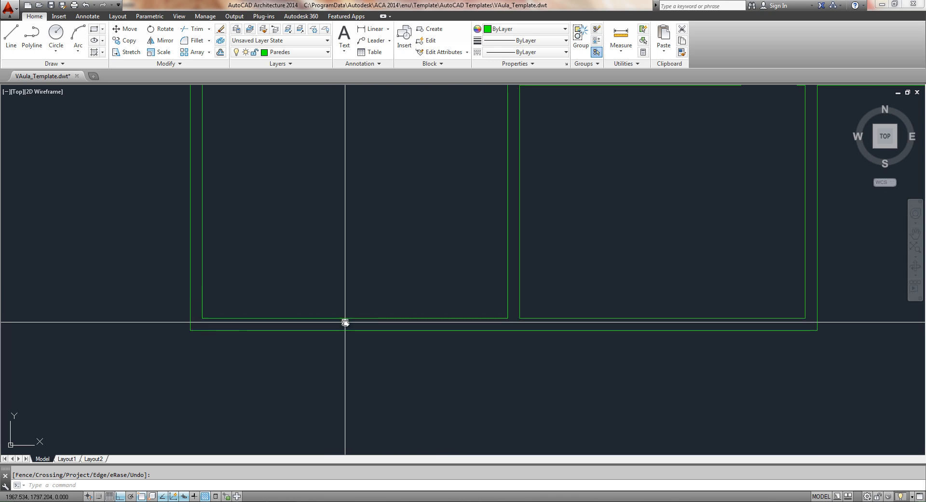
key("Escape")
type("l")
key("Return")
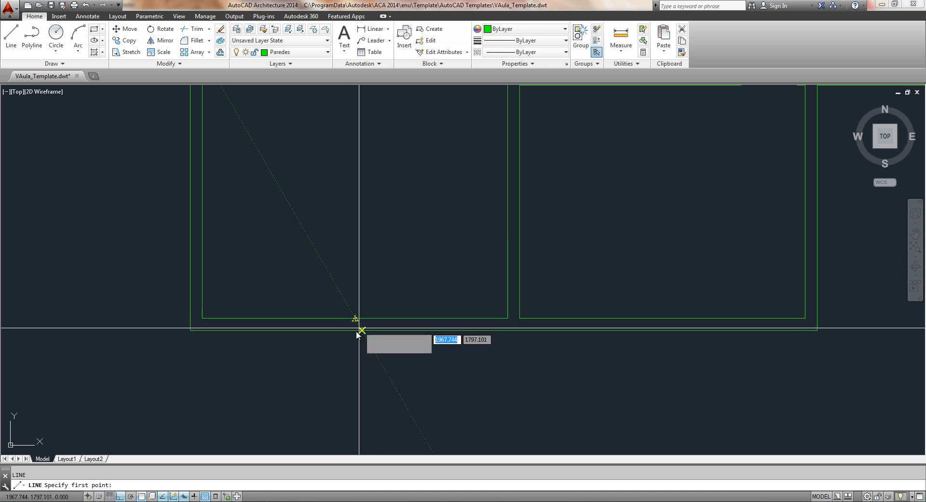
left_click(355, 318)
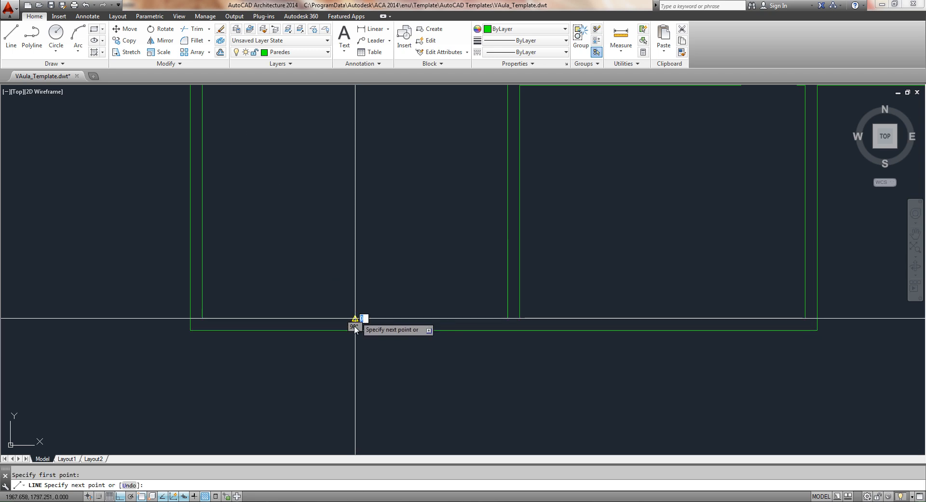
left_click(355, 330)
key("Escape")
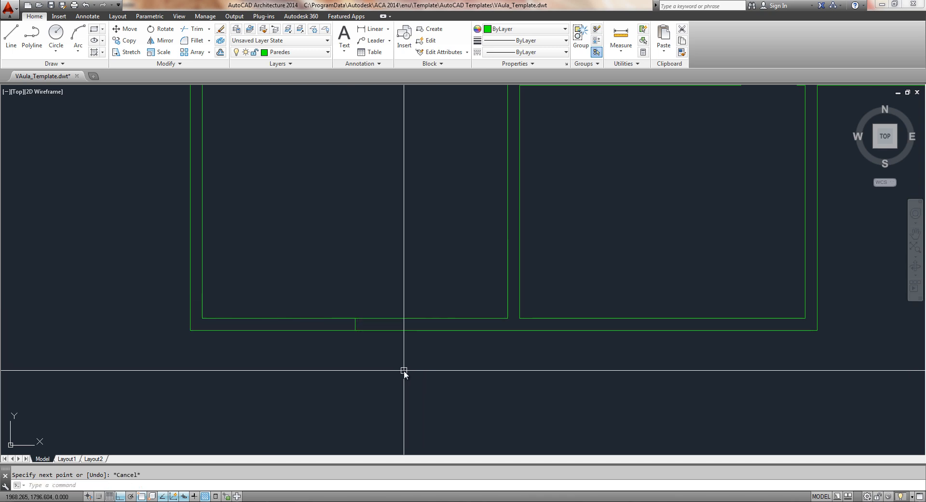
Offset the living room wall's midpoint line 1.5 to each side to mark the window's two edges.
type("o")
key("Return")
type("1.5")
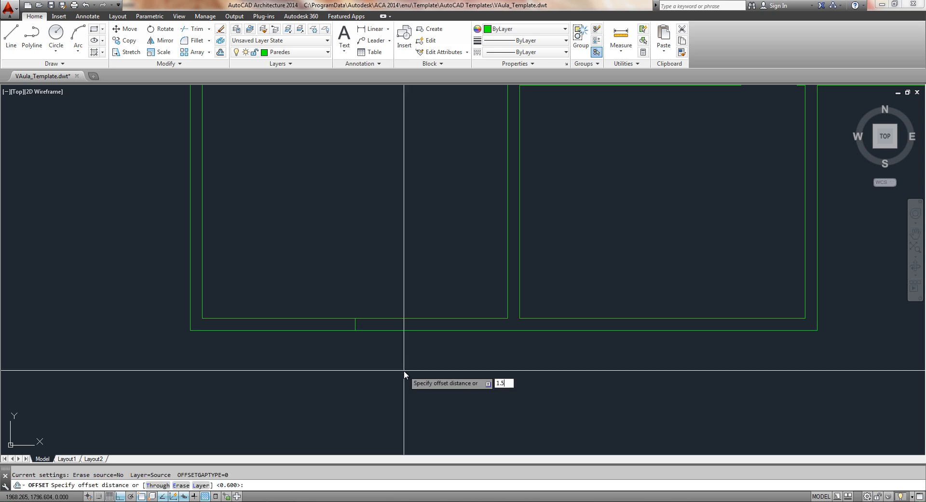
key("Return")
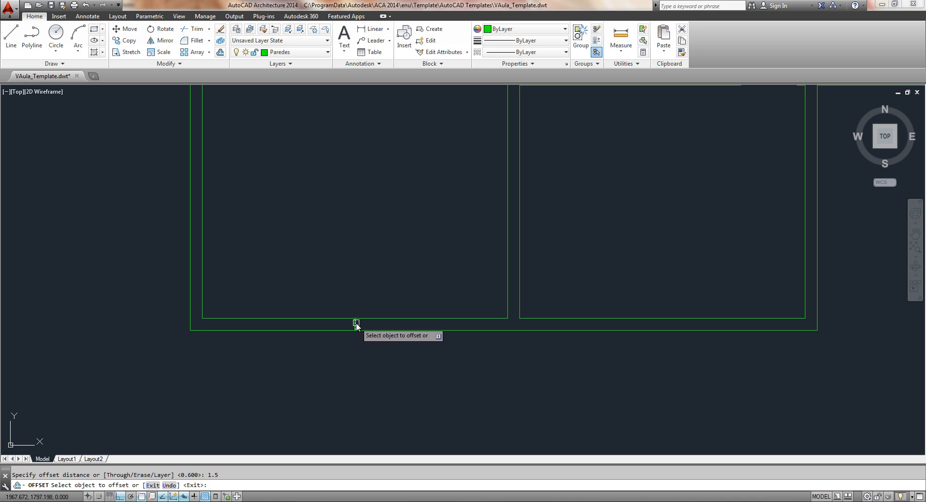
left_click(356, 322)
left_click(484, 372)
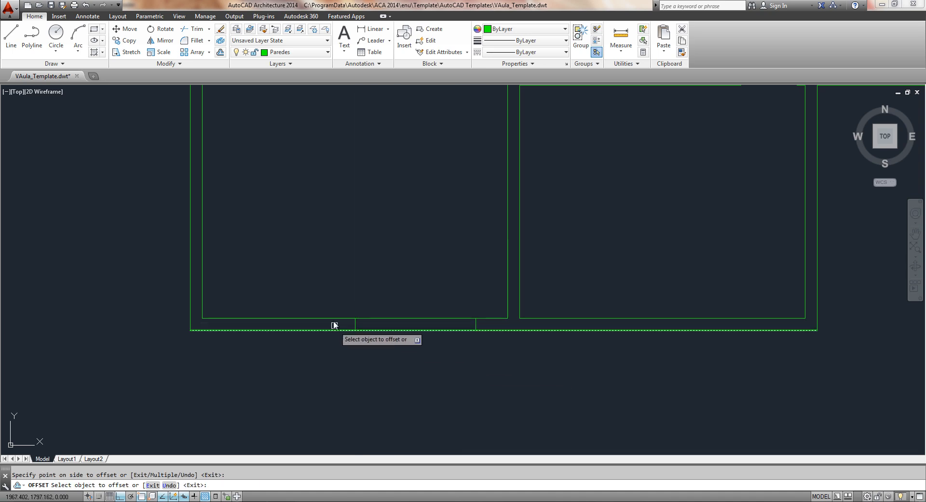
left_click(354, 324)
left_click(191, 370)
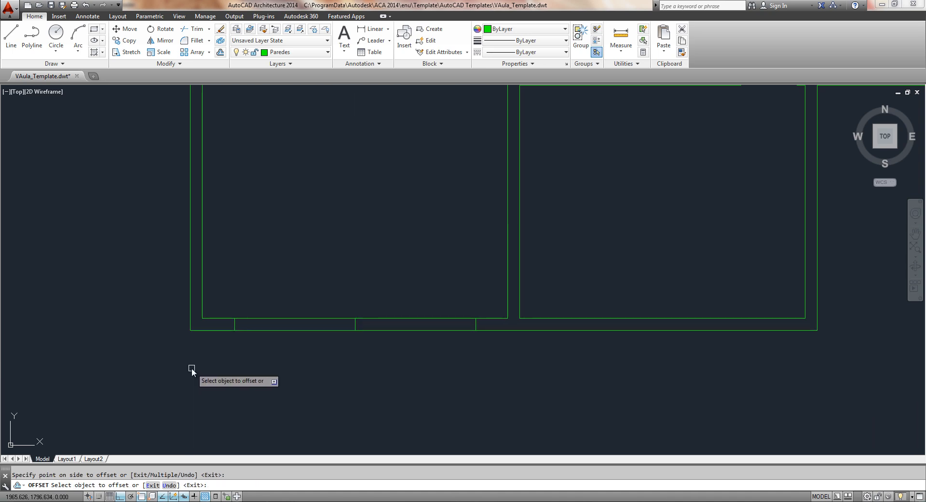
Erase the middle line between the living room window's two edge lines.
left_click(331, 299)
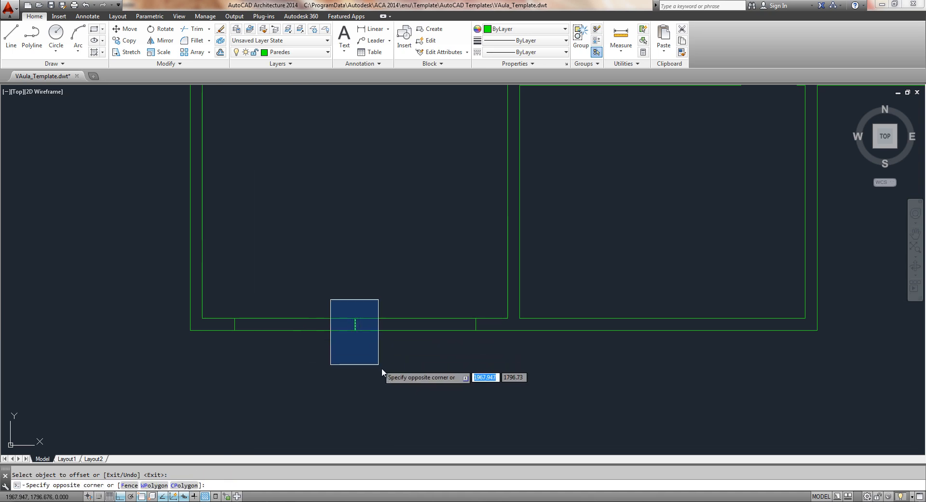
left_click(382, 371)
key("Delete")
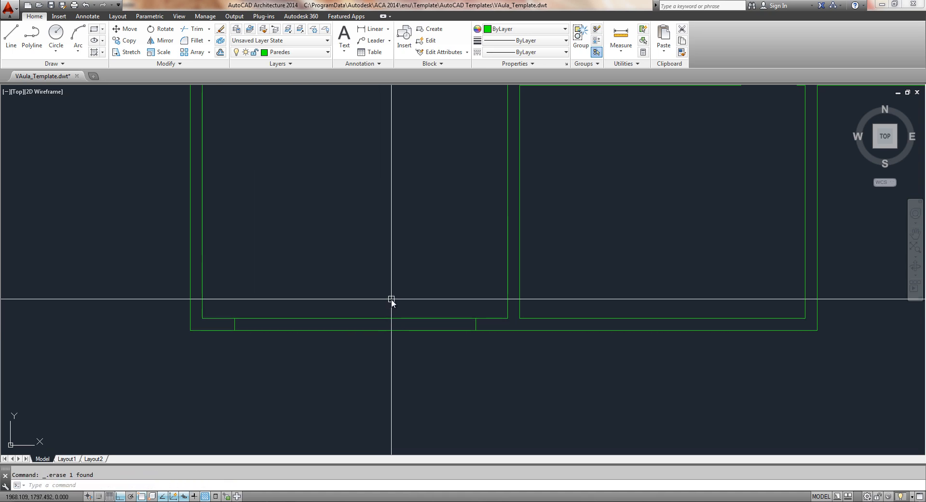
scroll(391, 300, "down", 2)
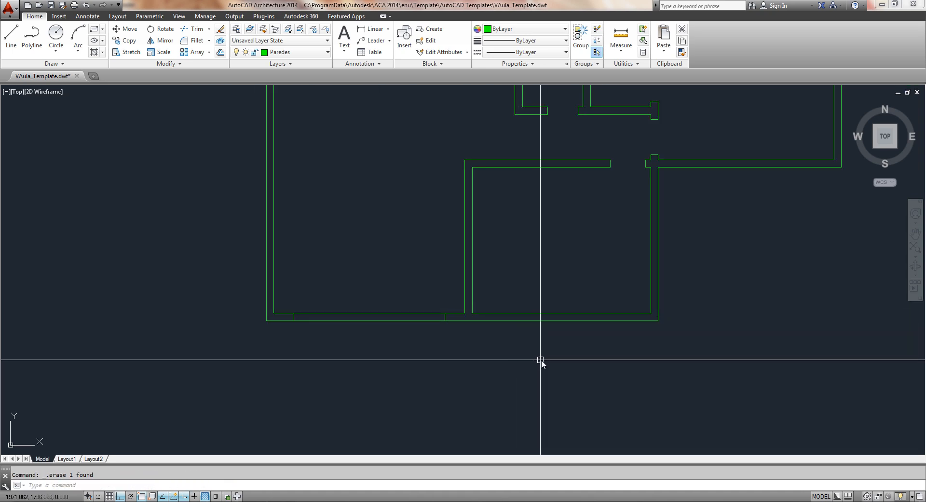
Switch to the reference PDF and check the bedroom, master suite and service room windows against the schedule.
middle_click_drag(540, 359, 443, 357)
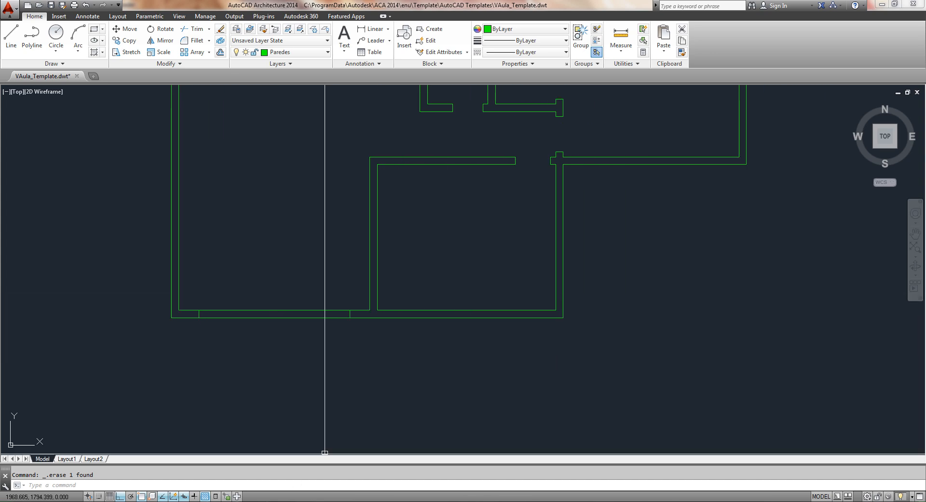
key("alt+Tab")
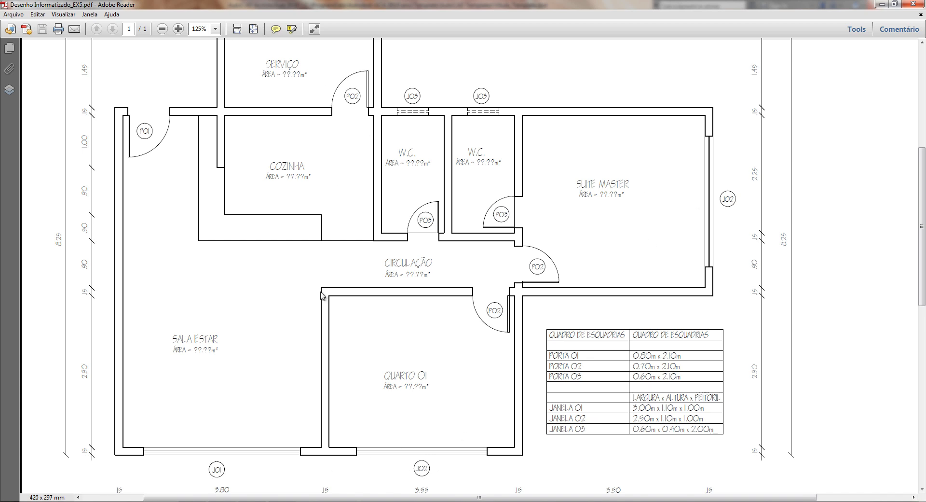
mouse_move(923, 292)
left_mouse_down()
mouse_move(925, 249)
mouse_move(924, 341)
left_mouse_up()
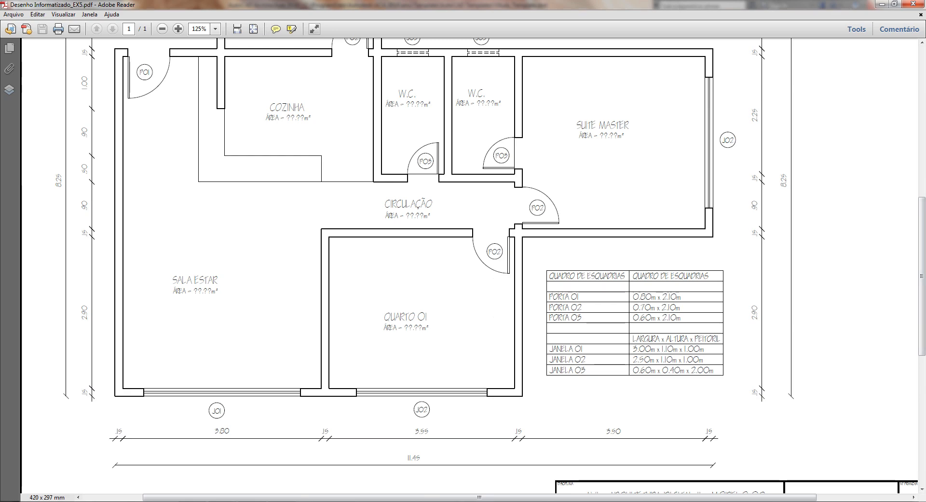
Switch back to AutoCAD and draw a line across the bedroom's lower wall at its midpoint.
left_click(213, 501)
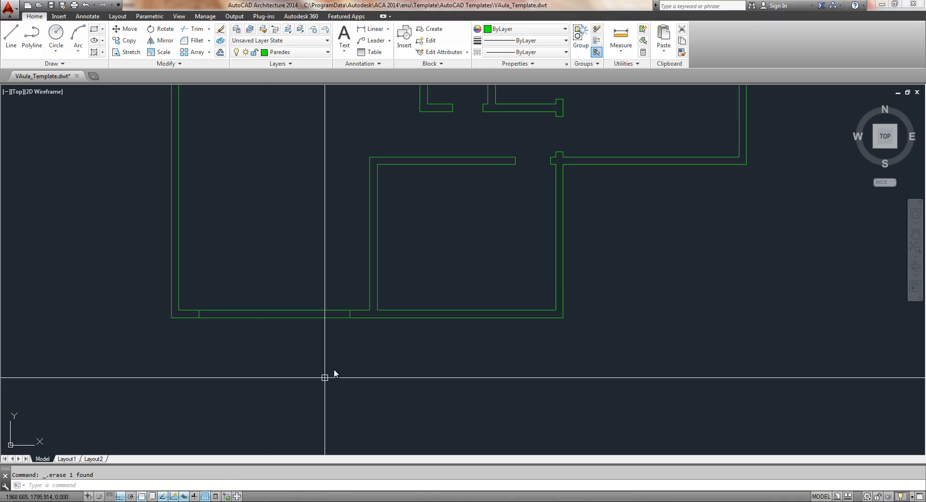
type("l")
key("Return")
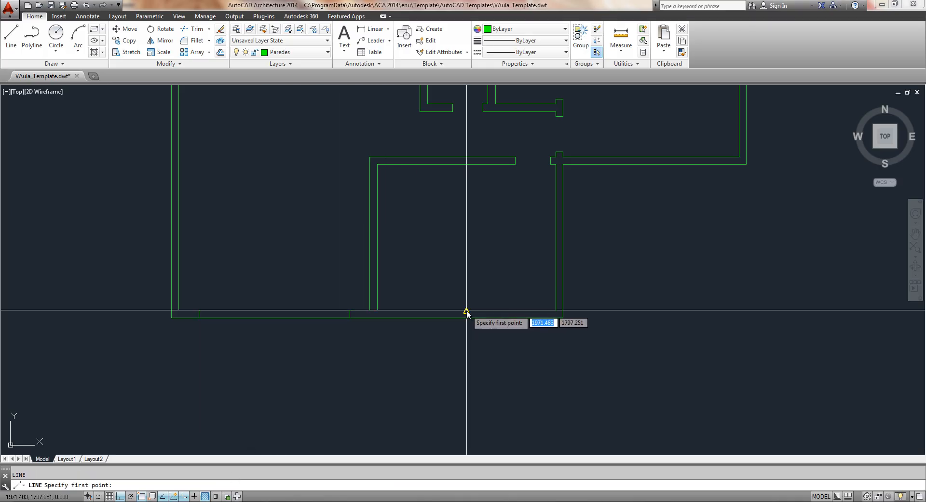
left_click(467, 318)
scroll(477, 323, "up", 2)
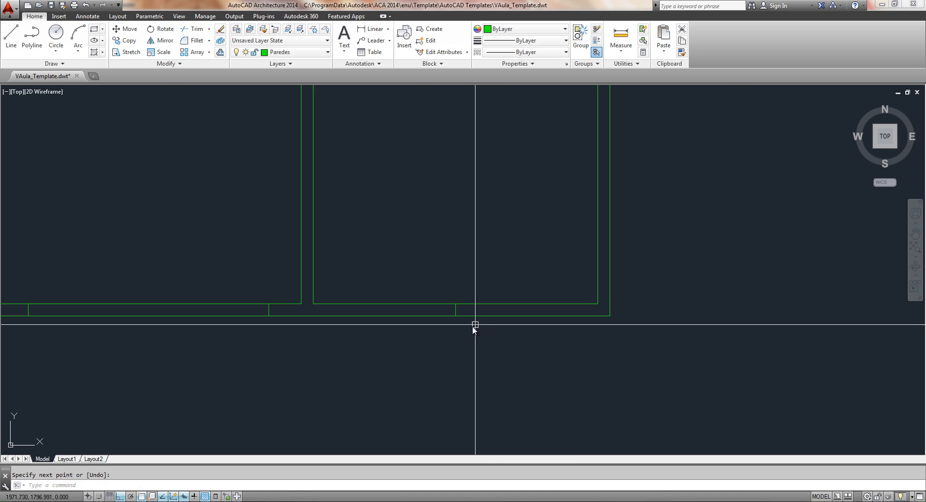
key("Escape")
Offset the bedroom wall's midpoint line 1.25 to each side and erase the middle line.
type("o")
key("Return")
type("1")
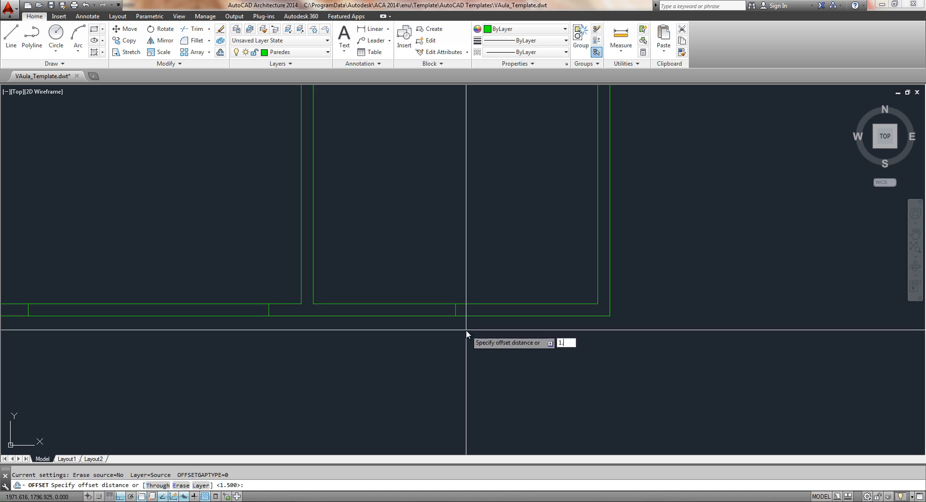
type(".25")
key("Return")
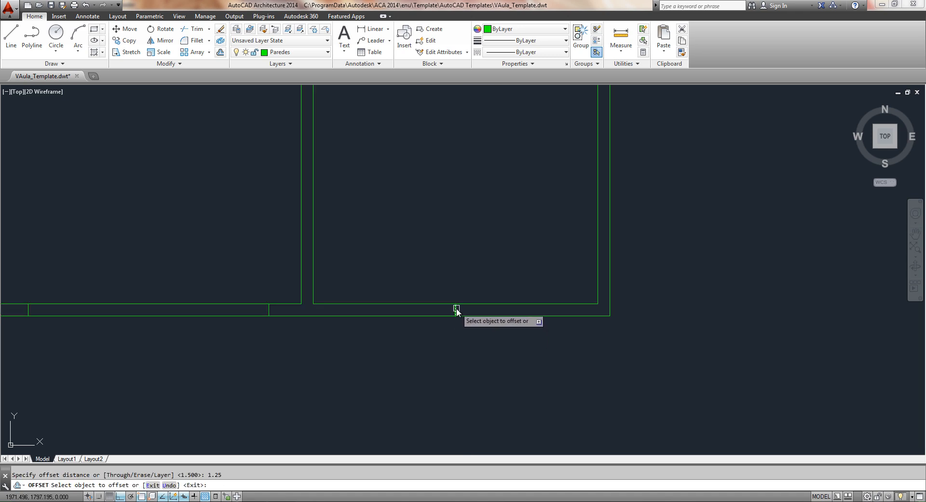
left_click(456, 310)
left_click(512, 285)
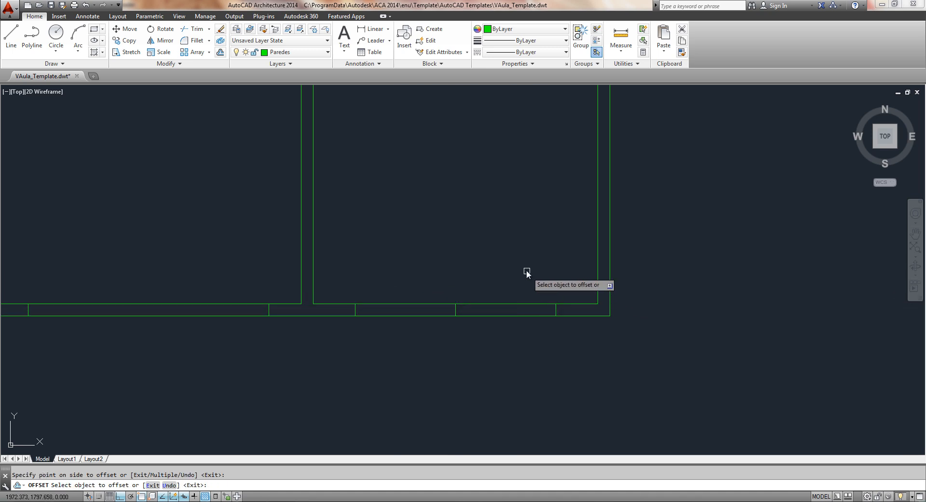
key("Return")
left_click(455, 309)
key("Delete")
Draw a line across the master suite's outer east wall at its midpoint.
scroll(467, 357, "down", 6)
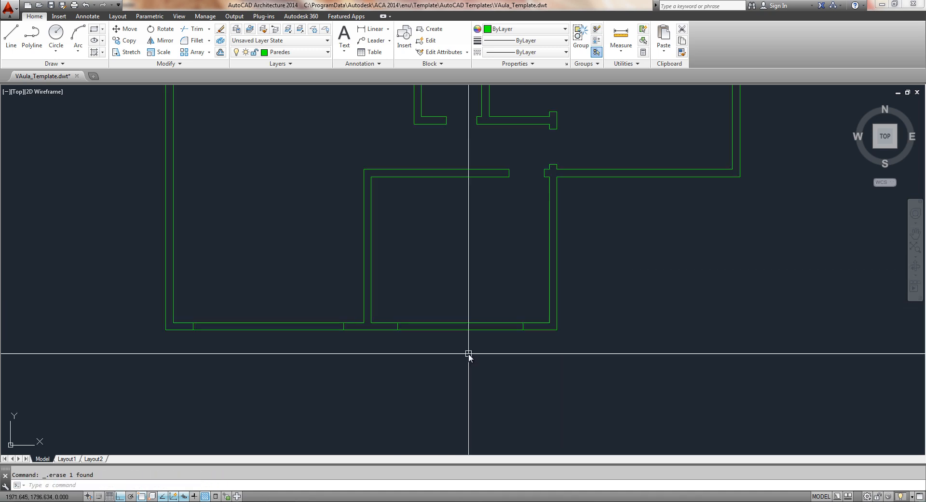
scroll(497, 301, "up", 5)
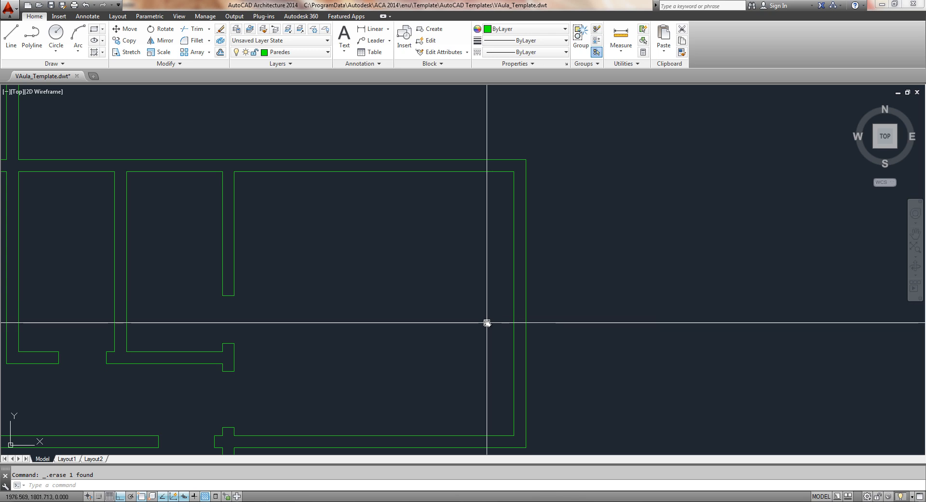
type("l")
key("Return")
scroll(497, 323, "down", 3)
left_click(511, 313)
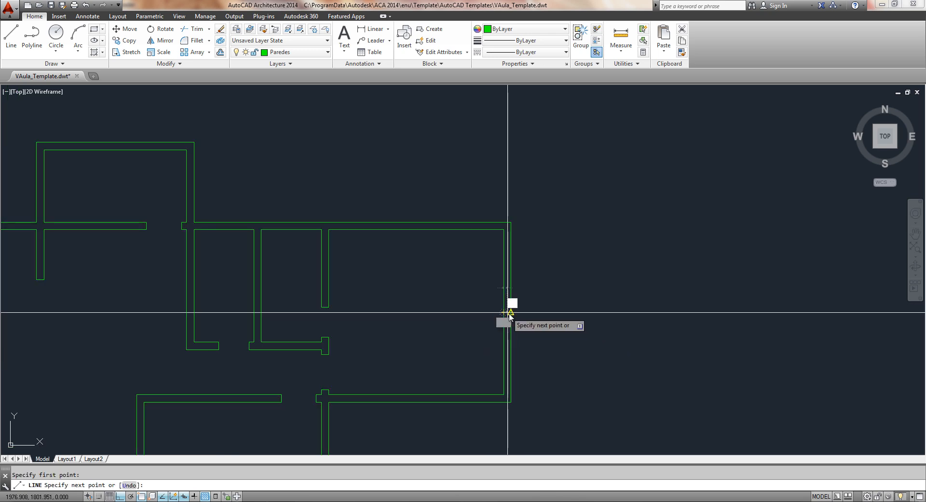
left_click(511, 312)
scroll(502, 320, "up", 2)
key("Return")
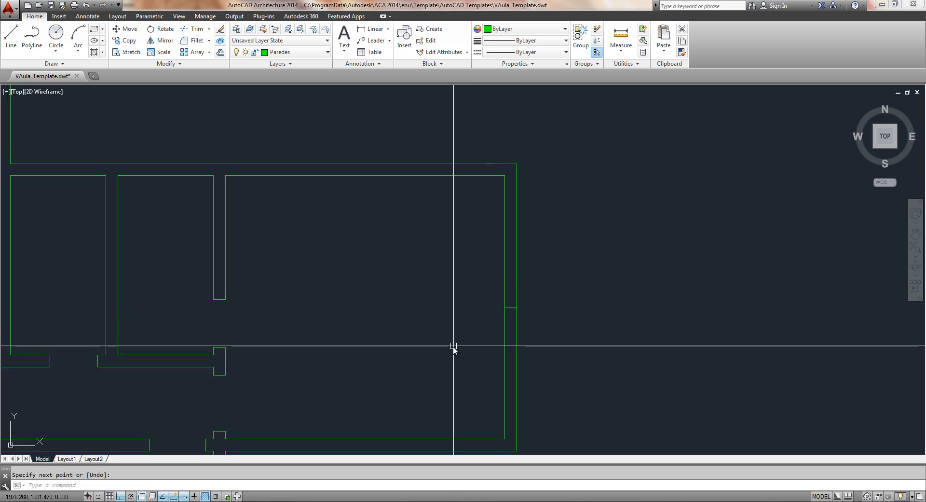
Offset the master suite wall's midpoint line 1.25 up and down, and erase the middle line.
scroll(454, 343, "down", 2)
type("o")
key("Return")
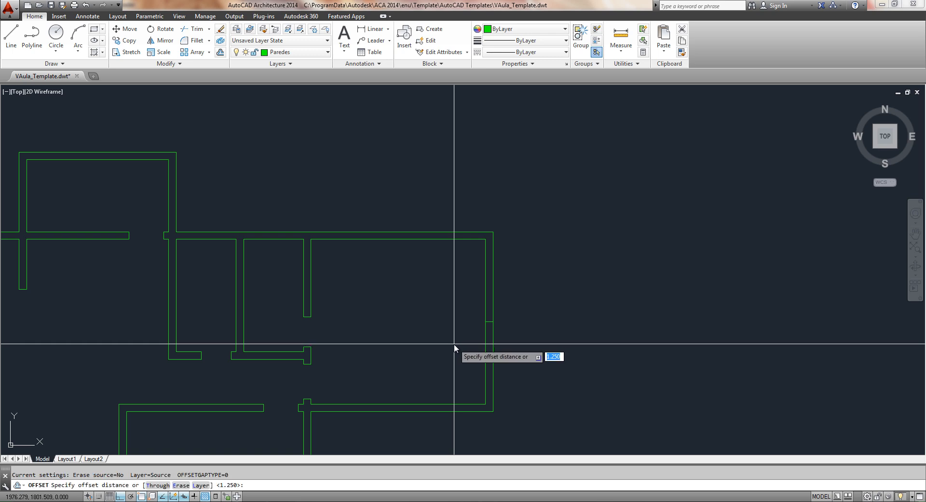
left_click(489, 321)
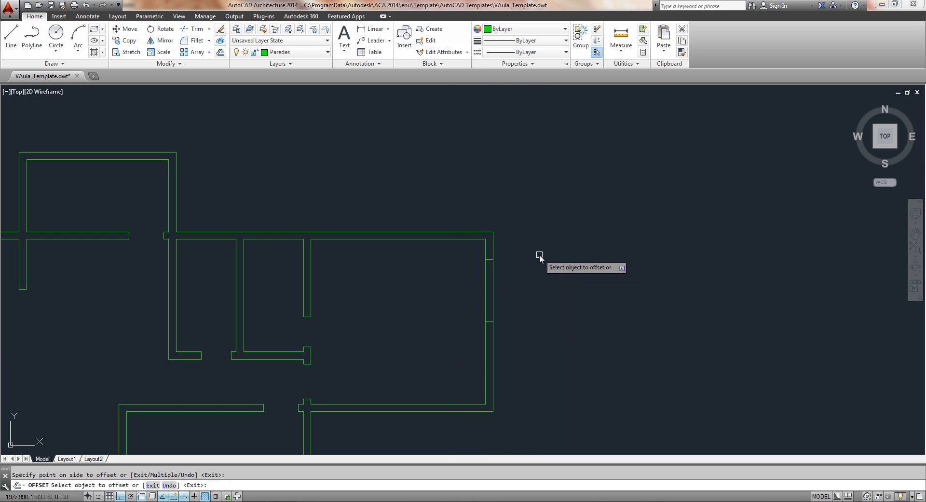
scroll(491, 326, "up", 2)
left_click(492, 318)
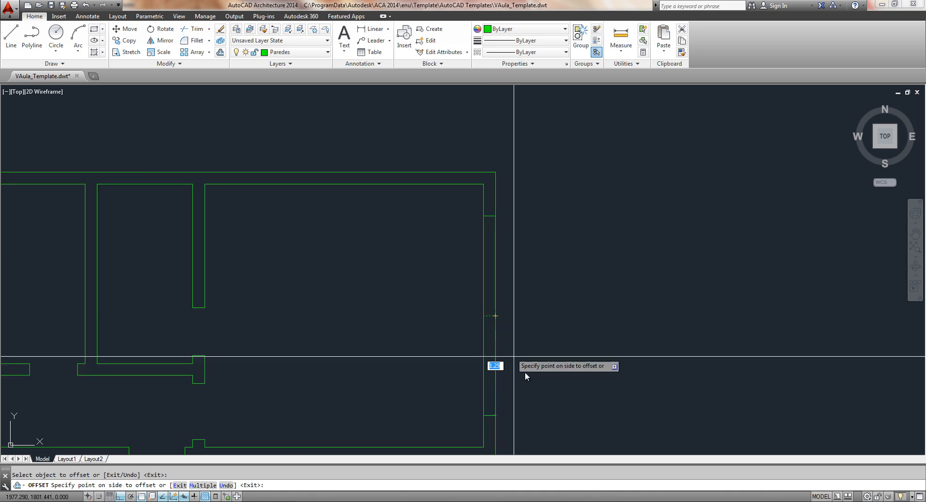
left_click(539, 399)
key("Return")
left_click(459, 285)
left_click(531, 339)
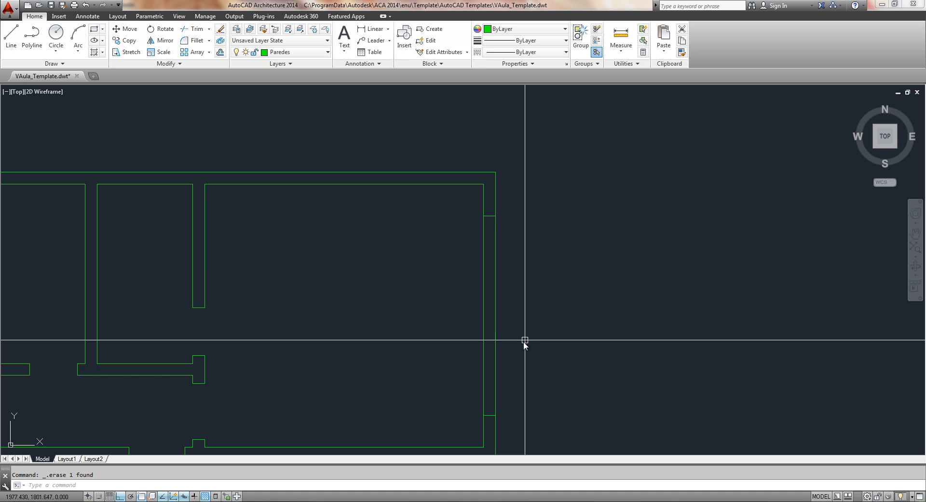
Draw a line across the service room's upper wall at its midpoint.
scroll(510, 341, "down", 4)
middle_click_drag(398, 352, 510, 371)
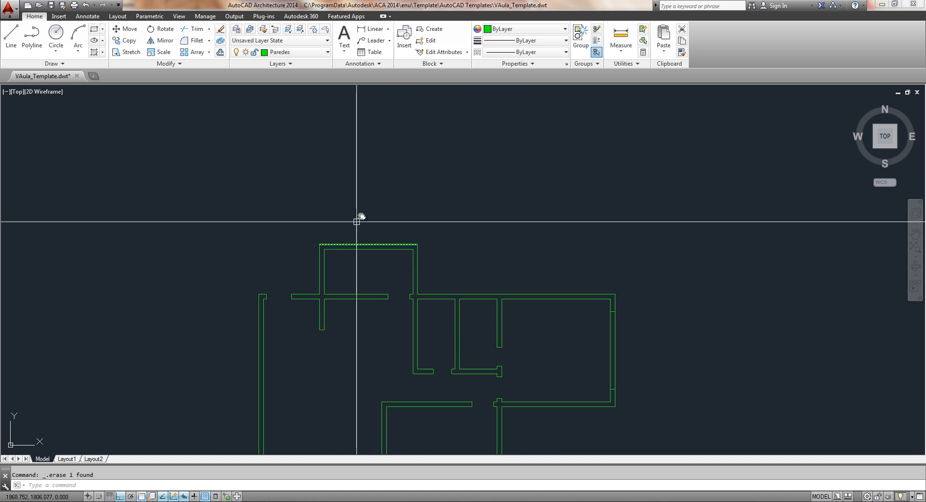
scroll(383, 244, "up", 2)
type("l")
key("Return")
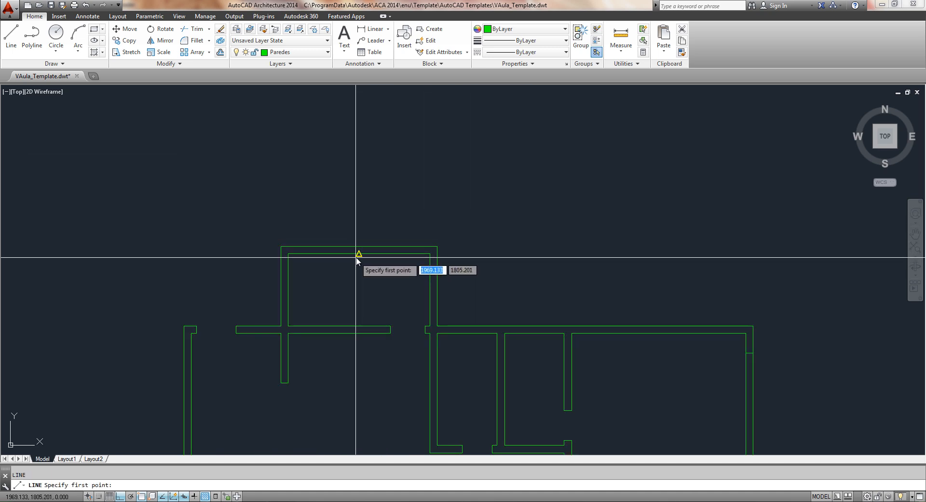
left_click(360, 252)
key("Escape")
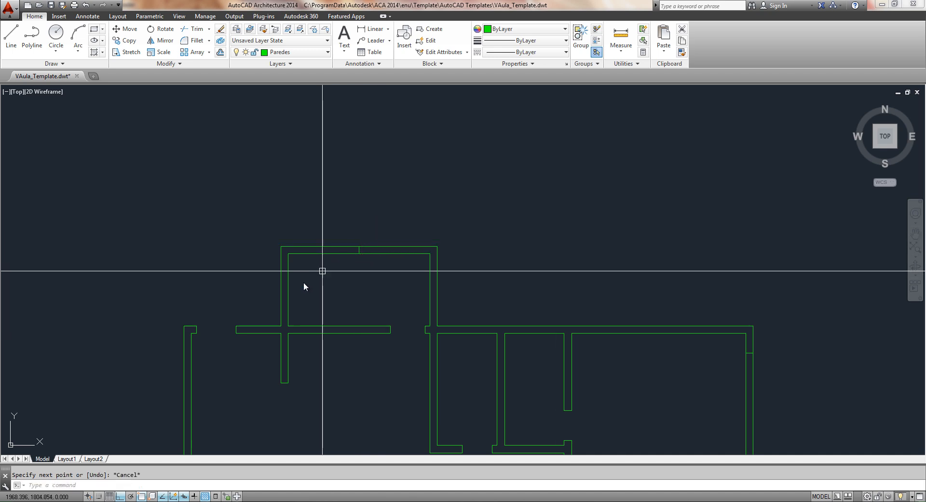
Offset the service room wall's midpoint line 1.25 to each side to mark the window's edges.
type("o")
key("Return")
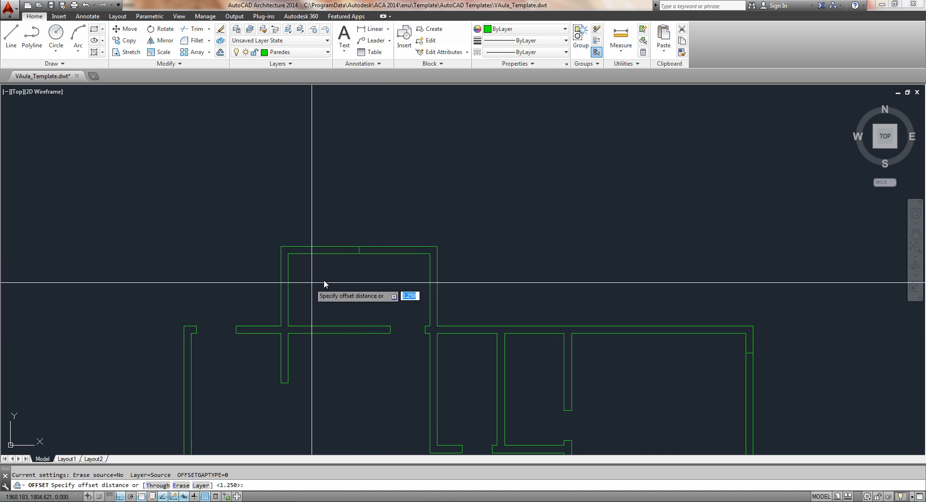
key("Return")
scroll(356, 250, "up", 2)
left_click(356, 245)
left_click(316, 227)
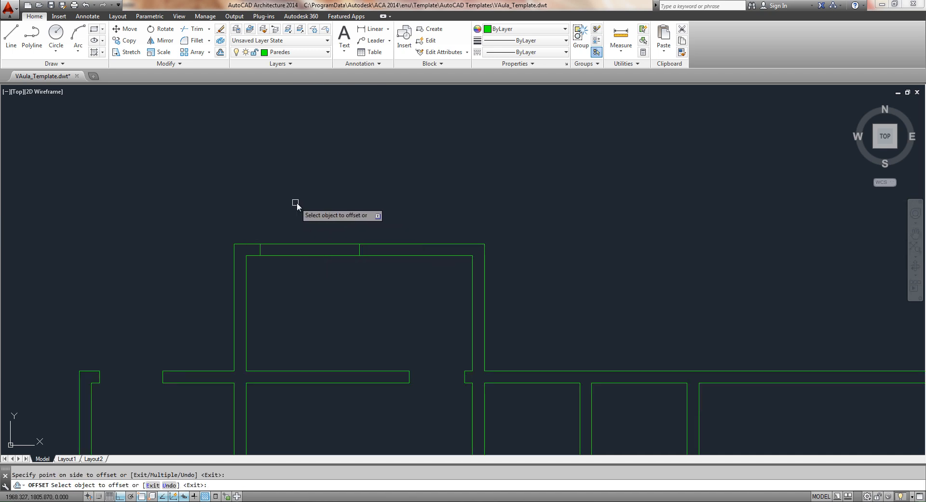
left_click(360, 248)
left_click(445, 199)
key("Return")
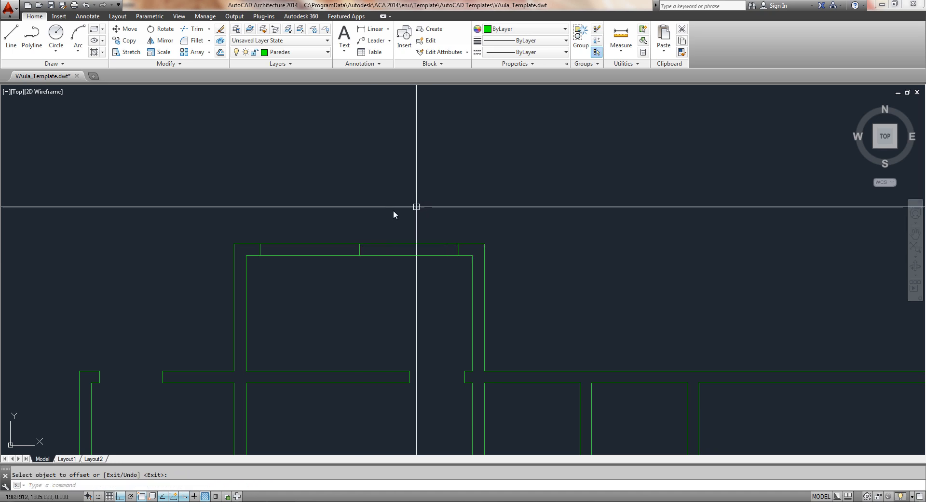
Erase the middle line between the service room window's two edge lines.
left_click(334, 222)
left_click(382, 294)
scroll(381, 293, "up", 2)
key("Delete")
Trim the wall lines between the edge lines of the living room, bedroom, master suite and service room windows.
scroll(379, 296, "down", 5)
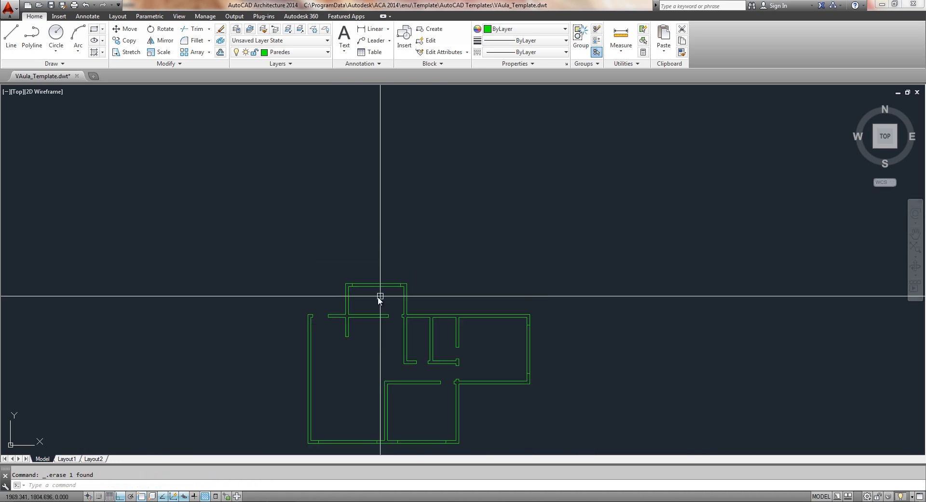
middle_click_drag(369, 340, 376, 297)
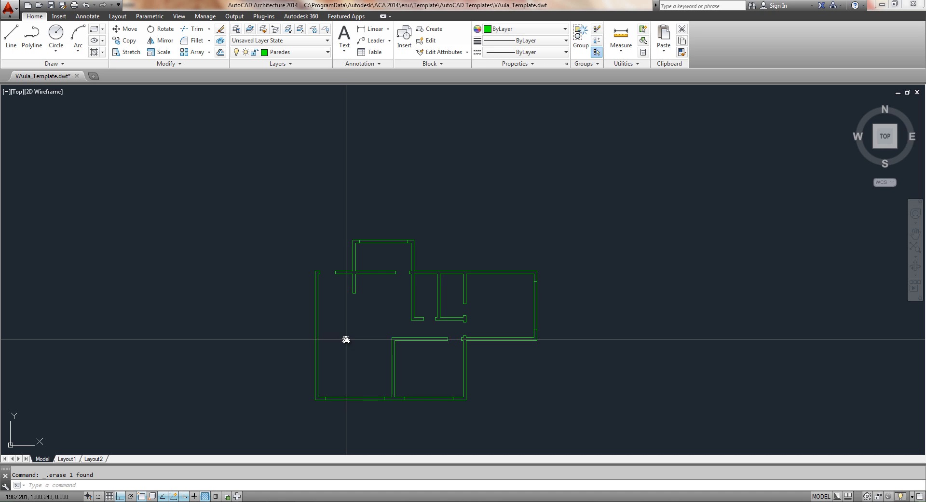
key("Return")
key("Return")
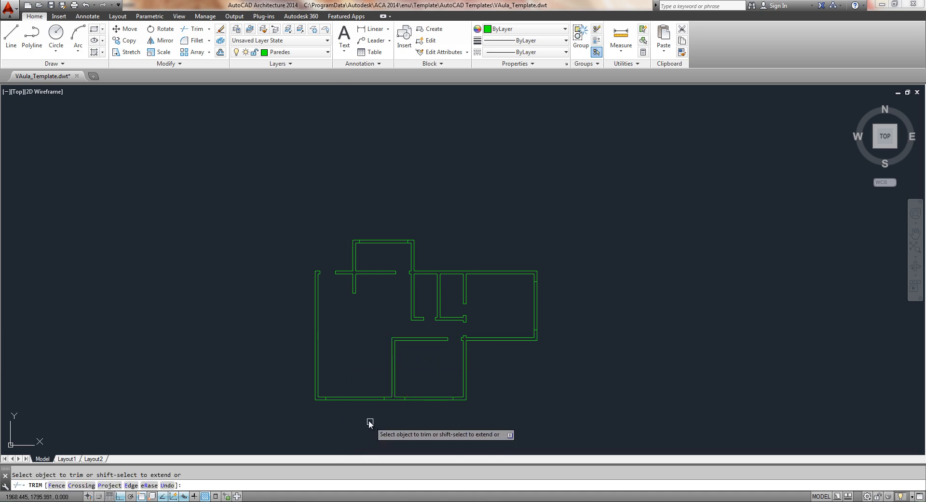
left_click(377, 399)
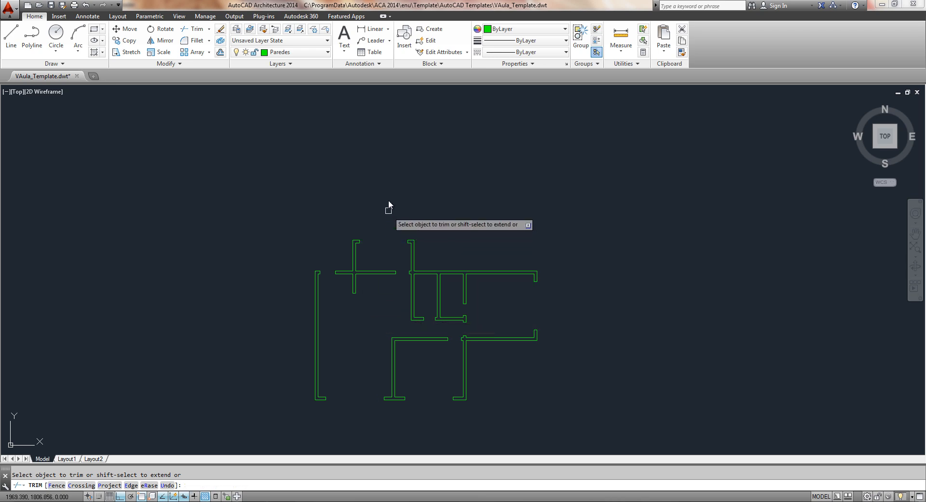
key("Return")
scroll(478, 363, "up", 3)
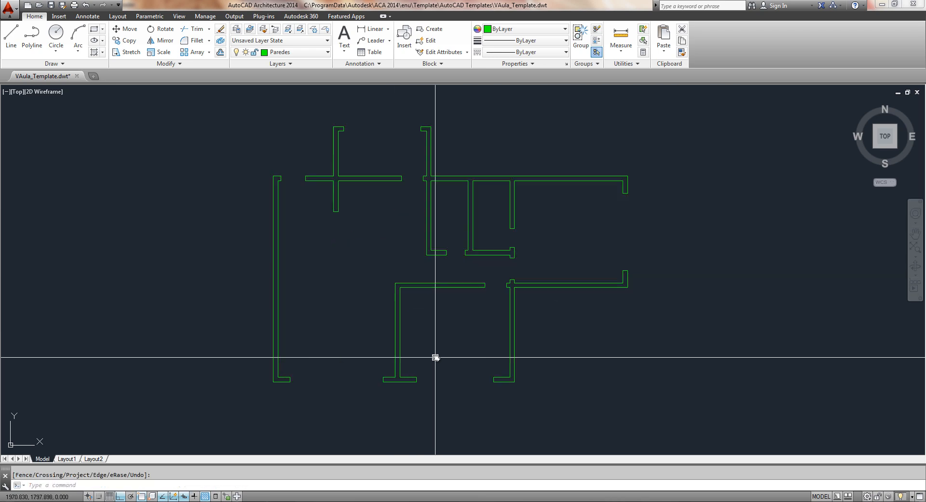
middle_click_drag(437, 358, 464, 368)
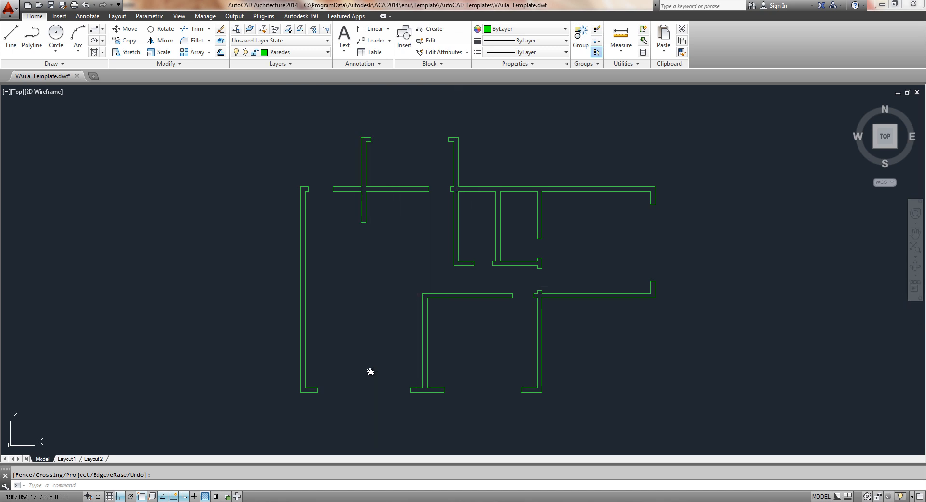
middle_click_drag(370, 371, 403, 320)
scroll(381, 338, "down", 2)
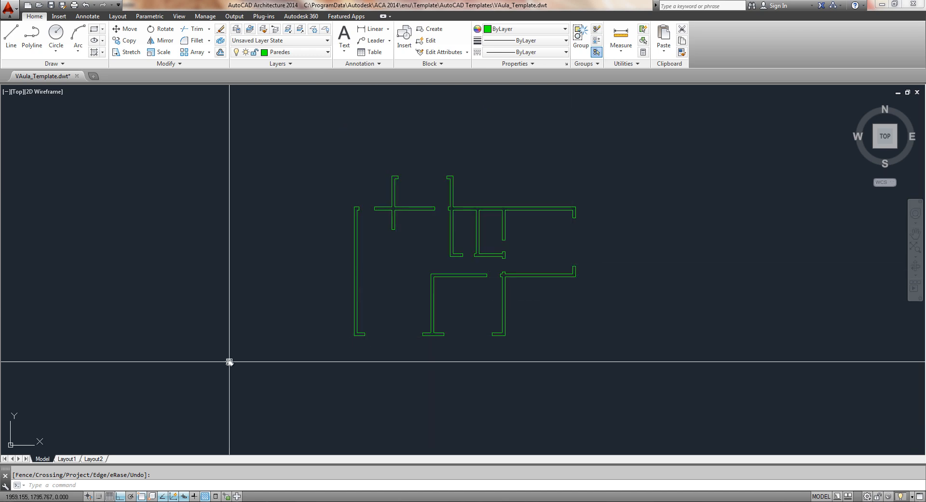
Examine the horizontal window symbol beside the floor plan, highlighting its two short end lines.
scroll(229, 362, "down", 3)
middle_click_drag(201, 372, 403, 368)
scroll(299, 338, "up", 6)
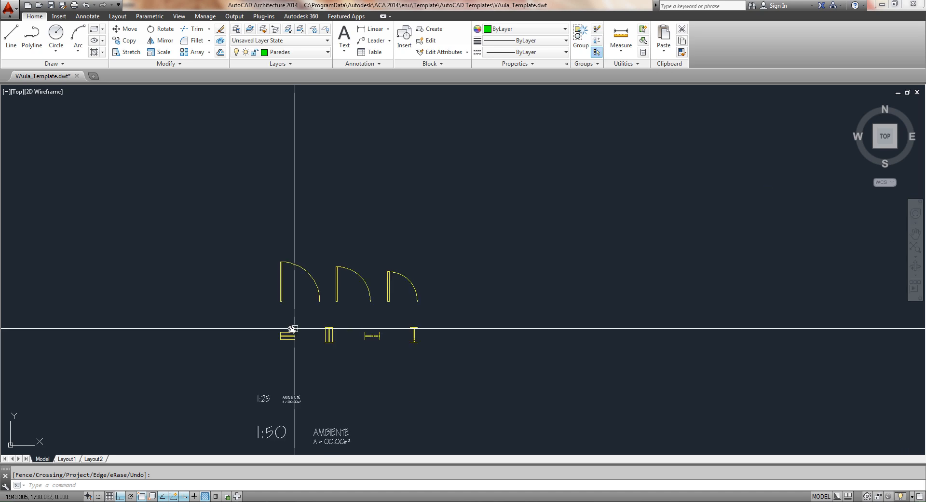
scroll(295, 328, "up", 8)
left_click(316, 389)
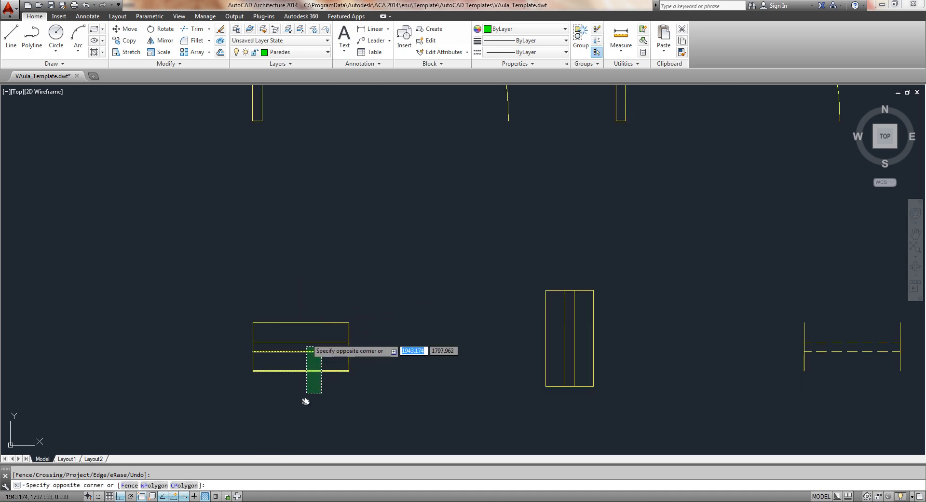
key("Escape")
left_click(341, 304)
left_click(381, 381)
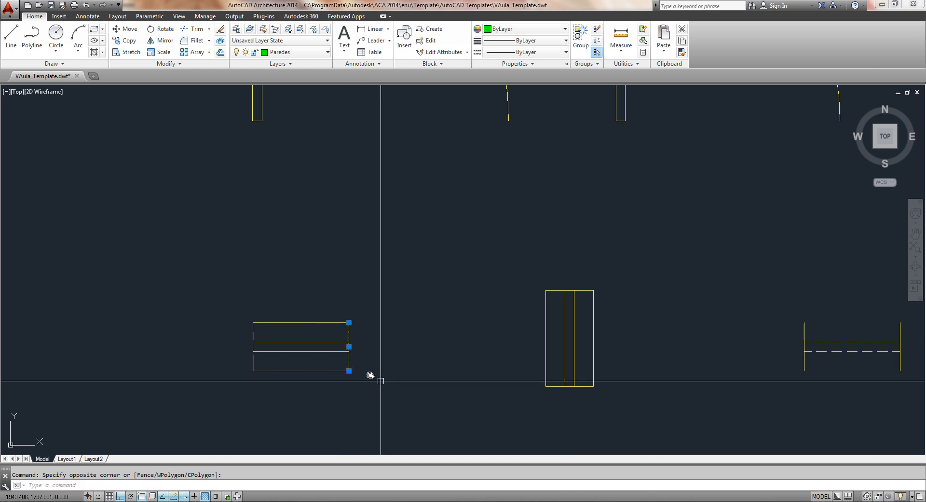
left_click(223, 296)
left_click(272, 414)
key("Escape")
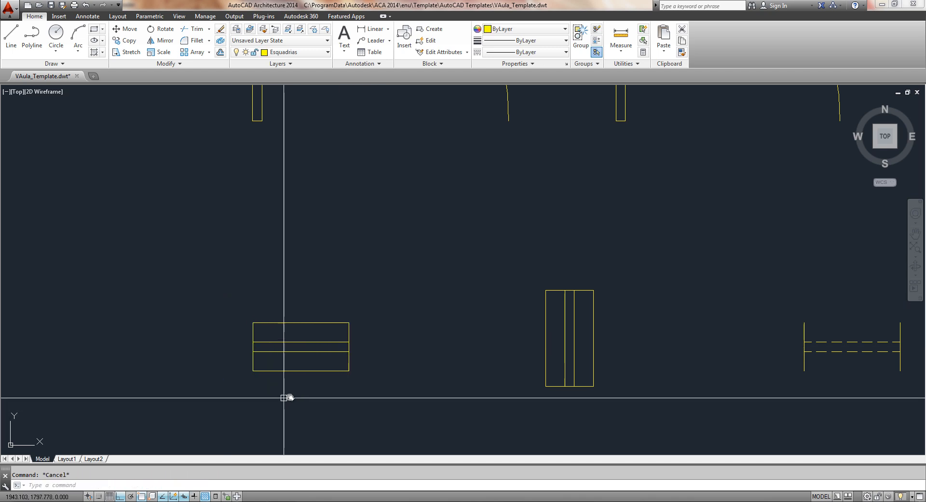
Copy the horizontal window symbol's four long lines from their lower-left corner to the left ends of the living room and bedroom window openings.
left_click(312, 407)
left_click(299, 289)
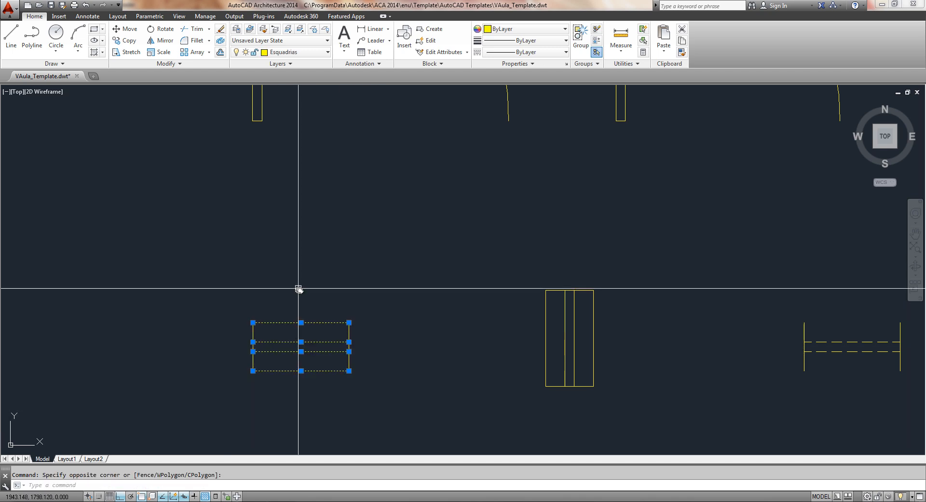
type("co")
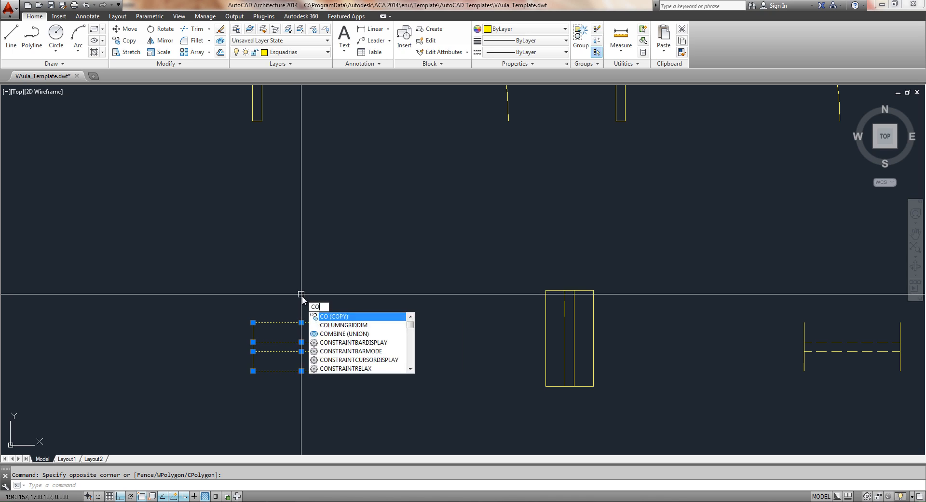
key("Return")
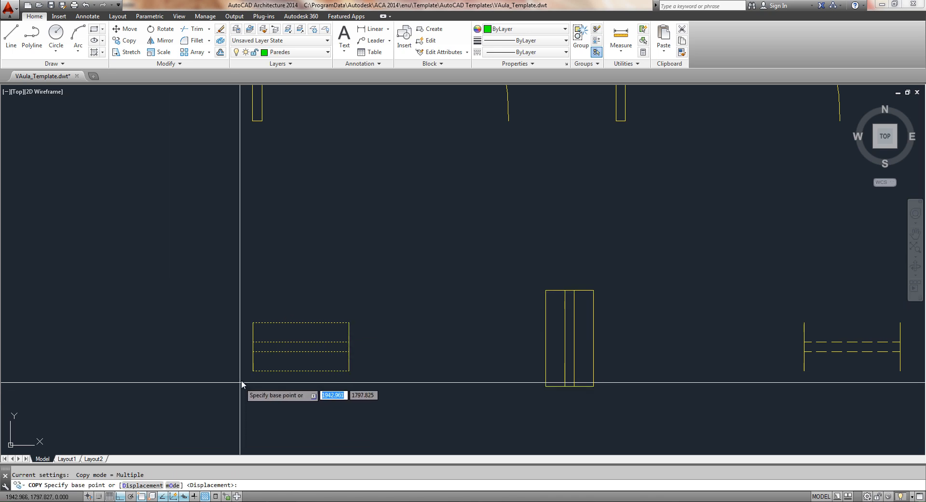
left_click(252, 371)
scroll(283, 378, "down", 5)
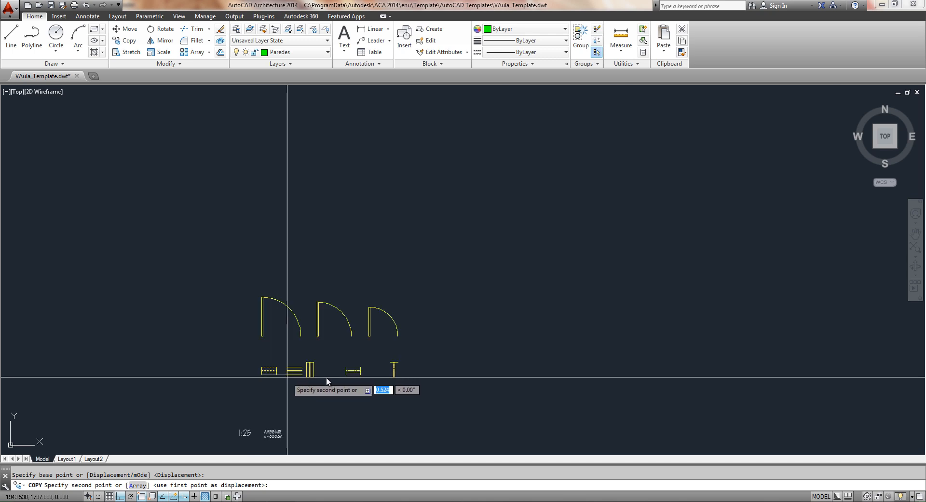
scroll(289, 340, "down", 5)
scroll(433, 342, "up", 10)
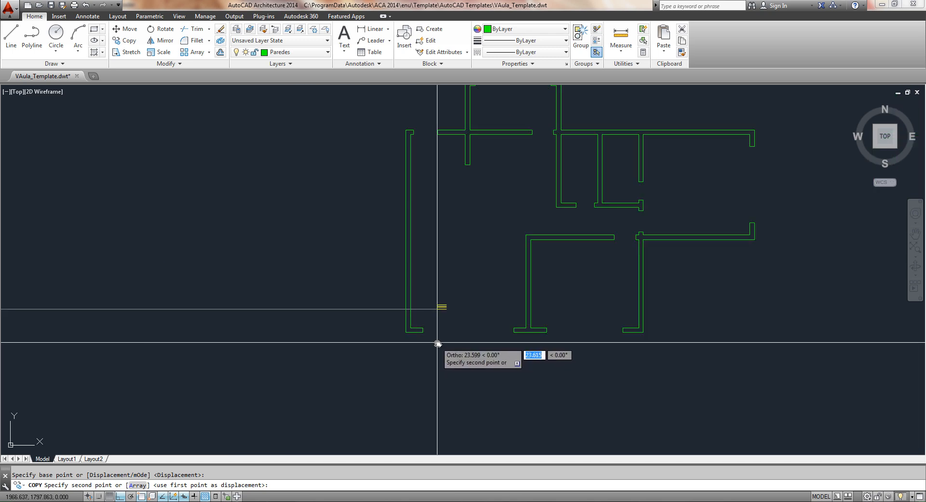
left_click(403, 302)
scroll(516, 347, "down", 5)
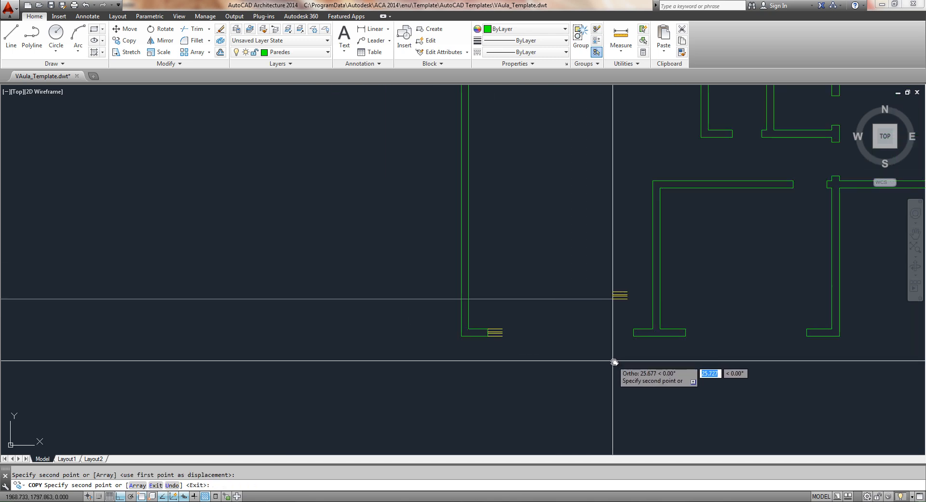
left_click(484, 333)
scroll(483, 309, "down", 5)
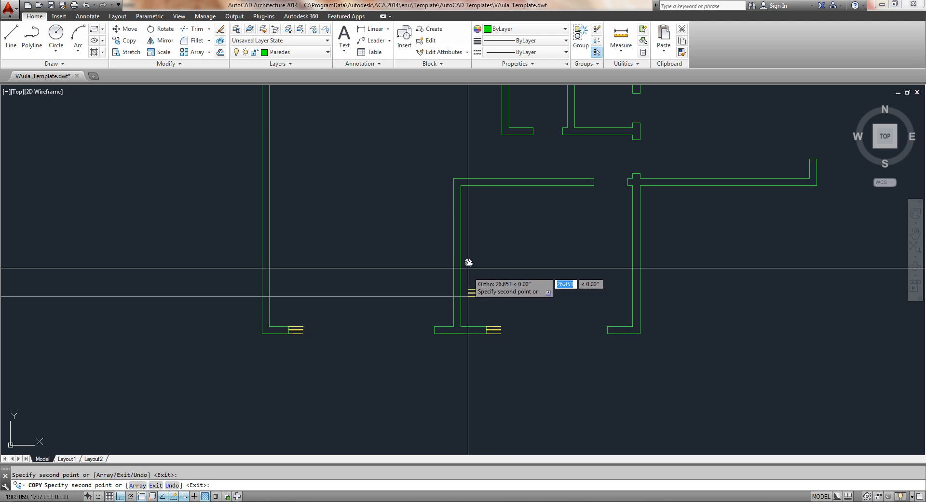
Place another copy of the horizontal window lines at the left end of the service room's window opening.
scroll(434, 269, "up", 9)
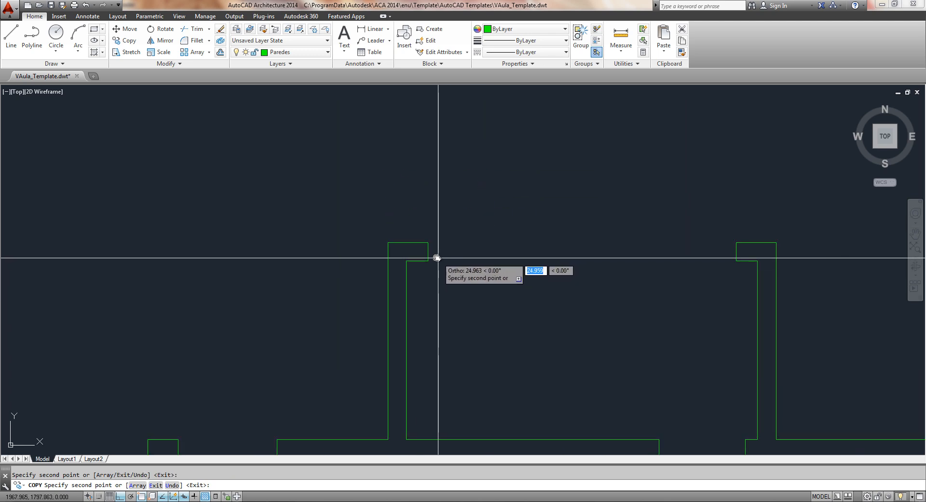
left_click(428, 261)
scroll(516, 337, "down", 7)
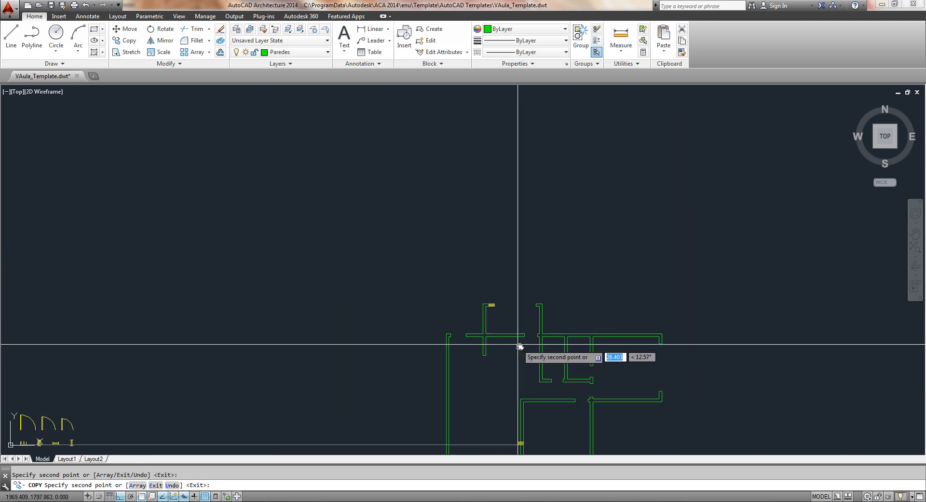
key("Escape")
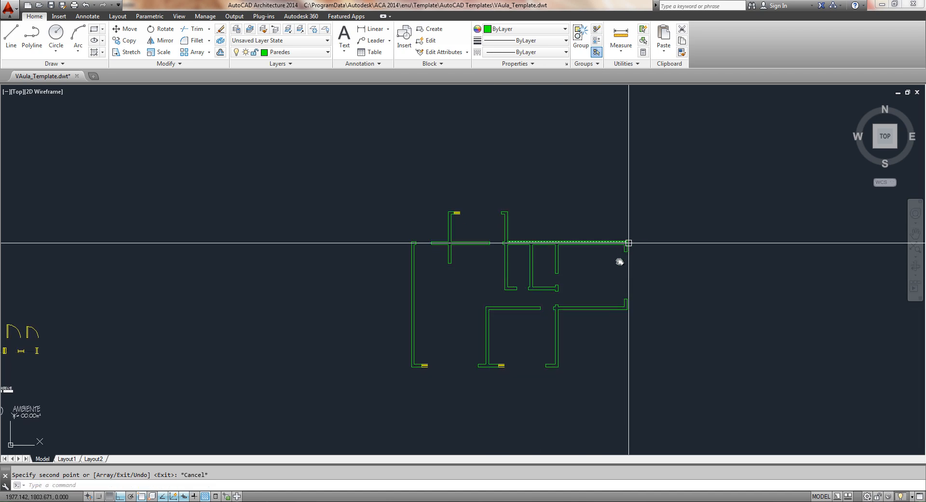
Copy the vertical window symbol's four long lines from their lower-left corner to the lower end of the master suite's window opening.
middle_click_drag(66, 347, 340, 318)
scroll(290, 318, "up", 8)
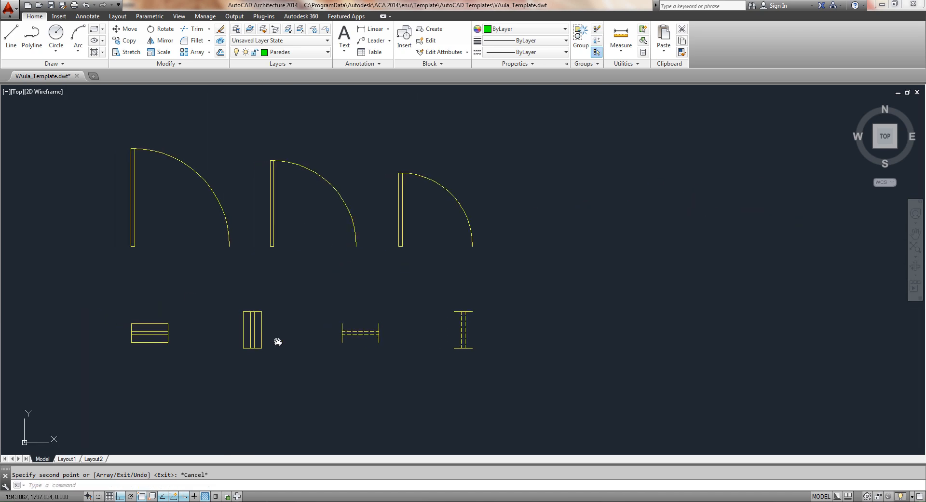
left_click(383, 329)
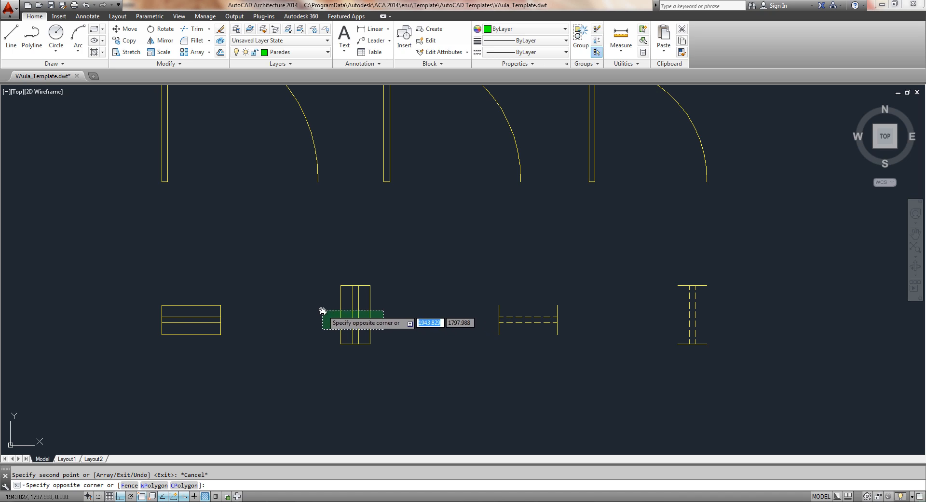
left_click(322, 310)
type("co")
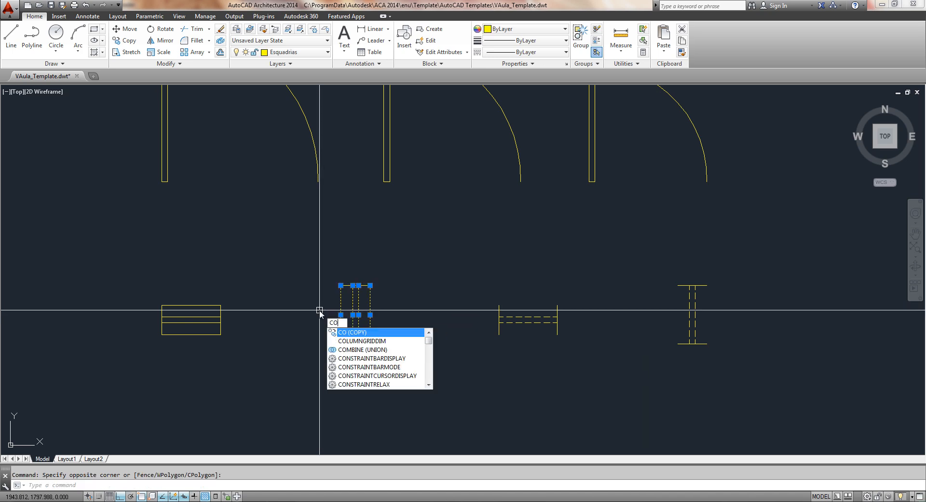
key("Return")
left_click(340, 344)
scroll(397, 368, "down", 8)
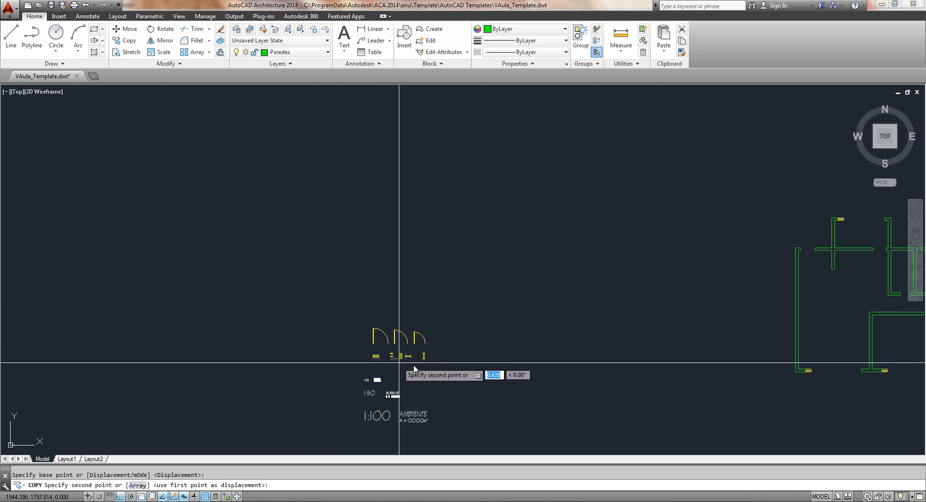
scroll(562, 379, "down", 4)
middle_click_drag(562, 379, 403, 368)
scroll(509, 338, "up", 2)
scroll(509, 338, "up", 5)
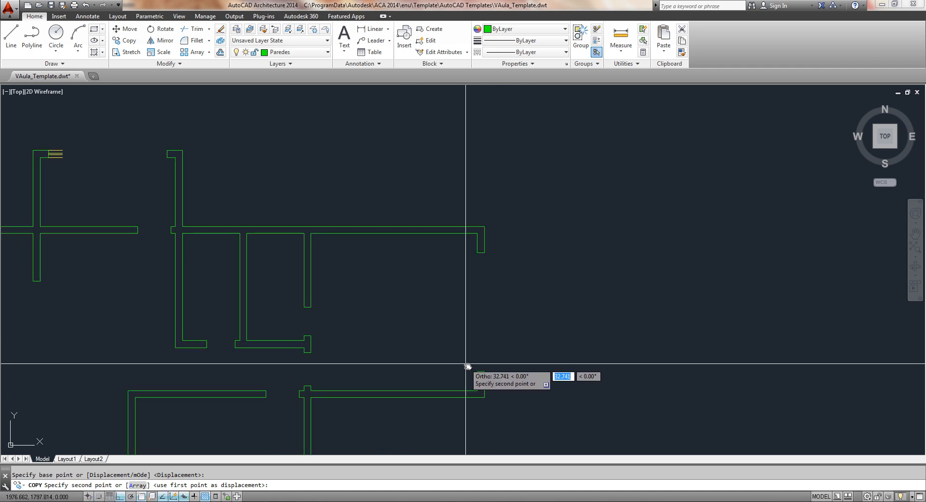
left_click(477, 371)
key("Escape")
Extend the copied window lines across the full living room, bedroom, master suite and service room openings.
middle_click_drag(397, 349, 483, 306)
scroll(472, 295, "down", 3)
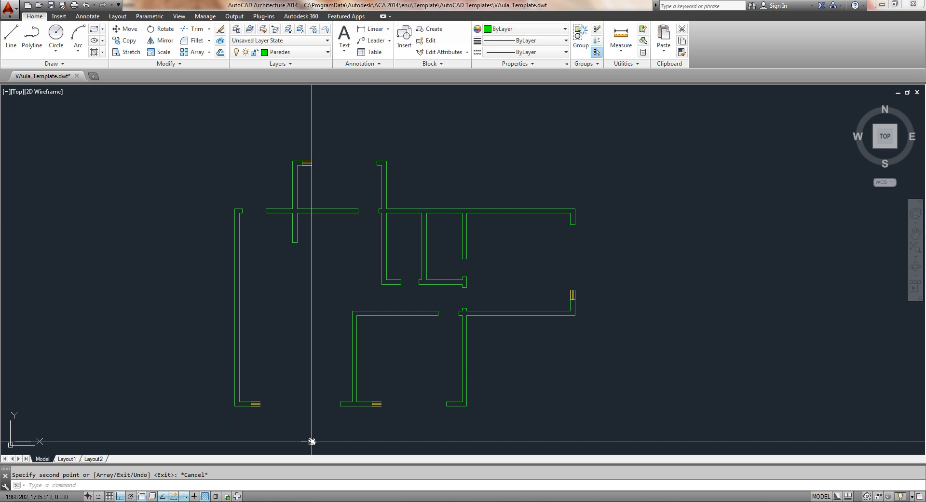
key("Return")
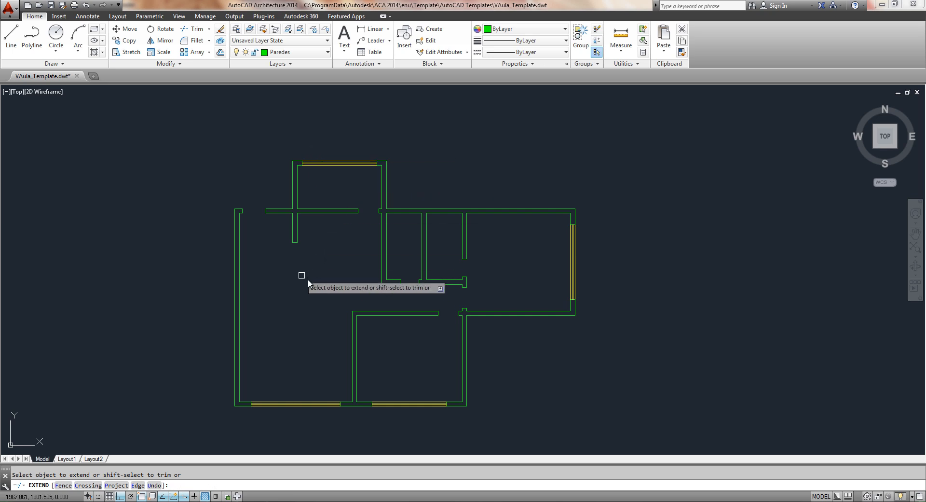
key("Escape")
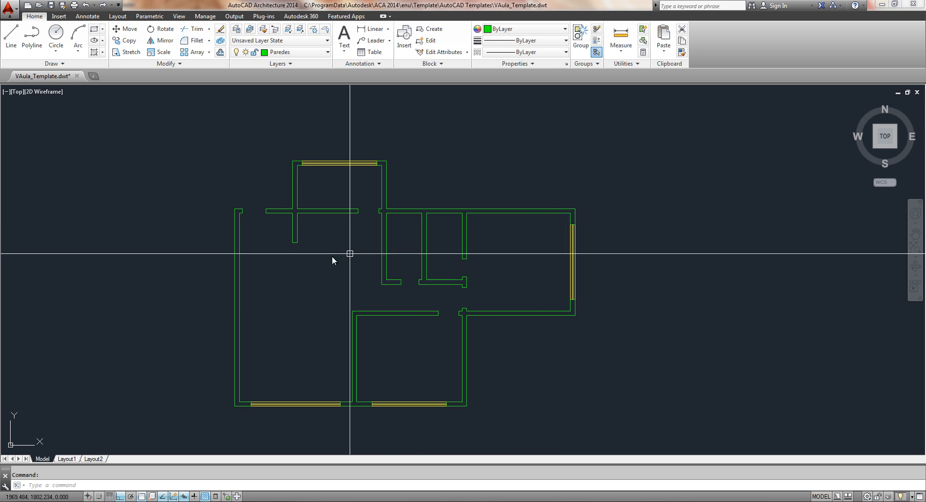
Make Esquadrias the current layer.
middle_click_drag(348, 252, 403, 236)
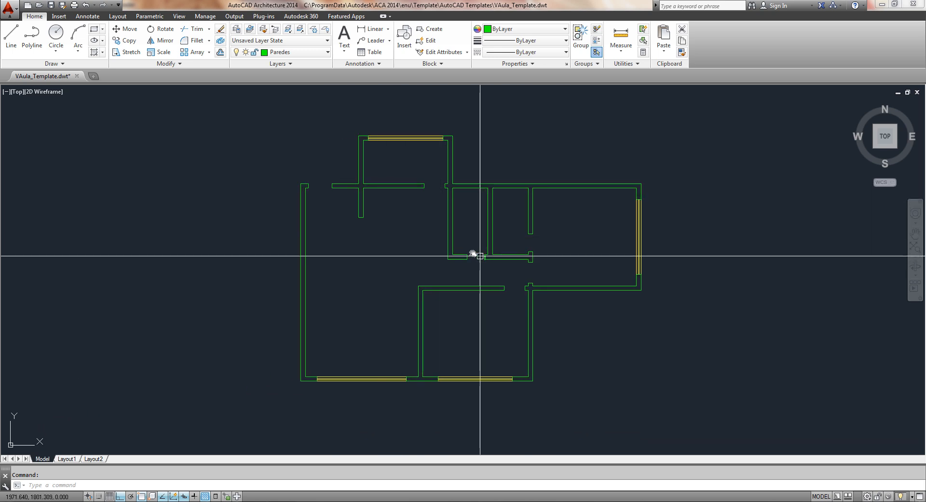
left_click(321, 53)
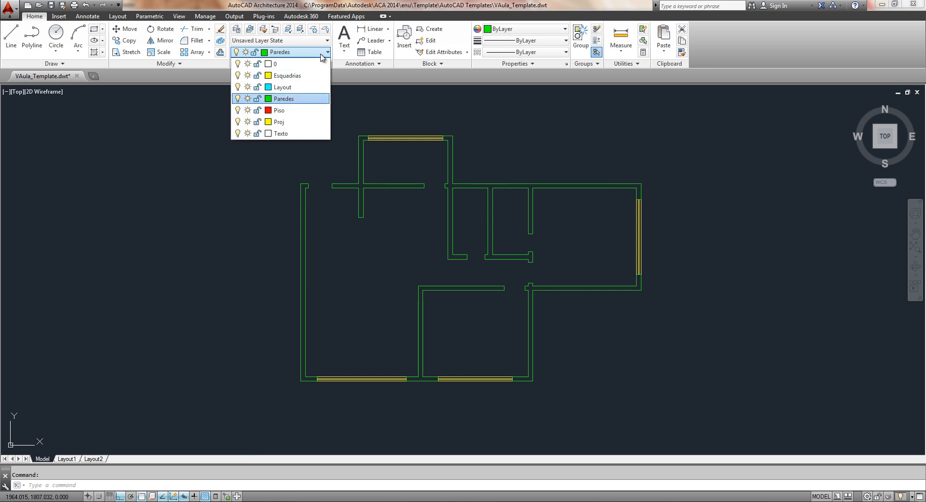
left_click(288, 75)
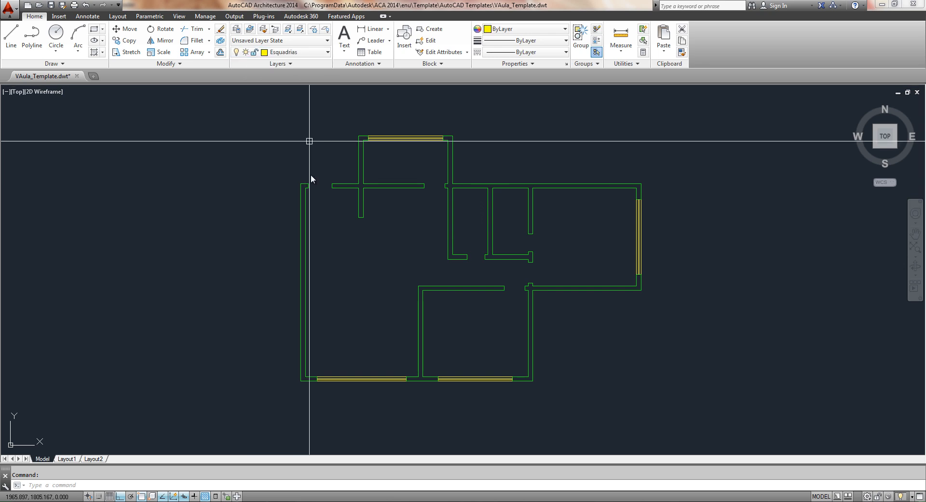
Insert the Porta 80 block at scale 1 on the inner left corner of the living room's entrance opening, rotated 180 degrees.
scroll(360, 246, "up", 3)
middle_click_drag(360, 244, 437, 300)
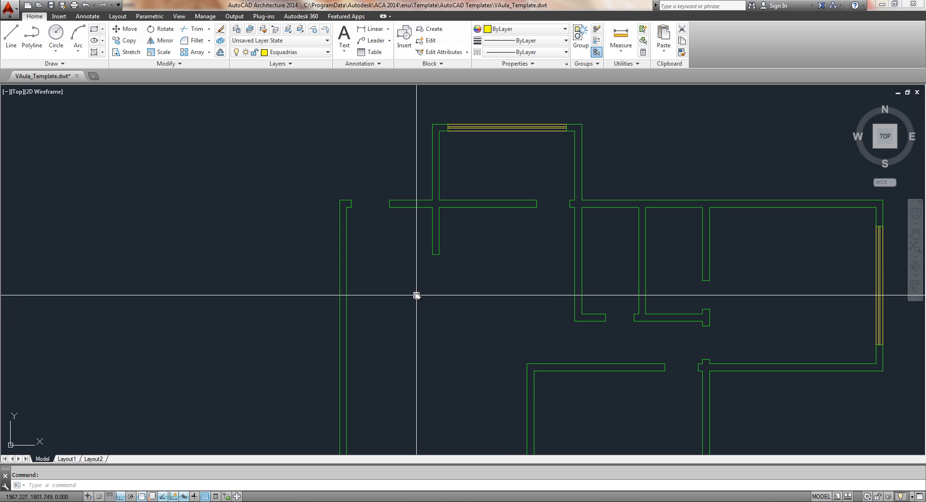
key("Return")
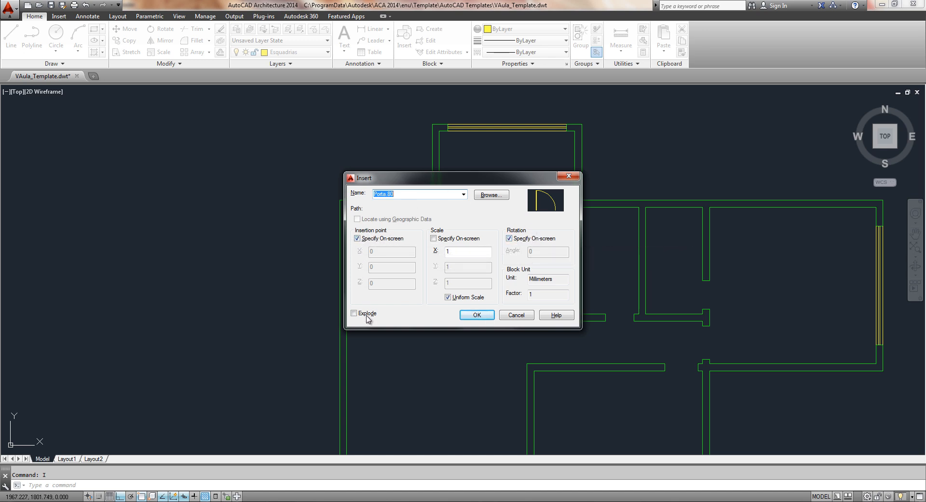
left_click(477, 315)
scroll(355, 207, "up", 7)
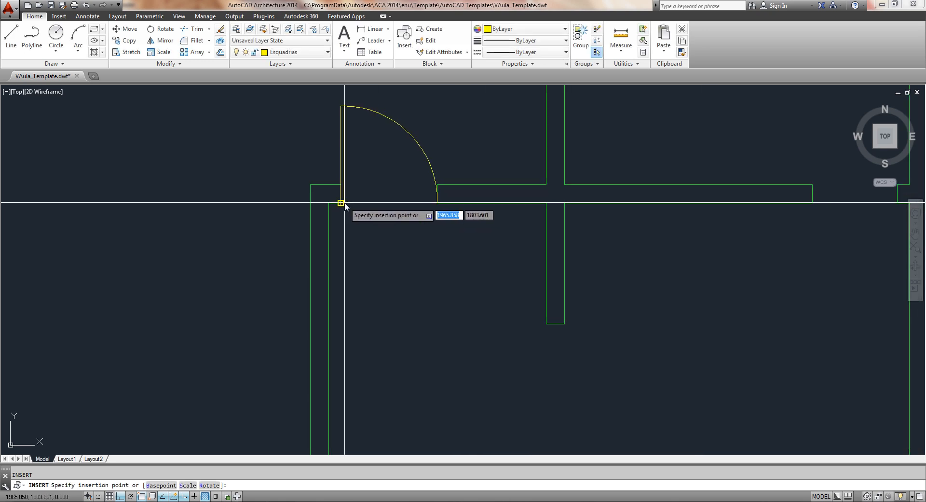
left_click(340, 204)
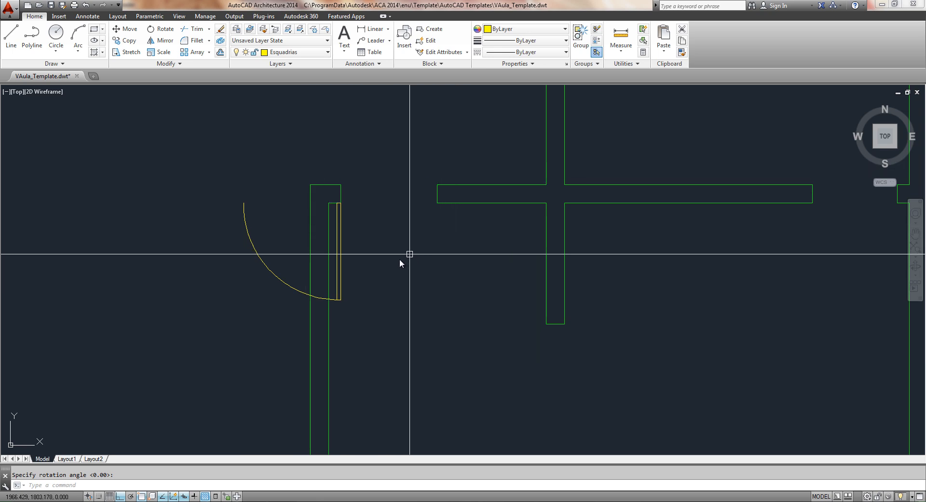
Mirror the entrance door about a vertical line through its hinge corner, erasing the source, so it swings across the opening.
left_click(363, 324)
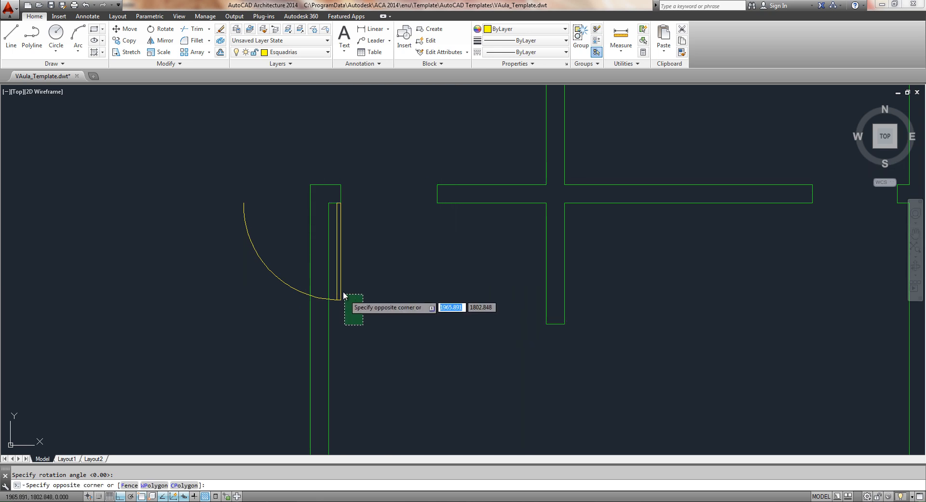
left_click(340, 287)
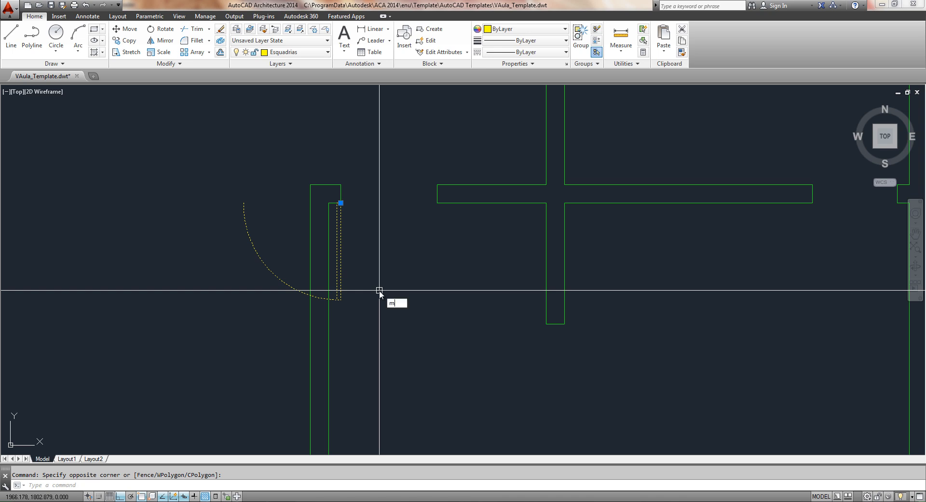
key("Return")
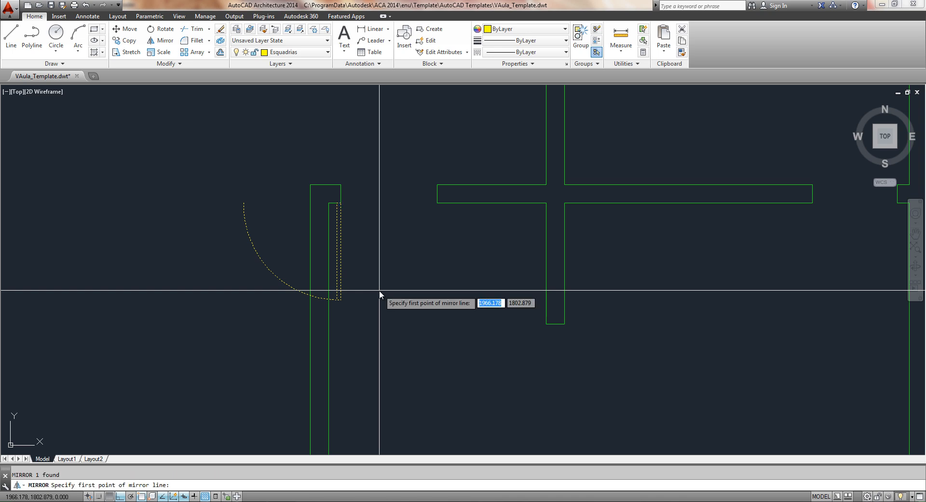
scroll(338, 201, "up", 4)
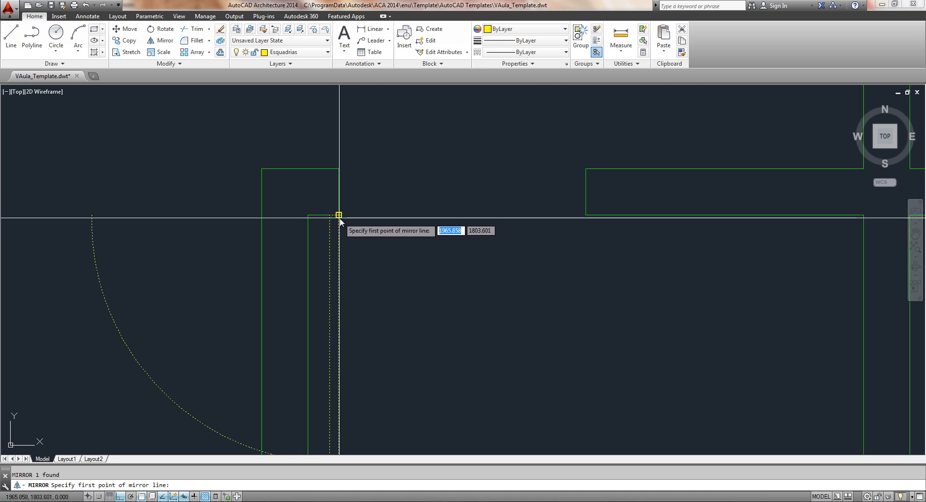
scroll(339, 216, "down", 4)
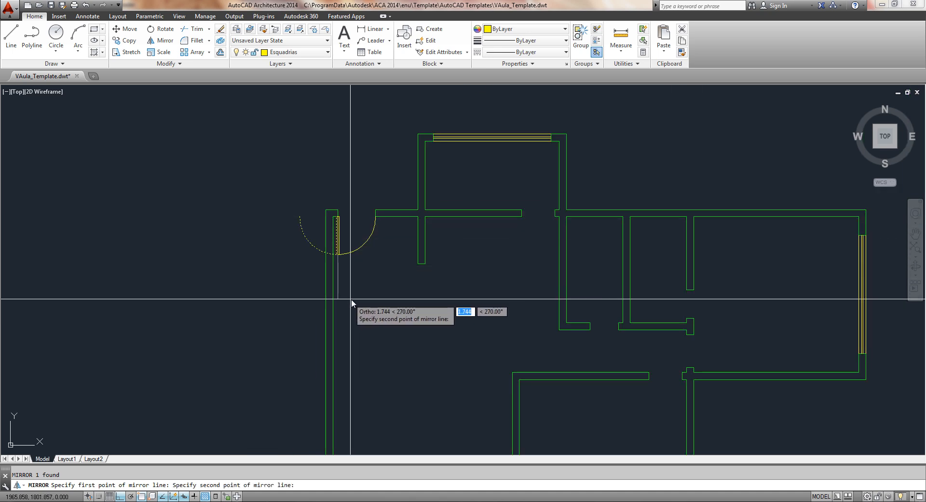
scroll(346, 283, "up", 2)
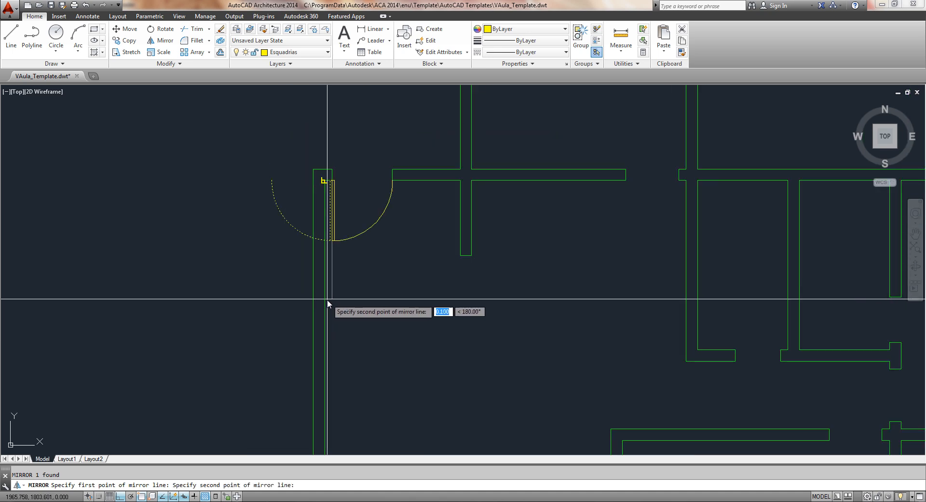
left_click(377, 293)
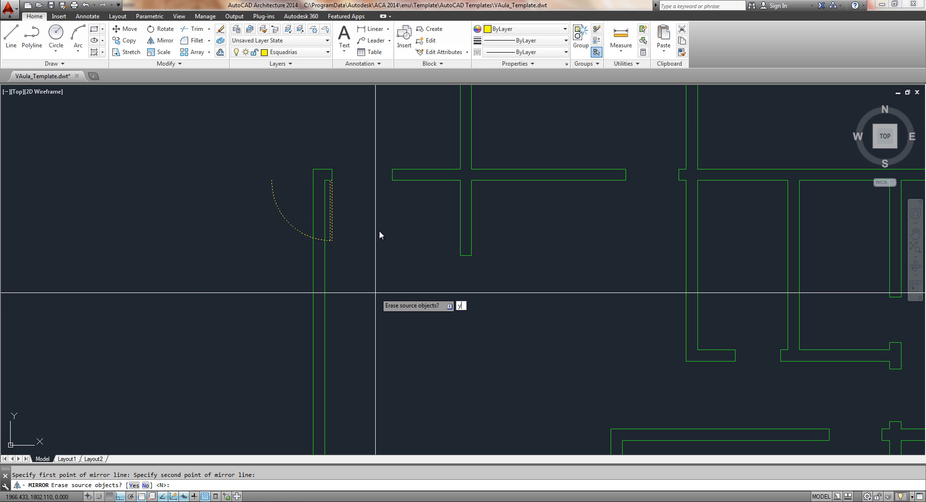
key("Return")
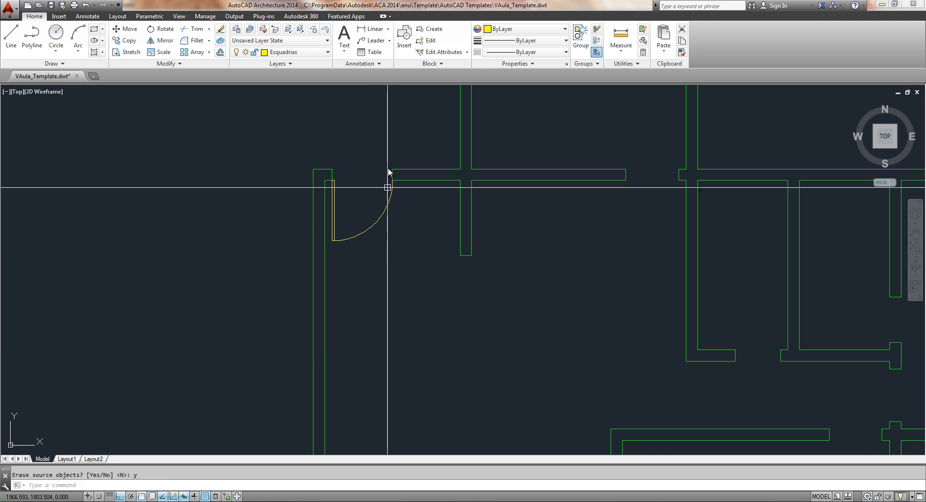
scroll(408, 232, "down", 4)
middle_click_drag(421, 299, 332, 298)
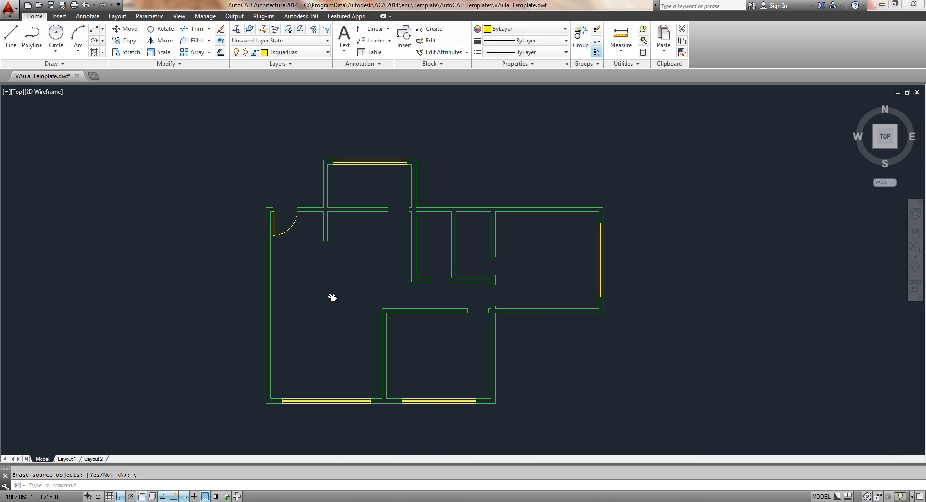
scroll(412, 178, "up", 4)
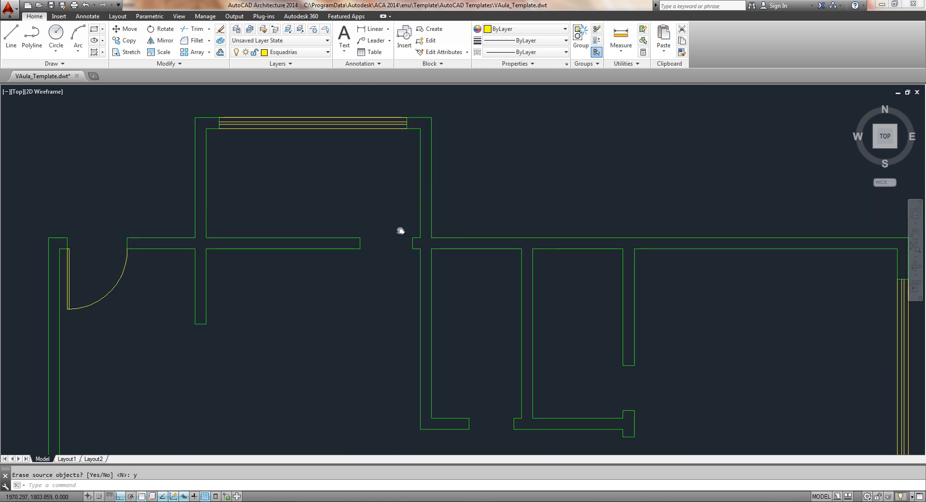
Insert the Porta 70 block at scale 1, unrotated, on the upper right corner of the service room's door opening.
scroll(399, 229, "down", 2)
scroll(393, 219, "up", 2)
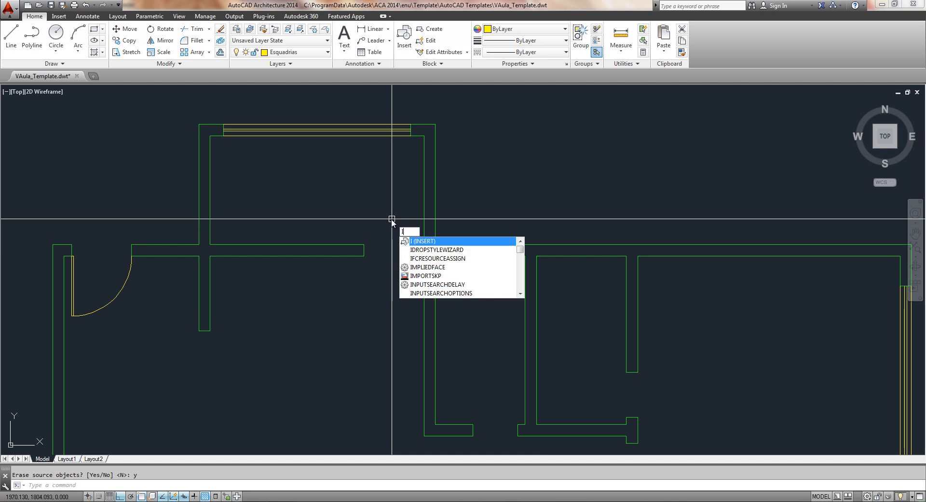
key("Return")
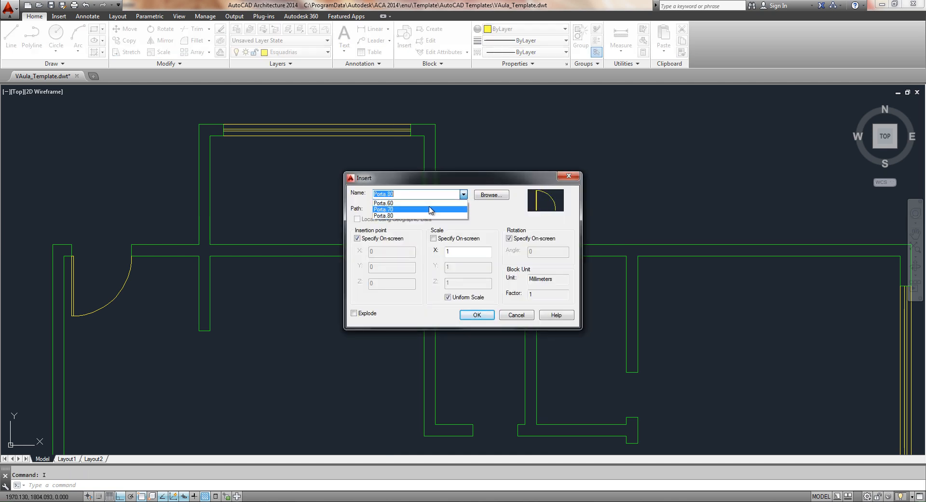
left_click(477, 315)
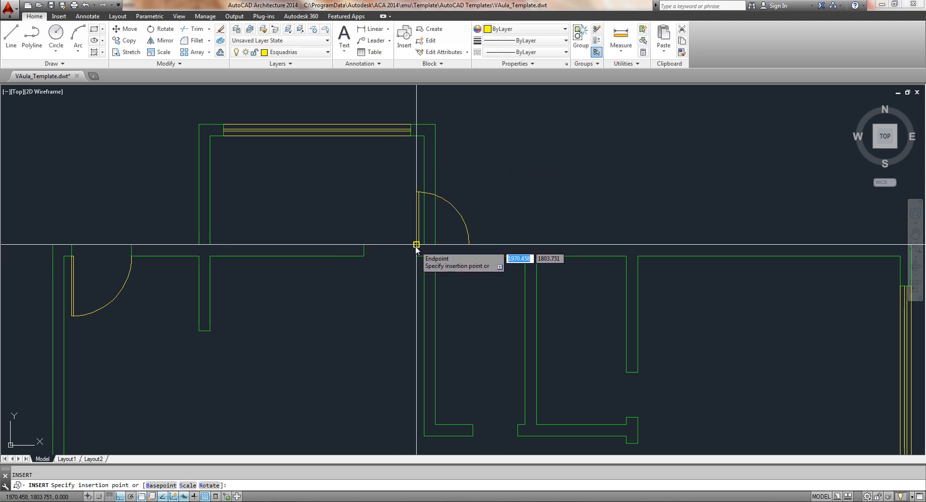
left_click(416, 244)
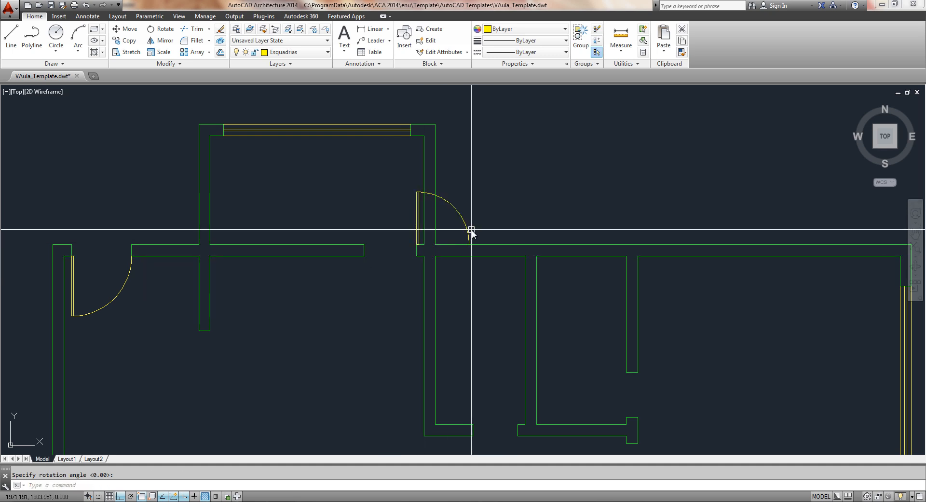
Mirror the service room door about a vertical line through its hinge corner, erasing the source, so it spans the opening.
left_click(472, 230)
left_click(466, 216)
type("mi")
key("Return")
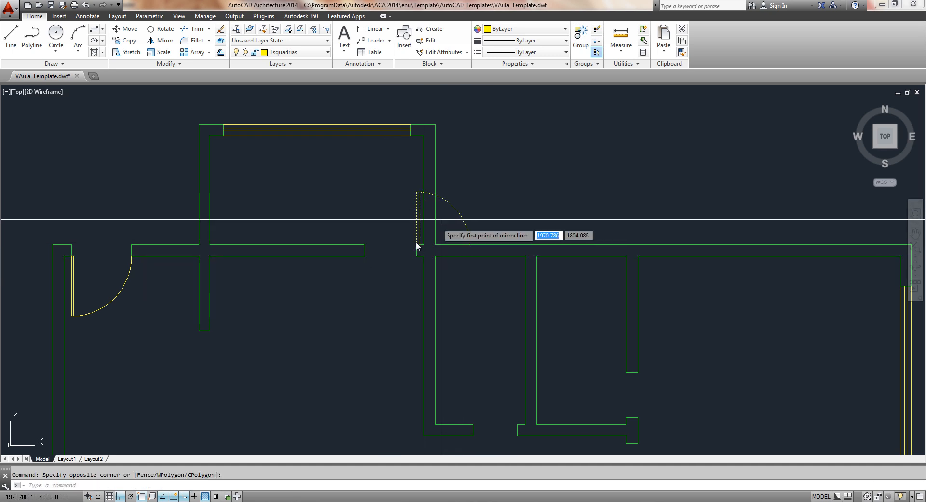
left_click(419, 245)
key("F8")
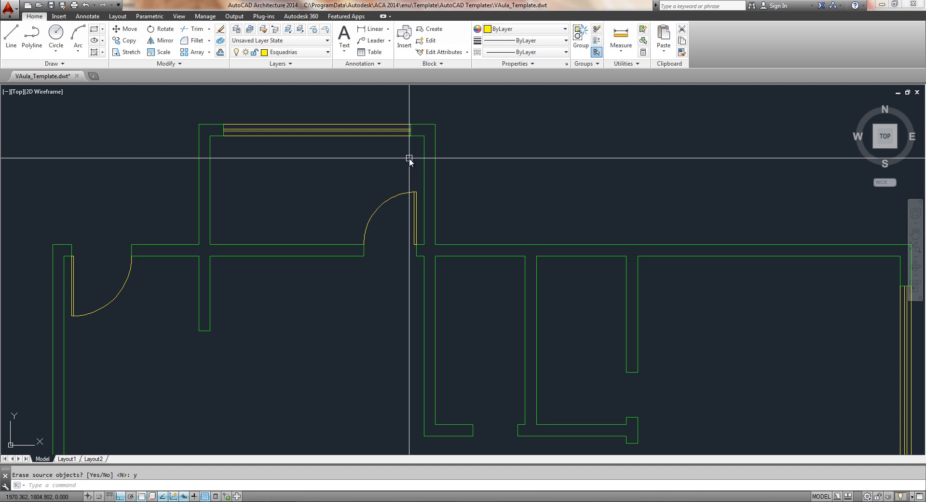
Copy the middle-sized door, Porta 70, from the template's block samples to free spots inside the bedroom and the master suite near their openings.
scroll(409, 157, "down", 5)
middle_click_drag(404, 275, 368, 201)
scroll(415, 256, "up", 5)
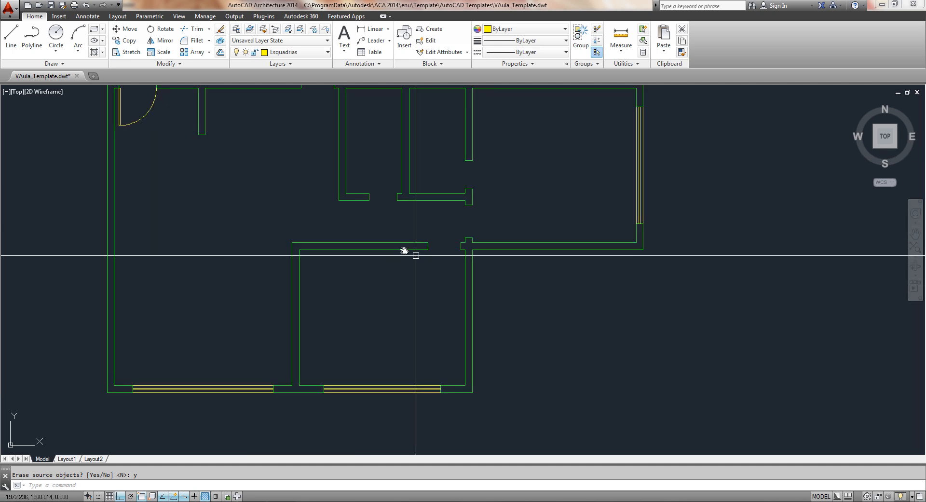
scroll(416, 255, "down", 3)
middle_click_drag(413, 265, 440, 268)
scroll(414, 232, "down", 3)
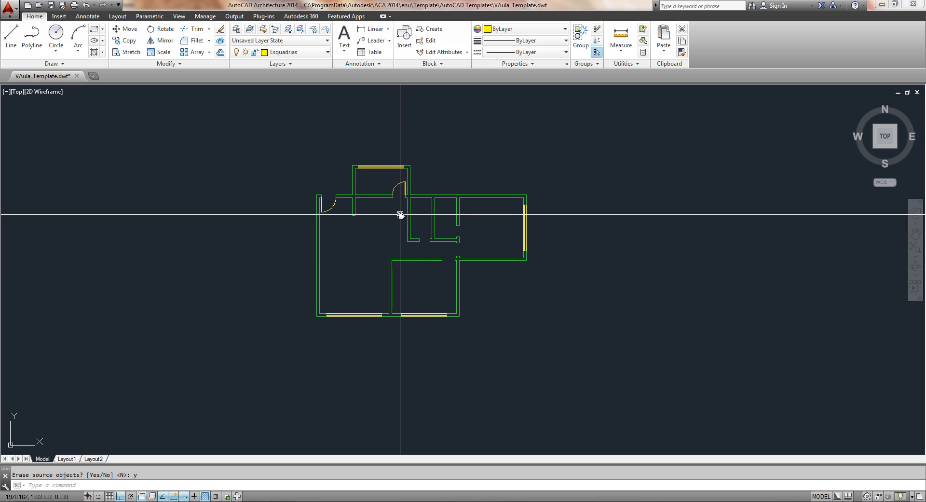
middle_click_drag(394, 216, 510, 200)
scroll(420, 224, "down", 3)
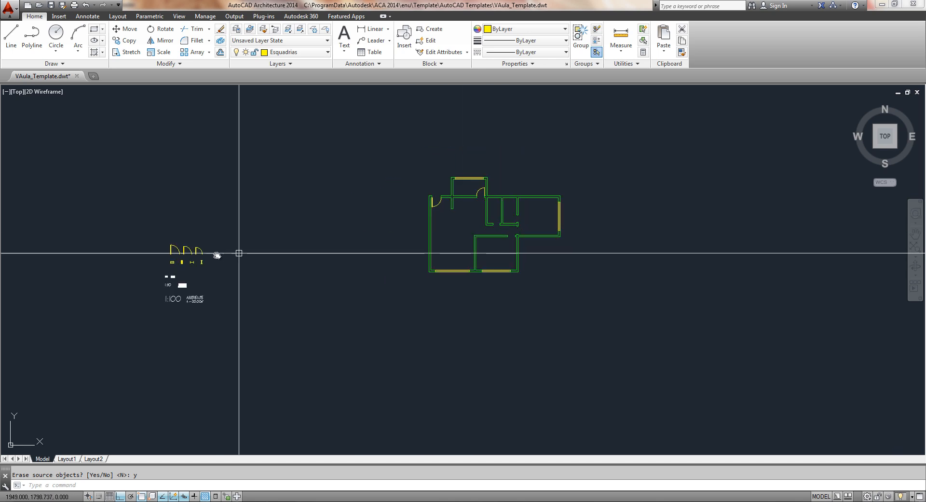
middle_click_drag(199, 256, 293, 244)
scroll(281, 244, "up", 3)
left_click(276, 235)
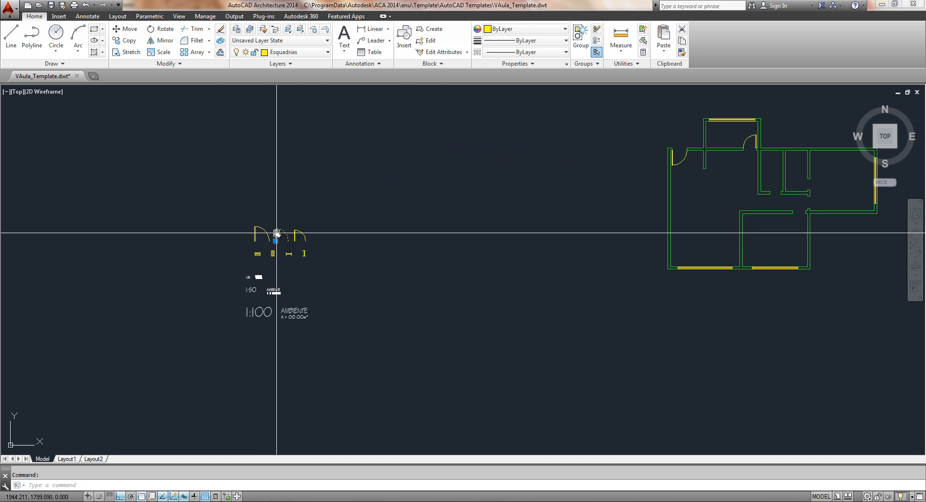
type("c")
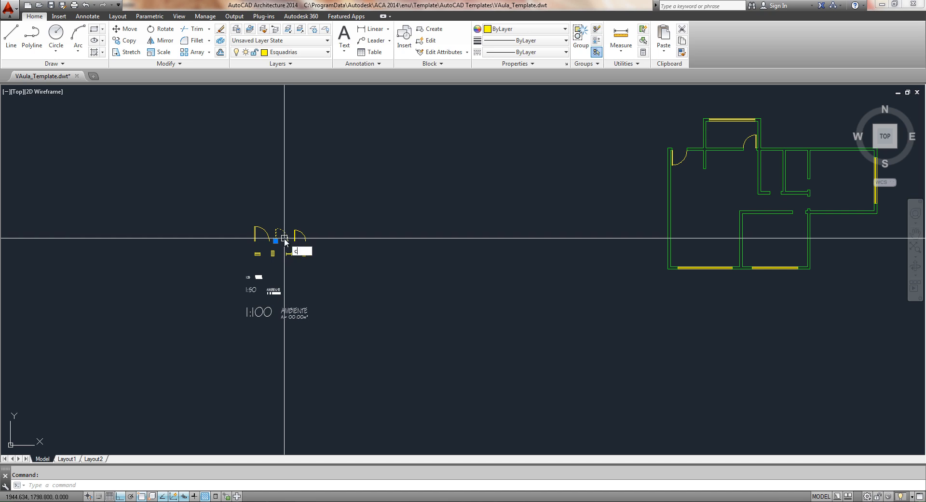
type("o")
key("Return")
left_click(277, 236)
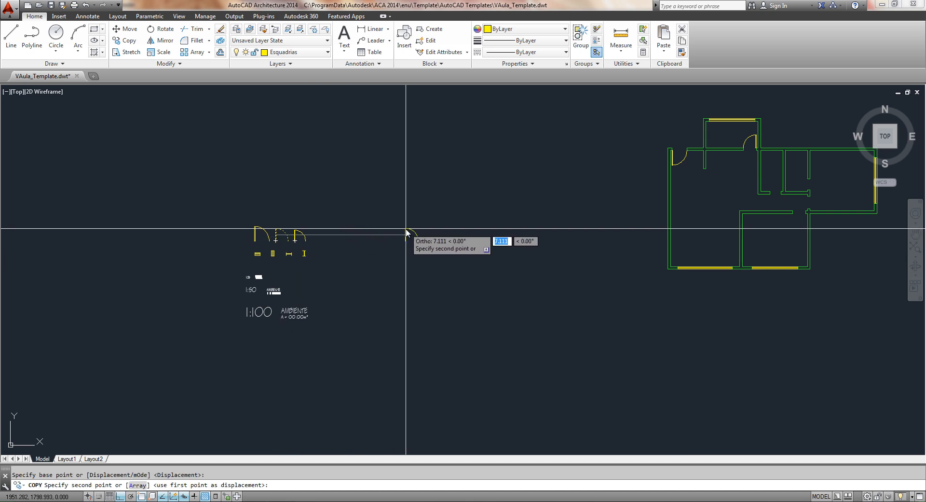
key("F8")
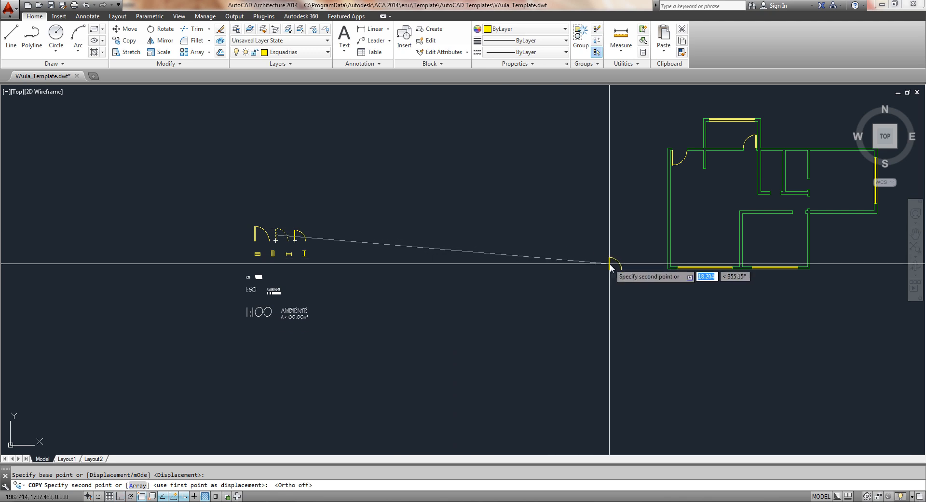
middle_click_drag(596, 274, 264, 330)
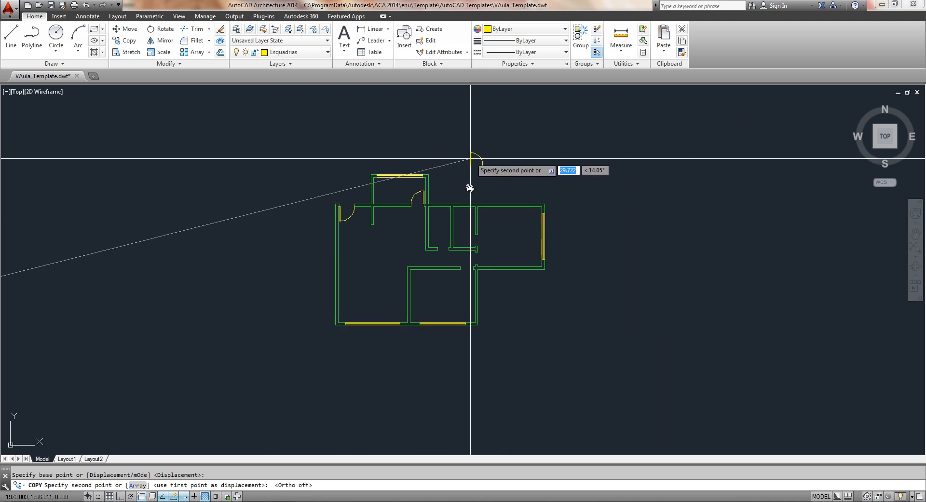
scroll(456, 279, "up", 5)
middle_click_drag(423, 293, 376, 304)
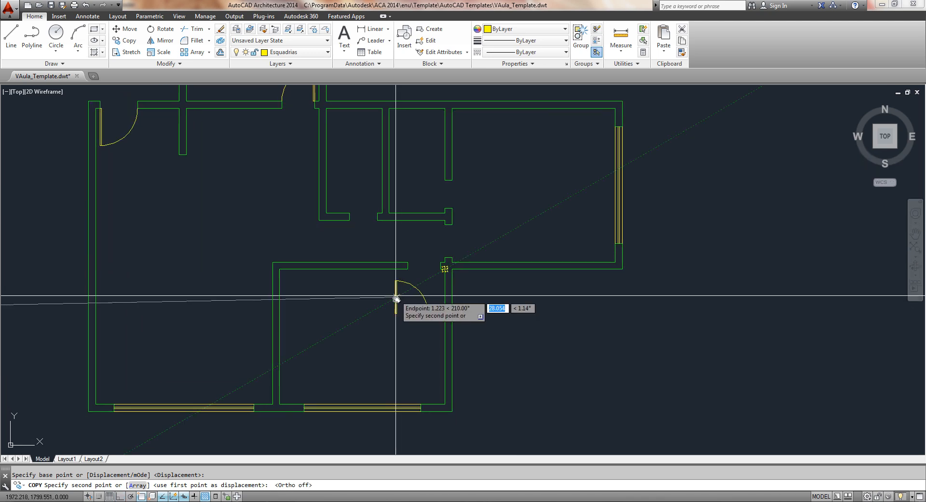
left_click(387, 303)
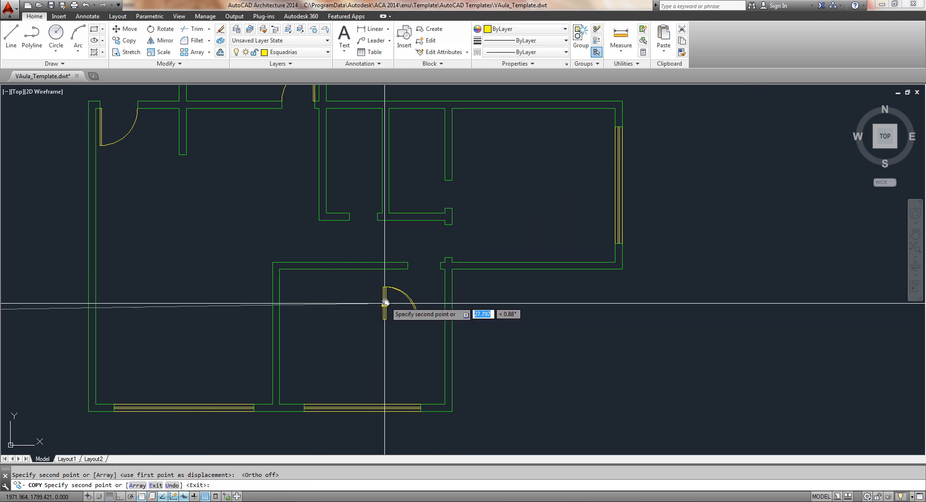
left_click(472, 234)
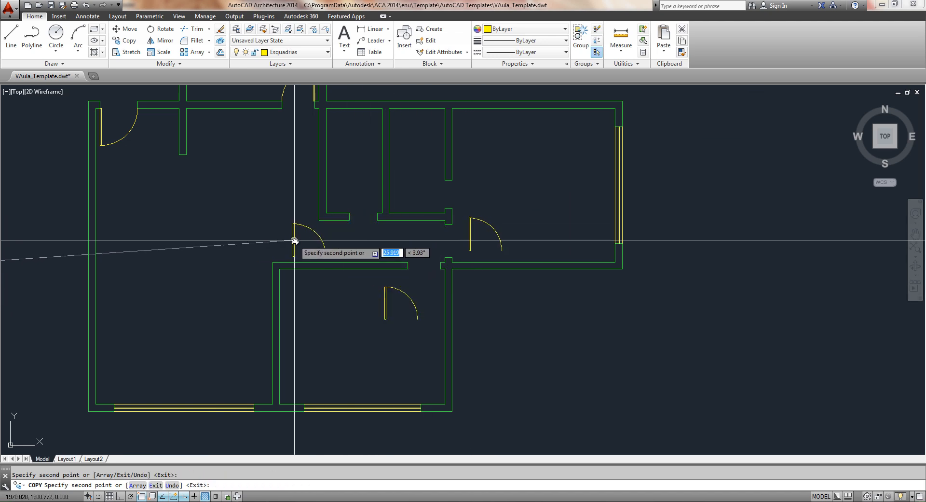
key("Escape")
Copy the smallest door, Porta 60, from the block samples into each of the two bathrooms beside their door openings.
scroll(249, 242, "down", 6)
middle_click_drag(271, 271, 614, 265)
scroll(356, 251, "up", 4)
left_click(296, 261)
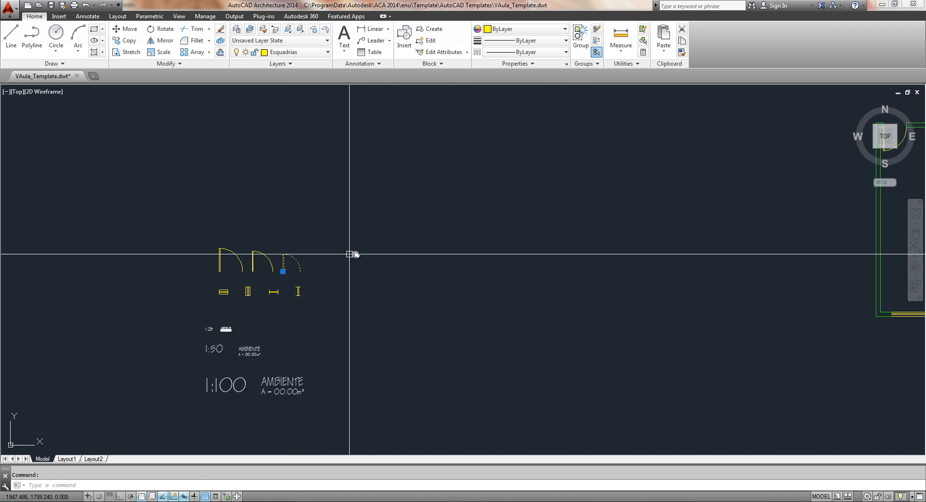
type("co")
key("space")
left_click(292, 267)
middle_click_drag(616, 257, 31, 310)
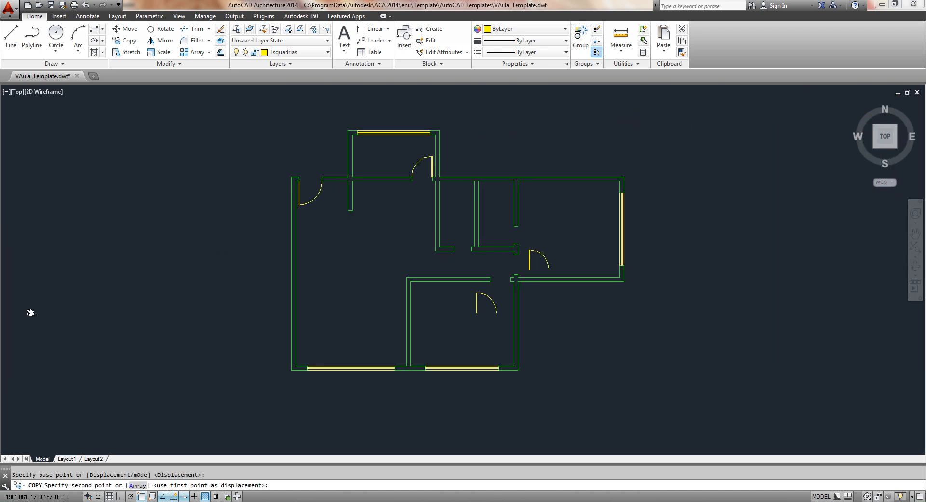
scroll(475, 216, "up", 4)
left_click(477, 217)
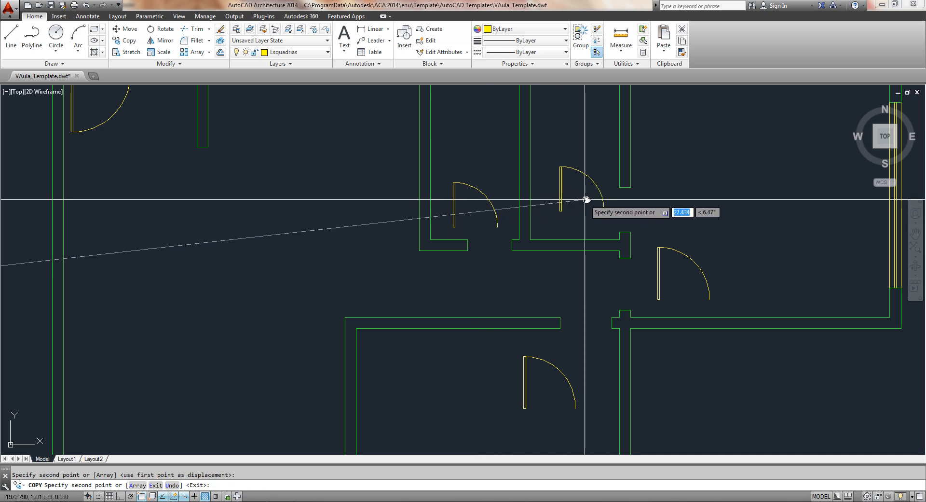
left_click(587, 205)
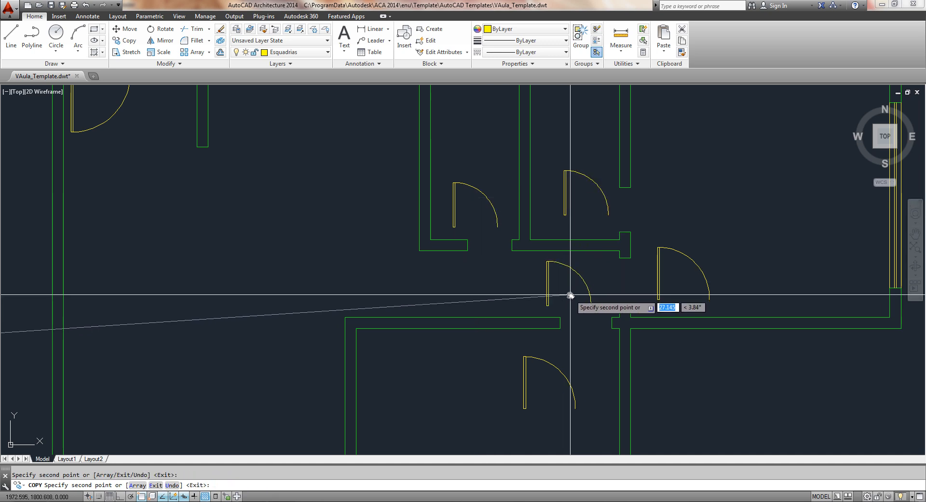
key("Escape")
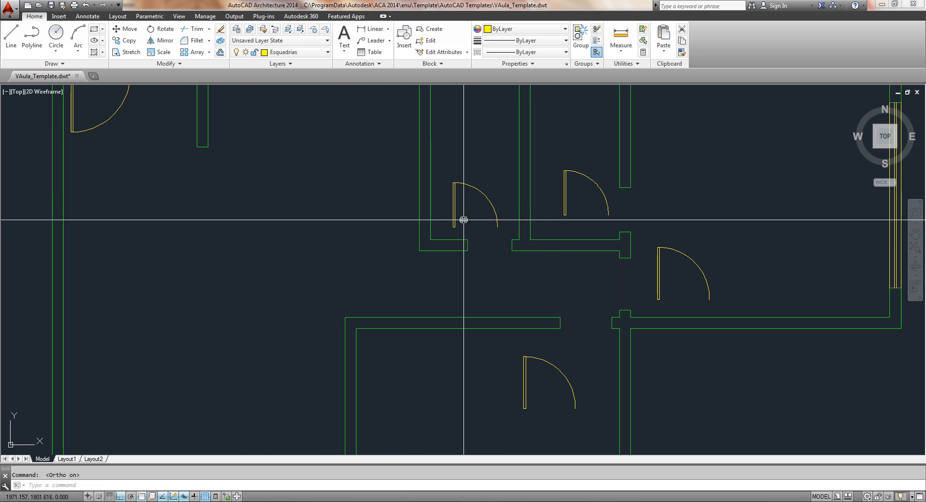
Rotate the bedroom's loose door copy by 180 degrees.
middle_click_drag(597, 289, 511, 202)
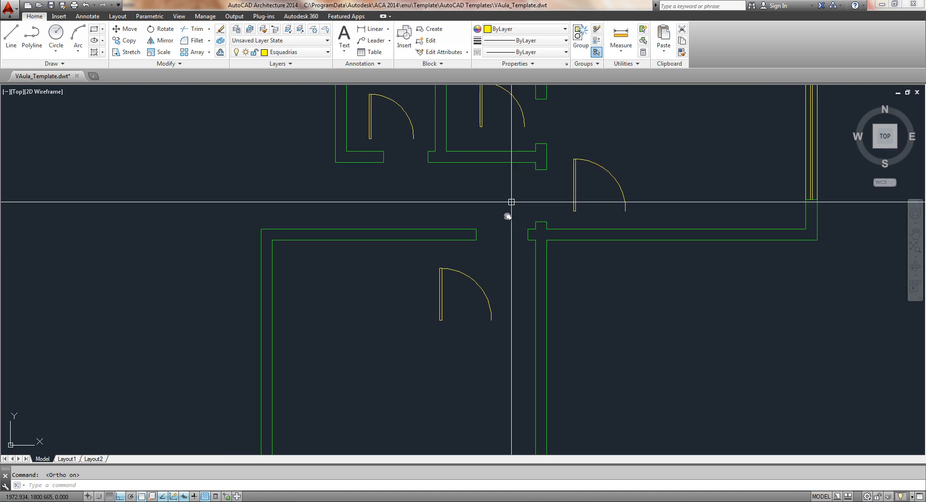
left_click(476, 318)
left_click(415, 295)
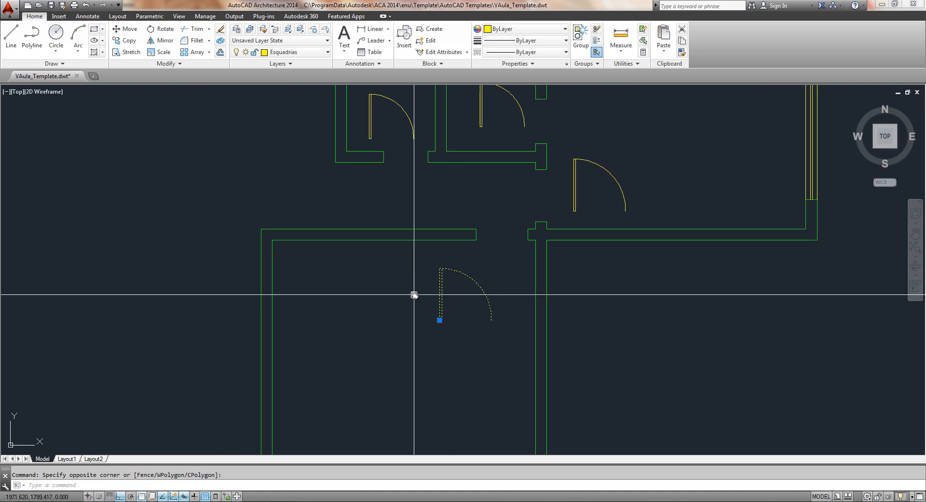
type("ro")
key("Return")
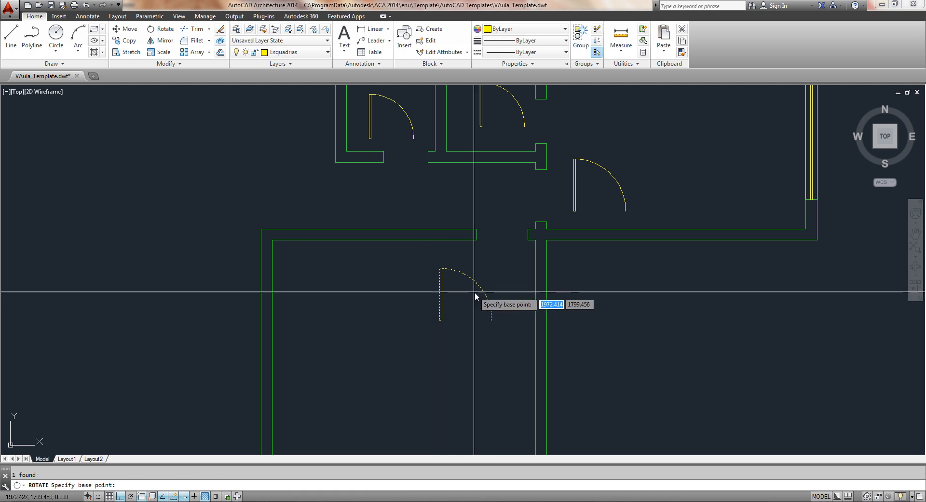
left_click(465, 302)
key("Escape")
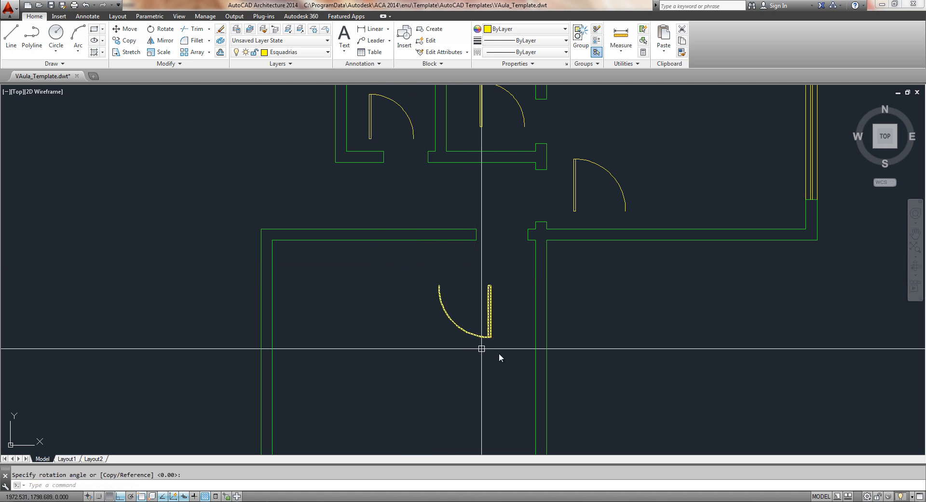
Move the bedroom door by its hinge corner onto the lower right corner of the bedroom's wall opening.
left_click(499, 352)
left_click(456, 316)
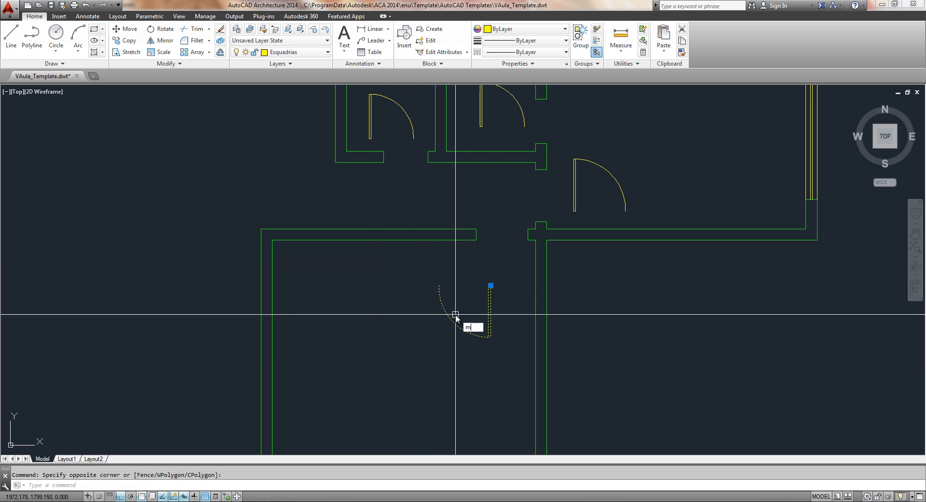
key("Return")
scroll(507, 279, "up", 6)
left_click(444, 306)
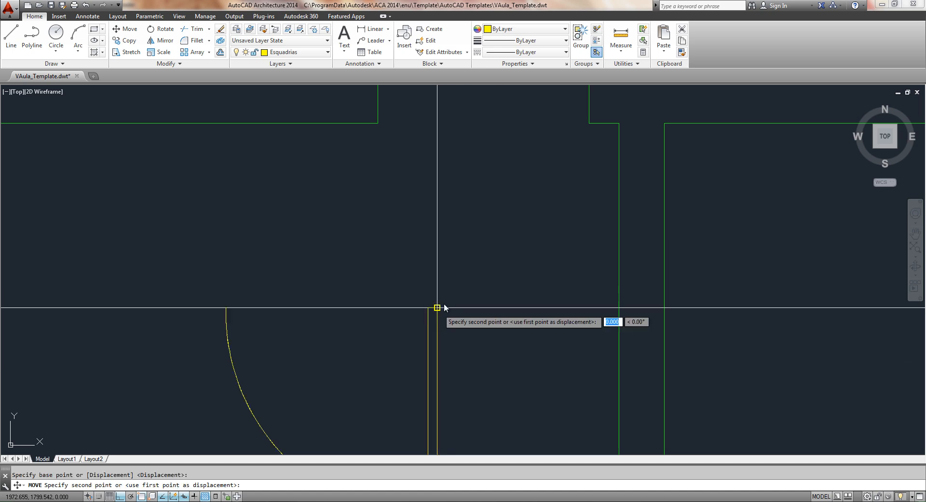
left_click(589, 124)
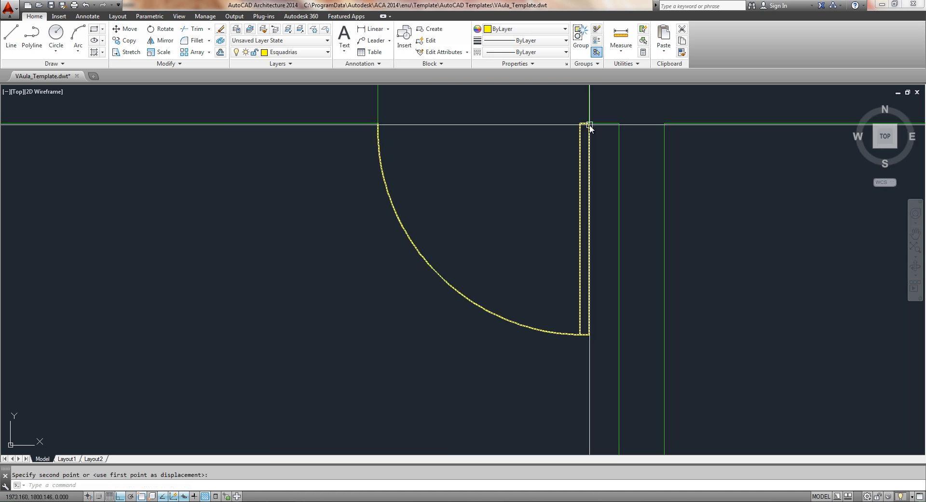
Rotate the master suite's loose door copy 90 degrees clockwise so its leaf lies horizontal.
scroll(489, 200, "down", 4)
middle_click_drag(565, 186, 419, 327)
left_click(513, 244)
left_click(452, 194)
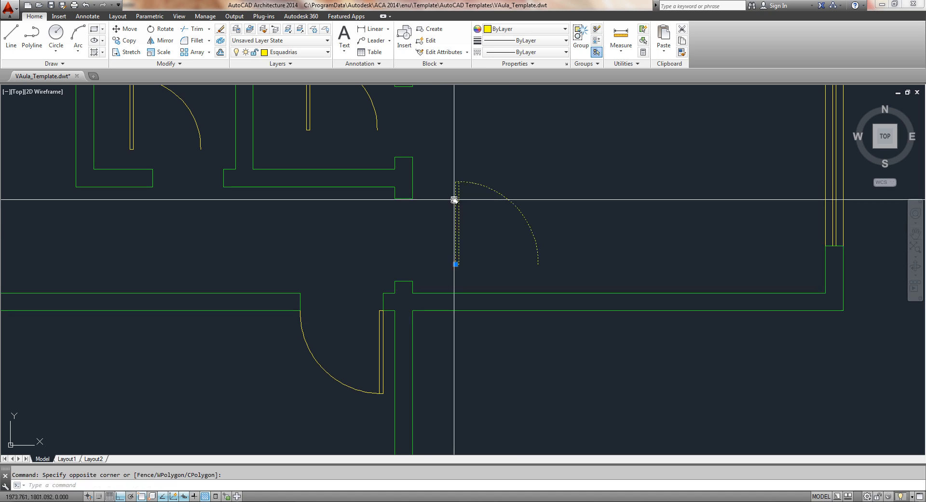
type("ro")
key("Return")
left_click(483, 222)
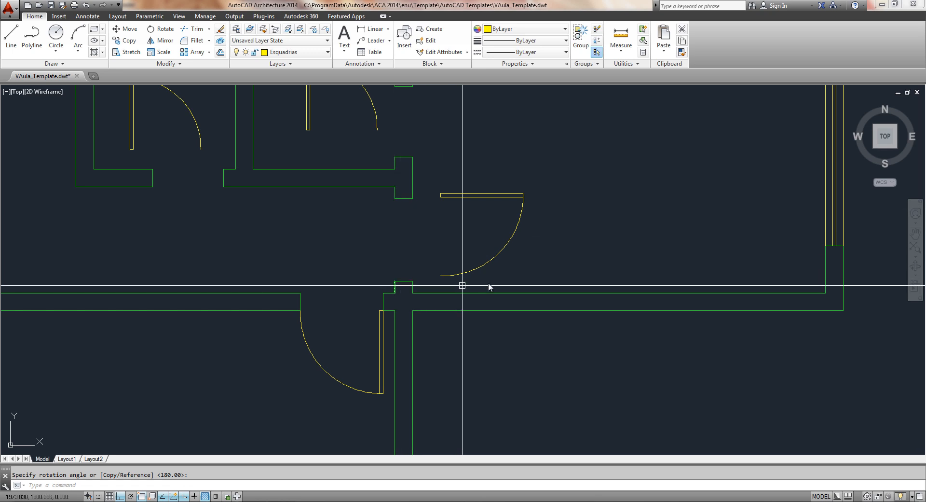
Mirror the master suite's loose door copy about a horizontal axis, erasing the source, so its leaf lies along the lower side.
left_click(531, 255)
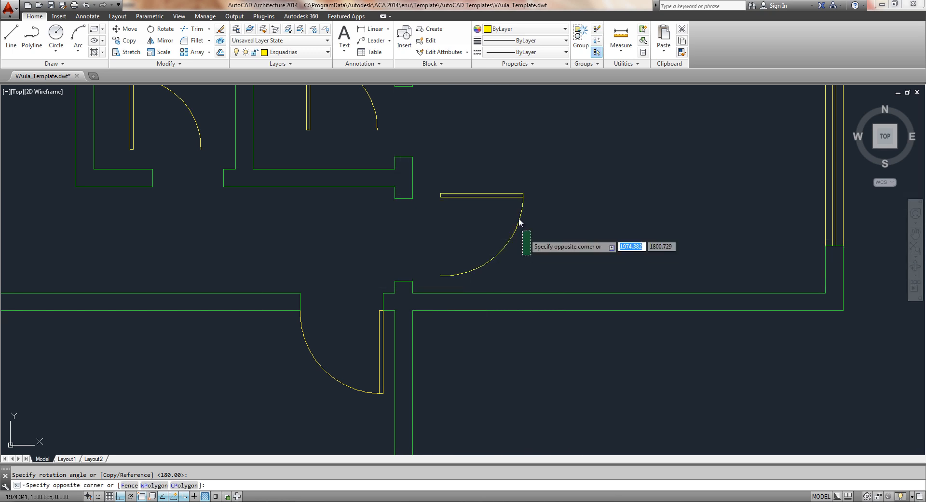
left_click(509, 177)
type("m")
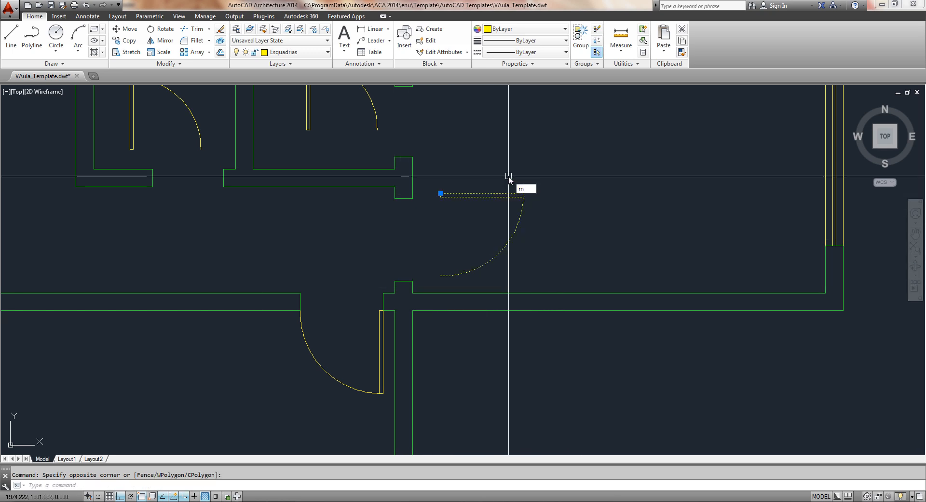
type("i")
key("Return")
left_click(438, 233)
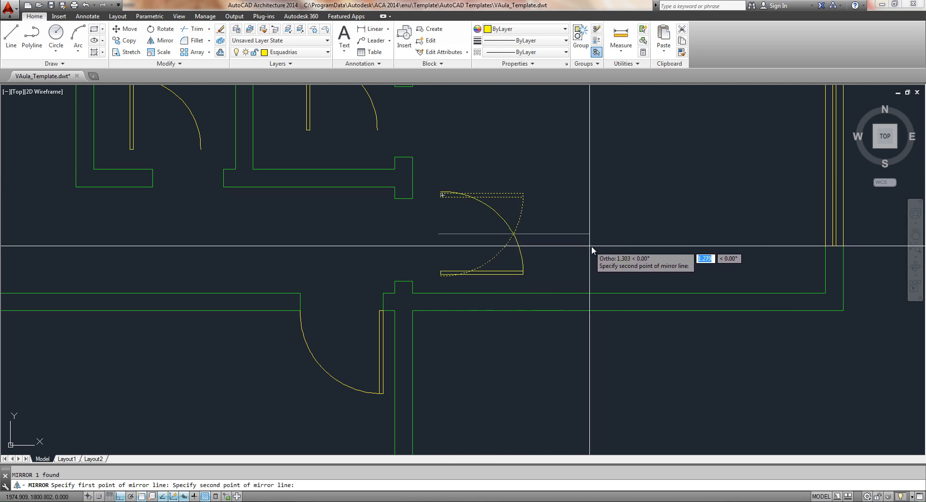
left_click(604, 243)
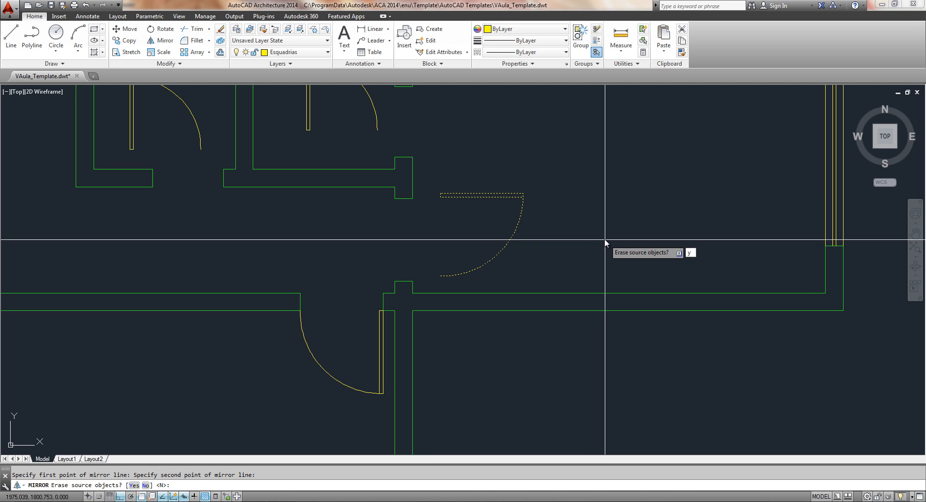
key("Return")
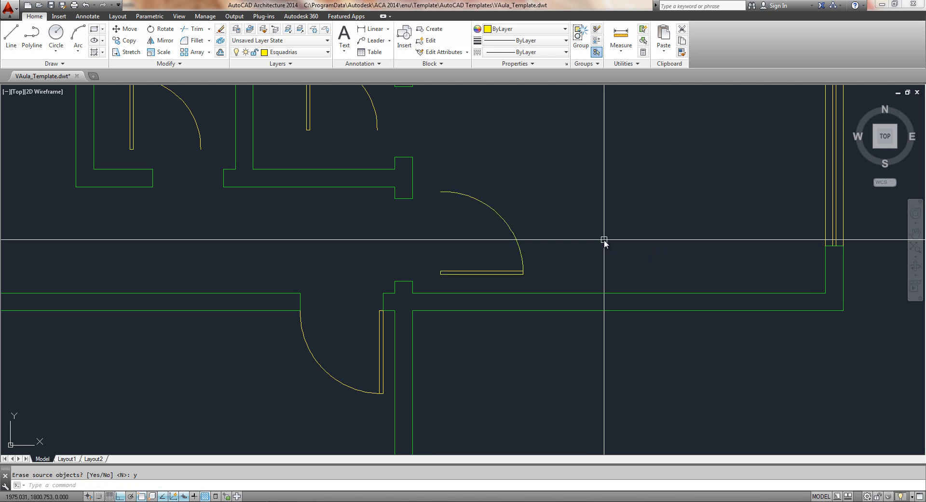
Move the master suite door by its hinge corner onto the lower right corner of the suite's wall opening.
left_click(540, 267)
left_click(507, 234)
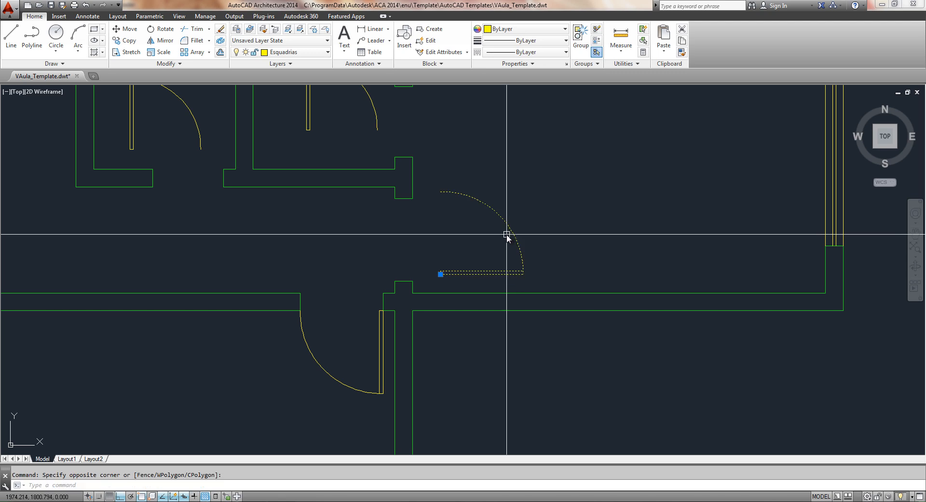
type("m")
key("Return")
scroll(456, 265, "up", 6)
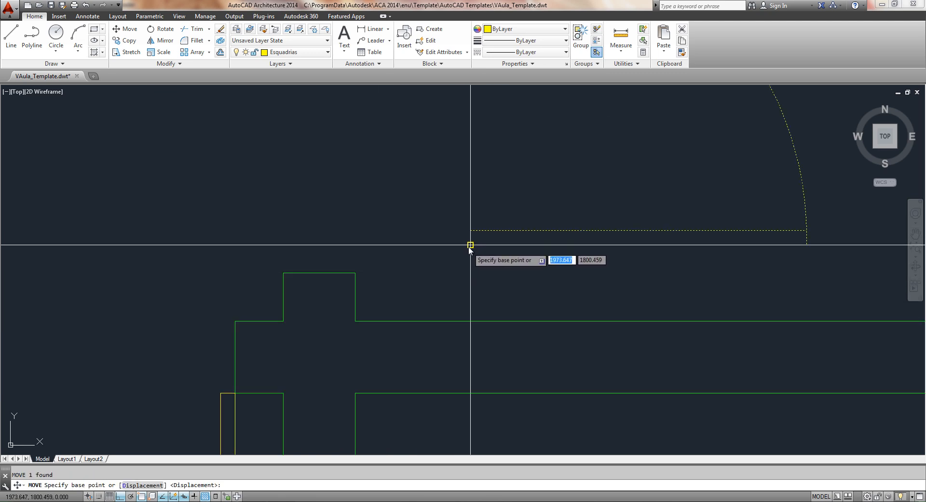
scroll(470, 244, "down", 5)
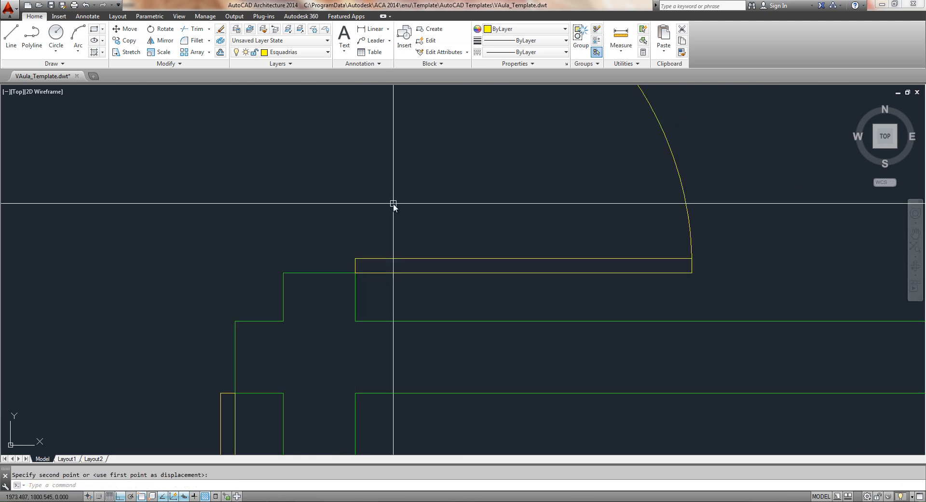
left_click(377, 216)
Rotate the loose door copy in the right-hand bathroom 90 degrees counterclockwise so its leaf lies horizontal.
middle_click_drag(344, 208, 432, 393)
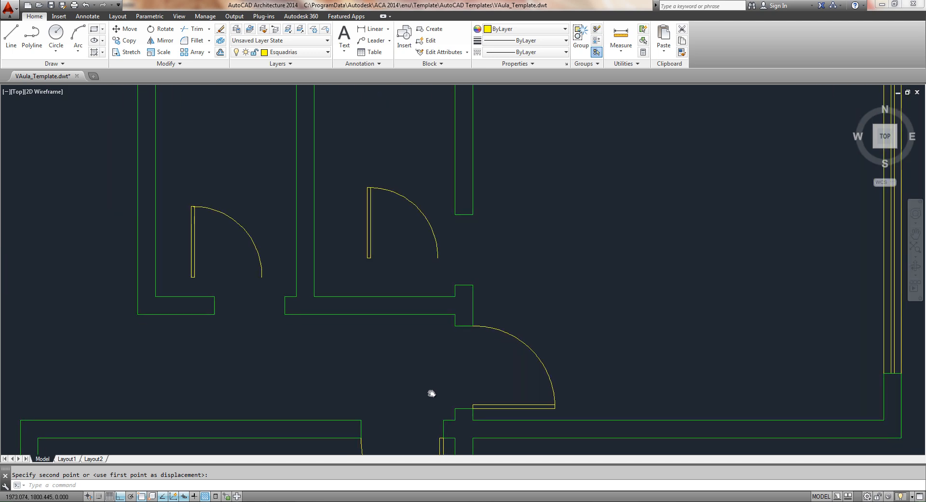
left_click(404, 258)
left_click(356, 205)
type("ro")
key("Return")
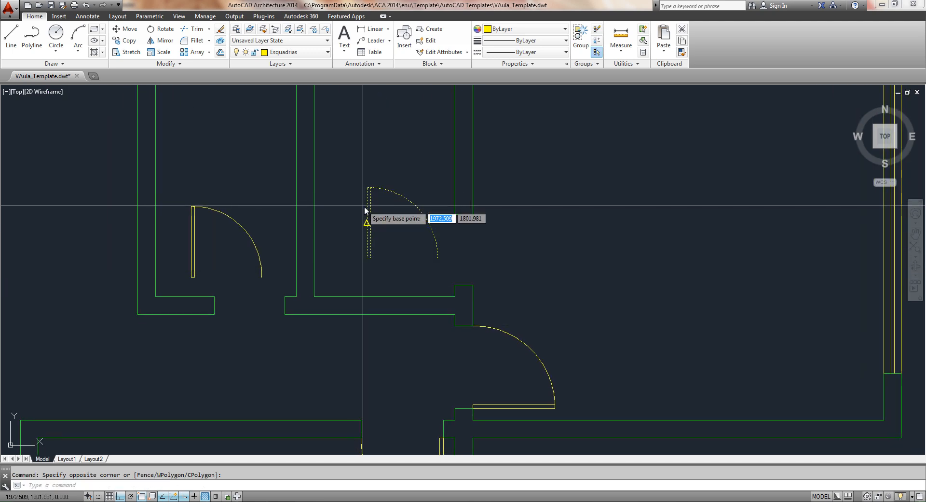
left_click(397, 228)
left_click(400, 162)
Move the right-hand bathroom's door by its lower hinge corner onto the lower left corner of that bathroom's wall opening.
left_click(434, 267)
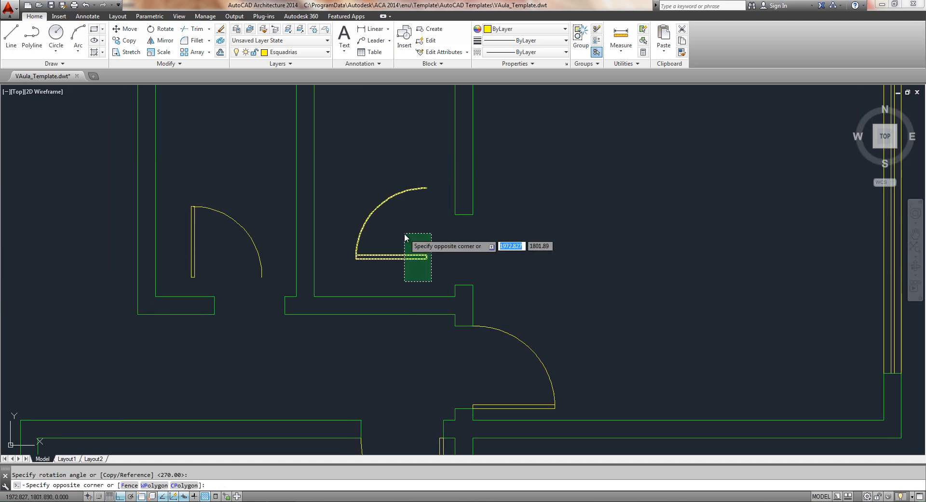
left_click(403, 234)
type("m")
key("Return")
scroll(422, 260, "up", 3)
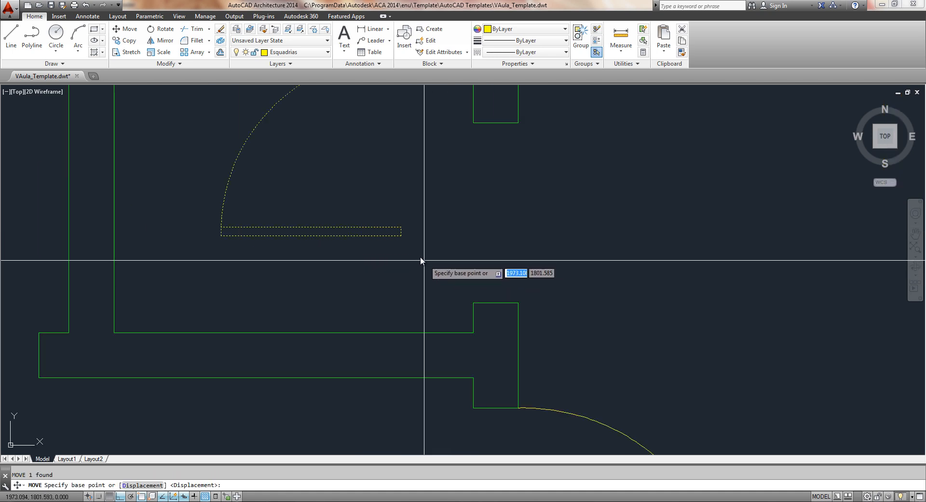
left_click(401, 236)
left_click(473, 303)
Mirror the left-hand bathroom's loose door copy about a vertical axis, erasing the source, so its leaf stands on the right.
scroll(291, 307, "down", 2)
scroll(292, 304, "down", 2)
middle_click_drag(249, 305, 521, 306)
left_click(374, 202)
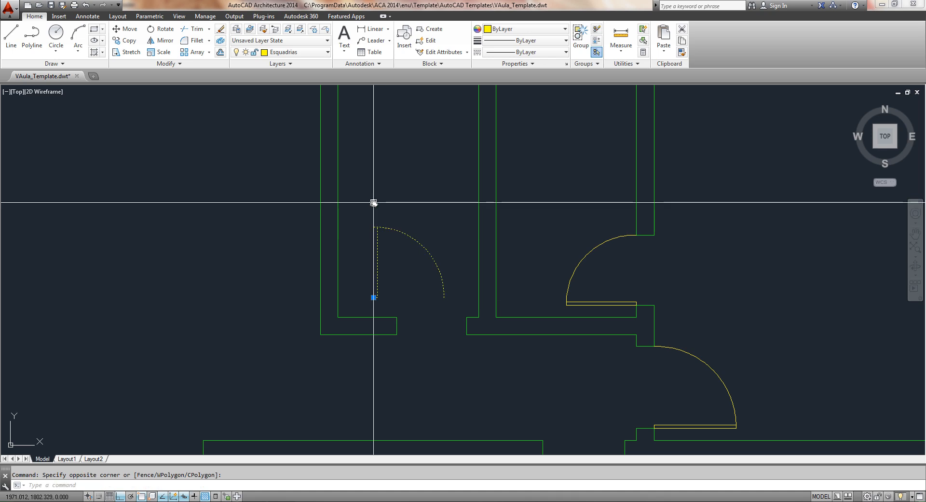
type("mi")
key("Return")
left_click(406, 294)
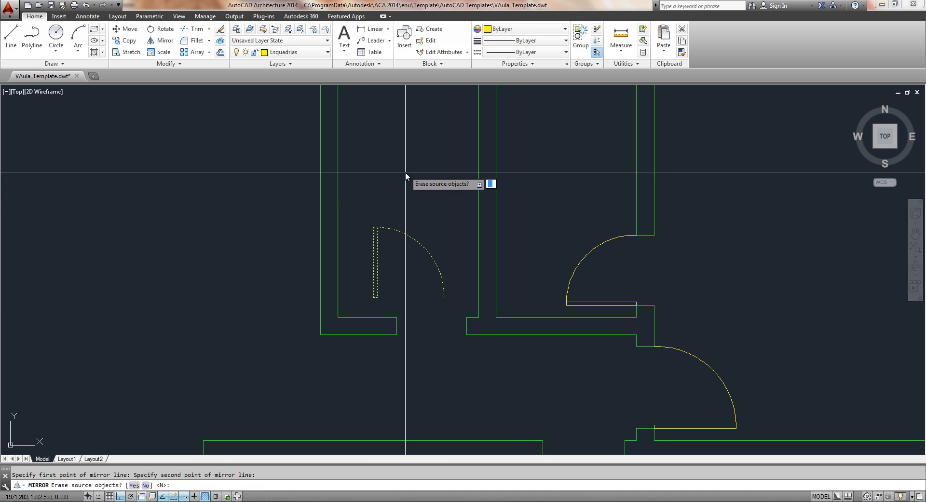
key("Return")
Move the left-hand bathroom's door by its lower hinge corner onto the upper right corner of its wall opening.
left_click(416, 291)
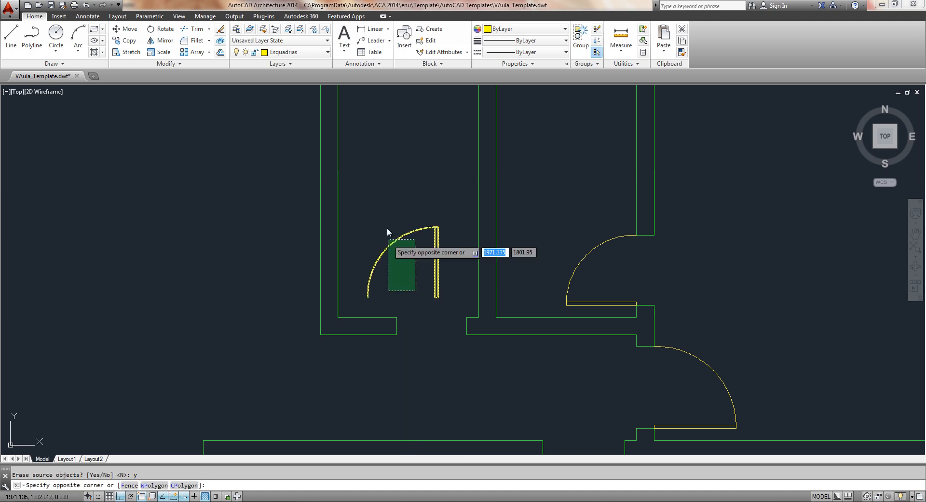
left_click(386, 211)
type("m")
key("Return")
scroll(442, 311, "up", 6)
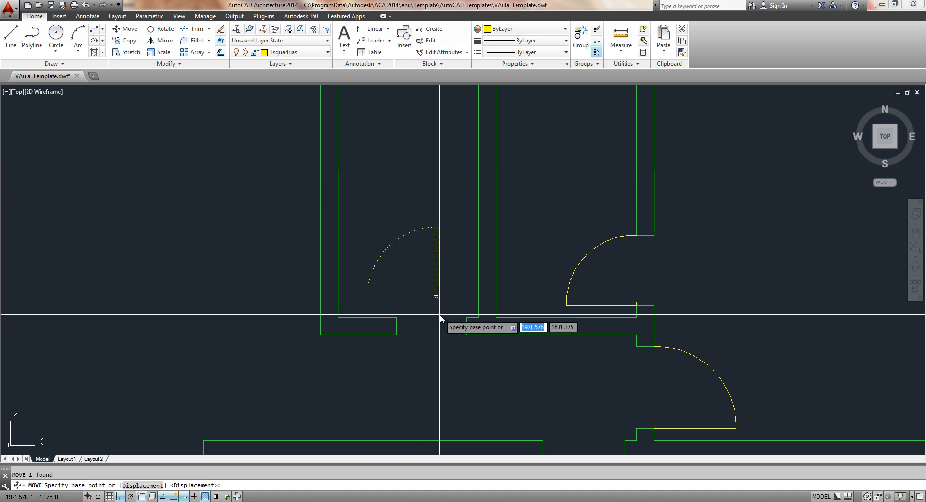
left_click(444, 289)
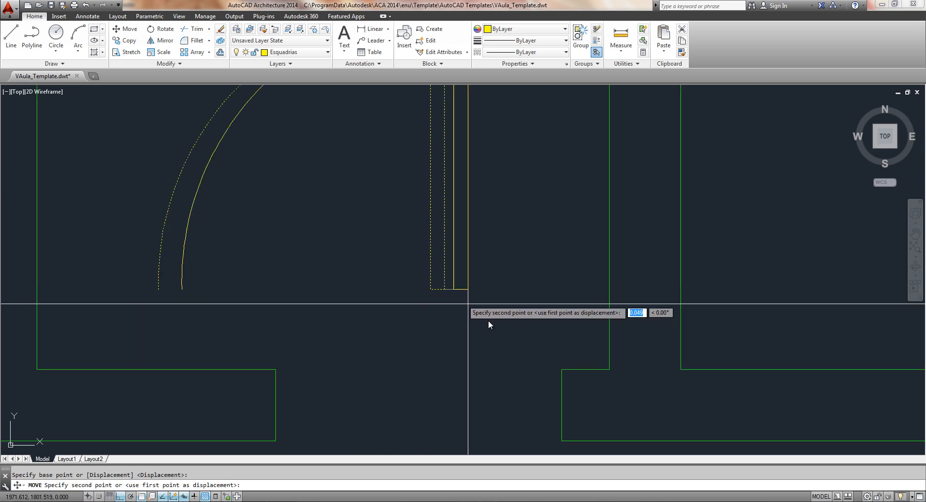
left_click(561, 369)
scroll(493, 298, "down", 6)
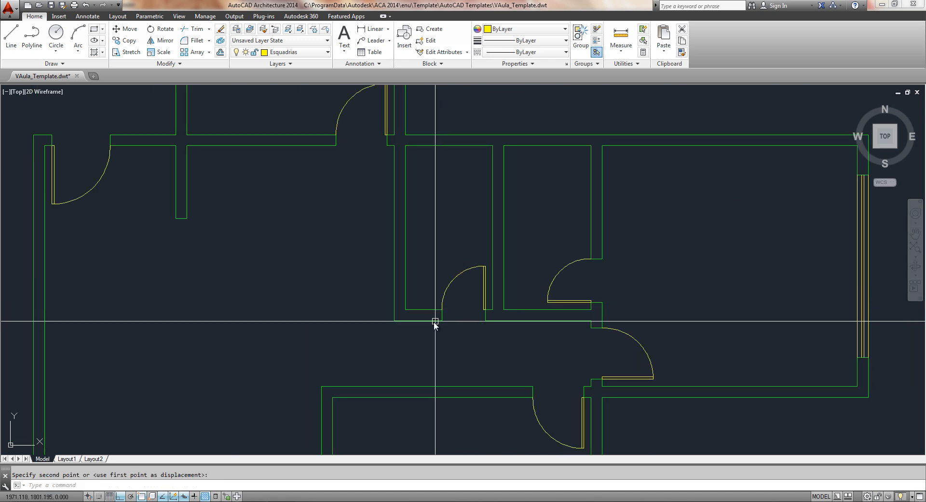
Draw a vertical line across the left-hand bathroom's upper wall, at the midpoint of the wall's inner face.
scroll(434, 324, "down", 4)
middle_click_drag(389, 331, 417, 294)
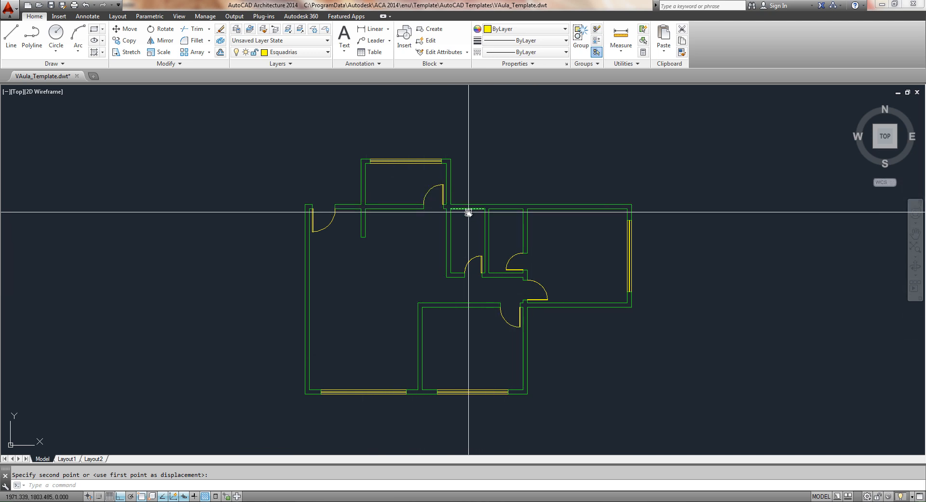
scroll(468, 211, "up", 6)
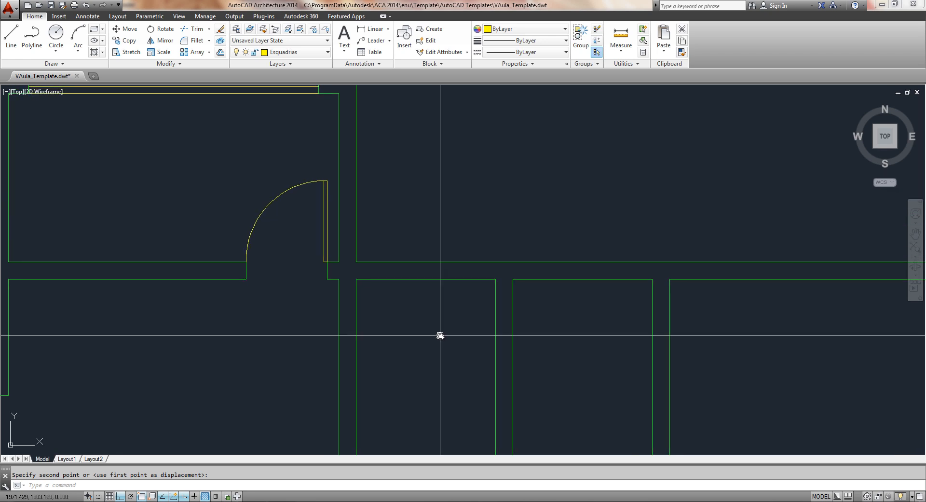
key("l")
key("Return")
left_click(426, 278)
left_click(426, 261)
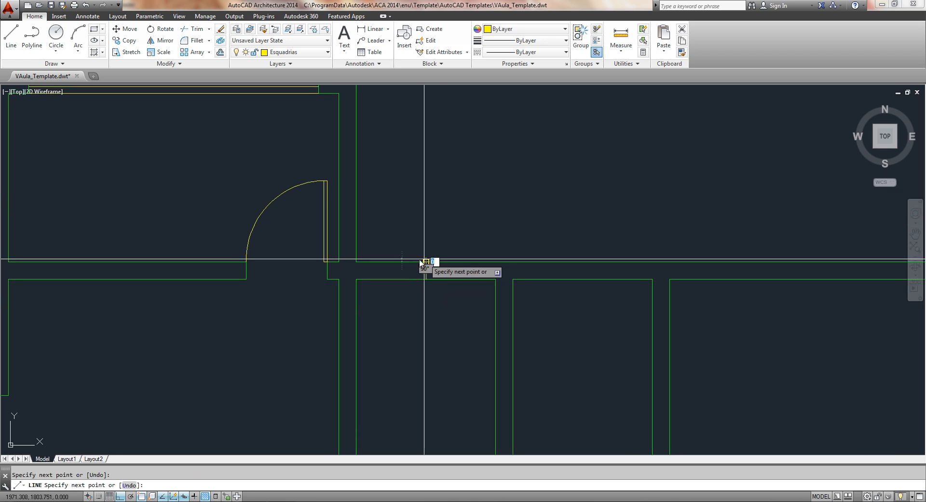
key("Return")
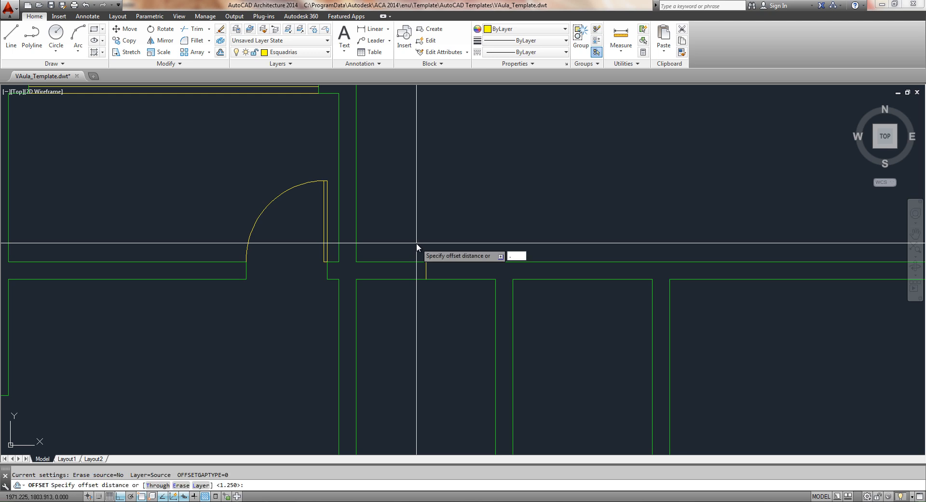
Offset the centre line in the left-hand bathroom's upper wall by 0.3 to both sides to mark the window's jambs.
key("Return")
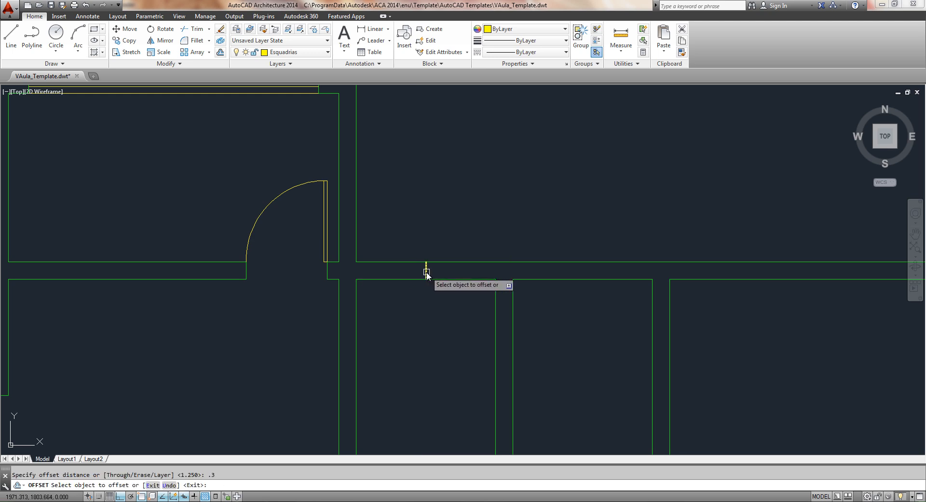
left_click(426, 271)
left_click(428, 266)
left_click(463, 321)
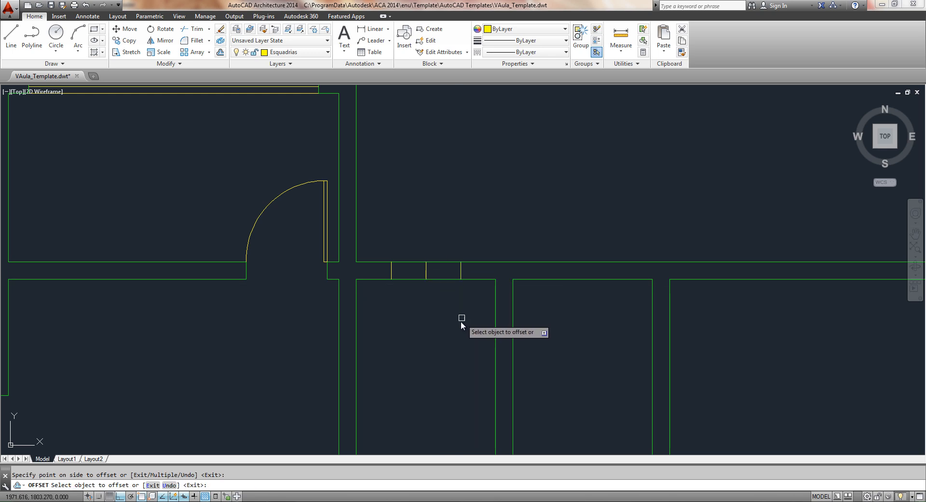
key("Return")
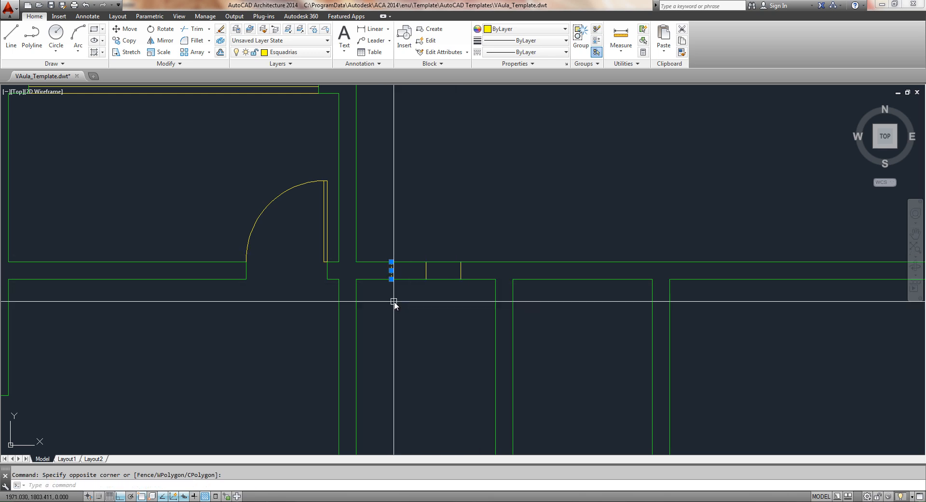
Copy both jamb lines into the right-hand bathroom's upper wall, using the rooms' upper left inner corners as reference, and delete the centre line.
left_click(448, 249)
left_click(466, 306)
type("co")
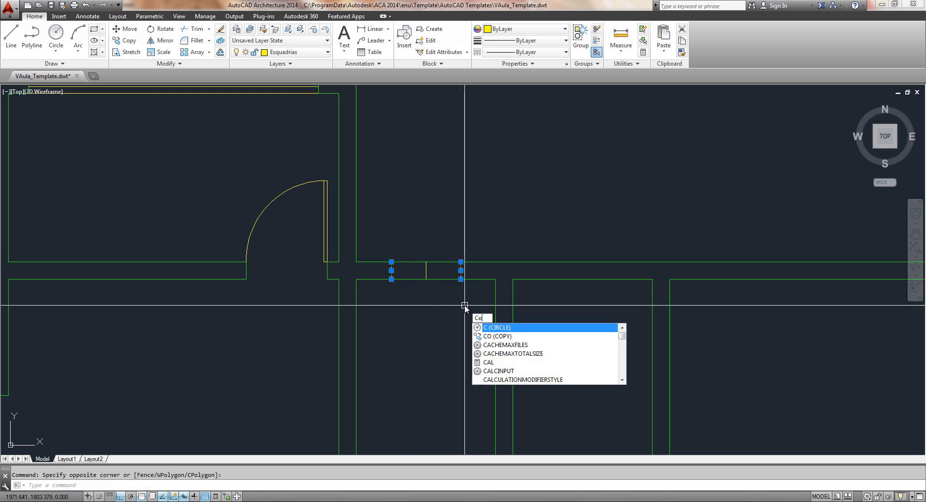
key("Return")
left_click(356, 279)
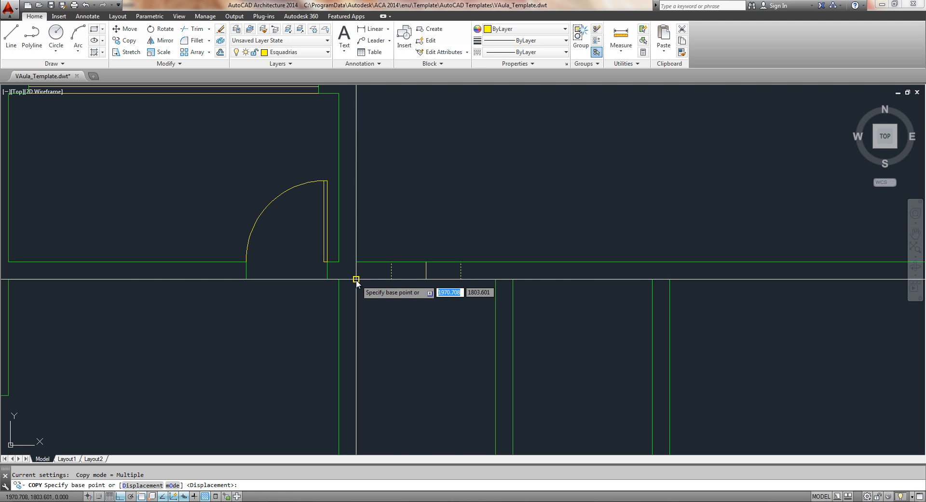
left_click(513, 280)
key("Escape")
left_click(442, 321)
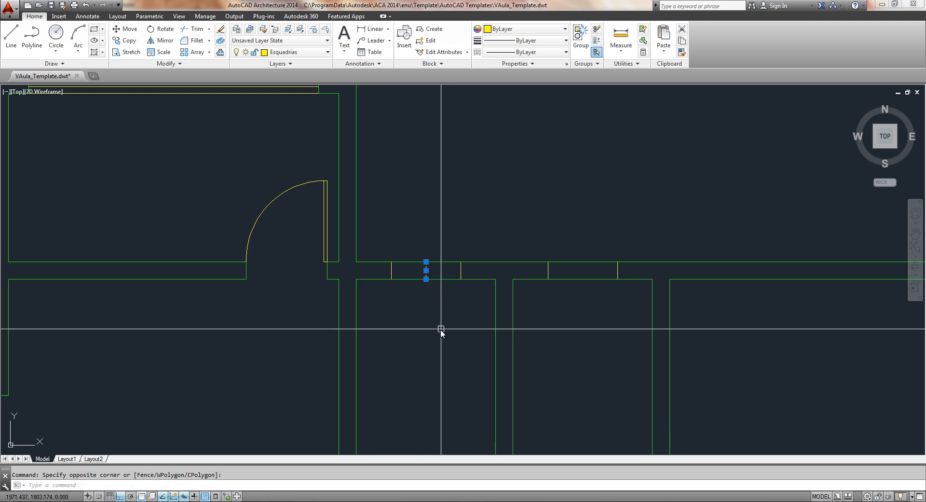
key("Delete")
Copy the horizontal window sample's two dashed lines, based on its left jamb's lower end, onto the left-hand bathroom window's lower left jamb corner.
scroll(436, 331, "down", 6)
middle_click_drag(404, 347, 443, 301)
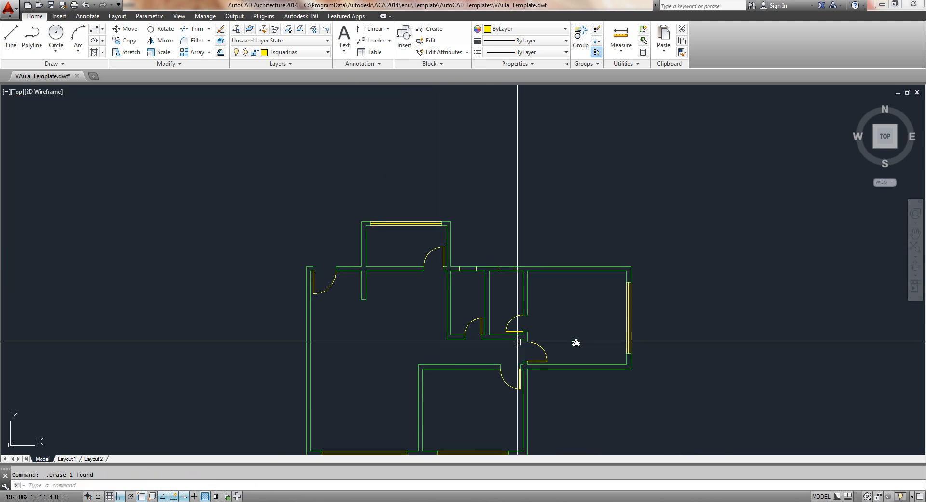
scroll(314, 268, "down", 5)
middle_click_drag(251, 302, 455, 283)
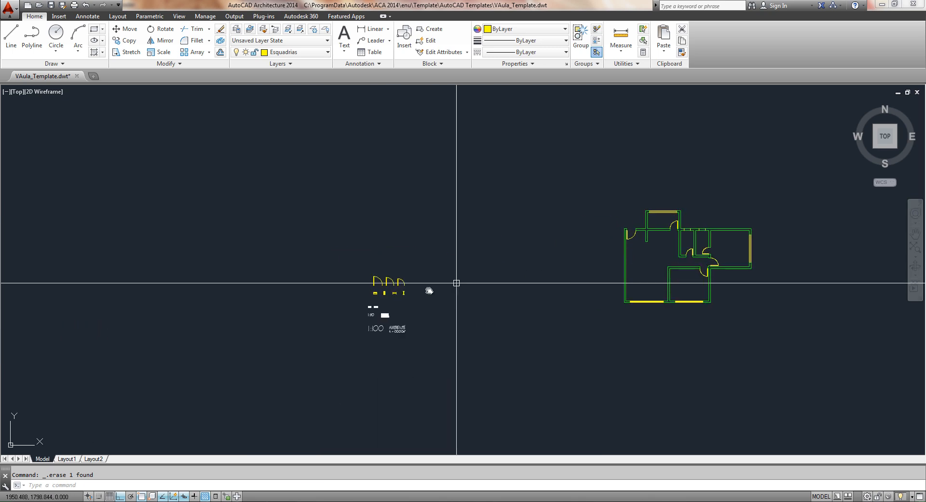
scroll(393, 300, "up", 12)
middle_click_drag(338, 326, 411, 324)
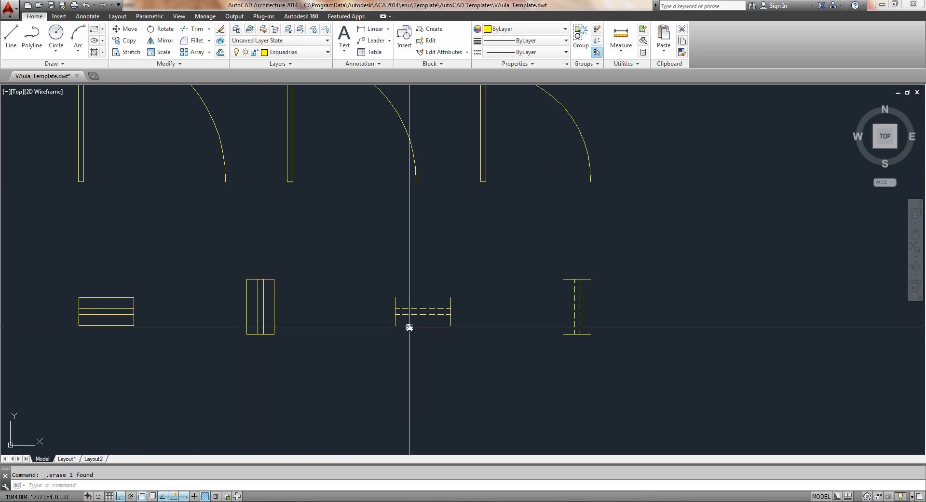
scroll(452, 329, "up", 3)
left_click(429, 276)
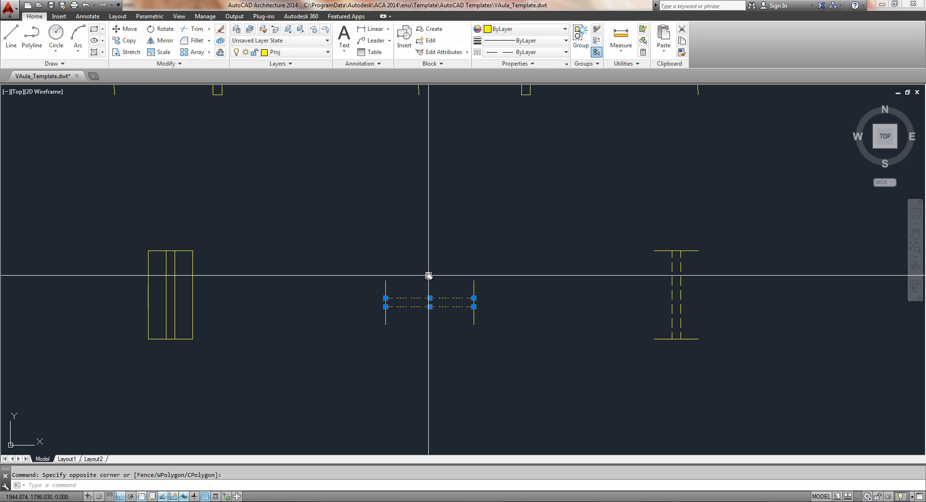
left_click(385, 325)
scroll(429, 343, "down", 6)
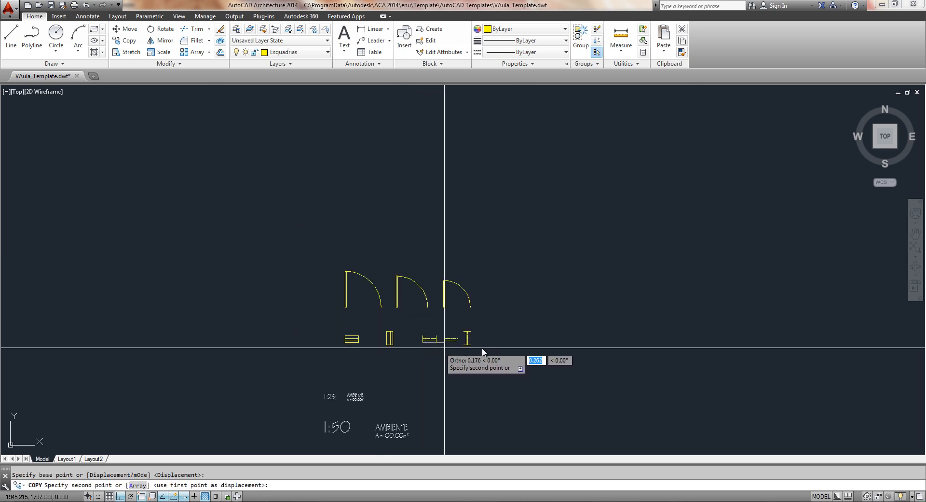
middle_click_drag(589, 336, 316, 347)
scroll(316, 347, "down", 3)
middle_click_drag(525, 342, 341, 398)
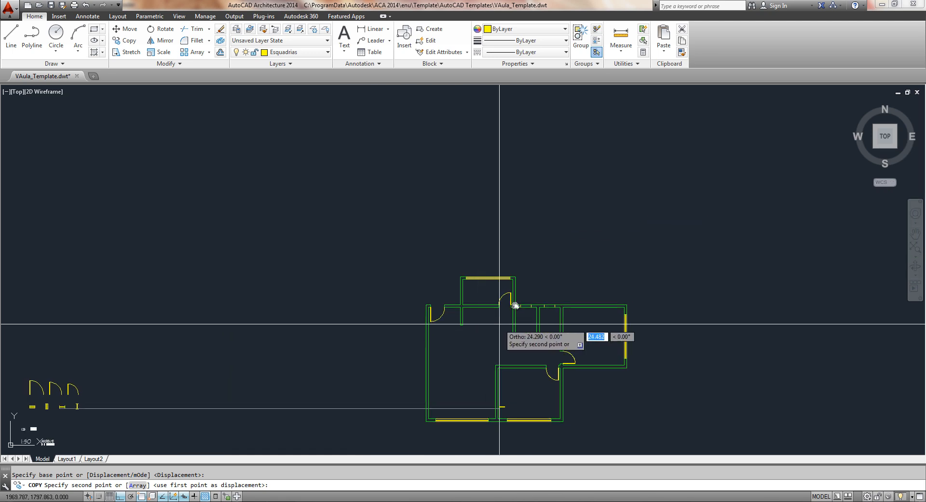
scroll(533, 321, "up", 10)
left_click(392, 327)
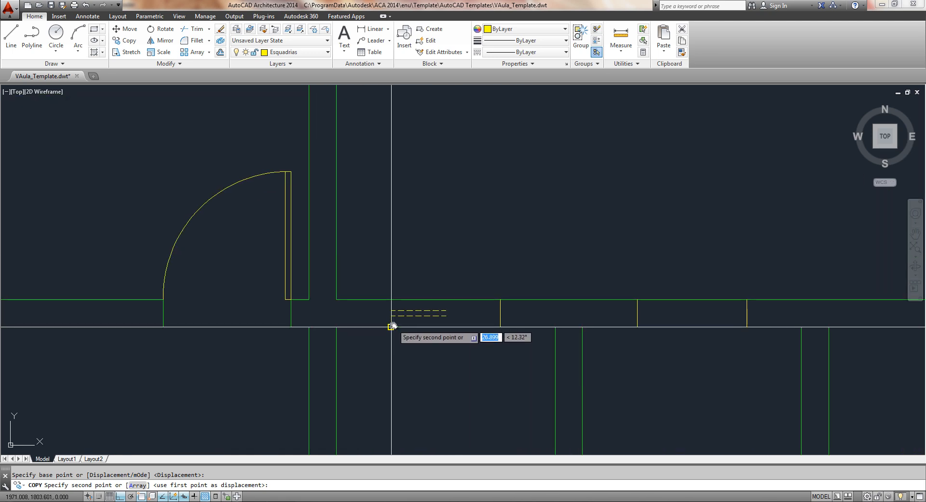
Copy the two dashed lines onto the right-hand bathroom window's lower left jamb corner and extend both windows' dashed lines to their right jambs.
left_click(637, 327)
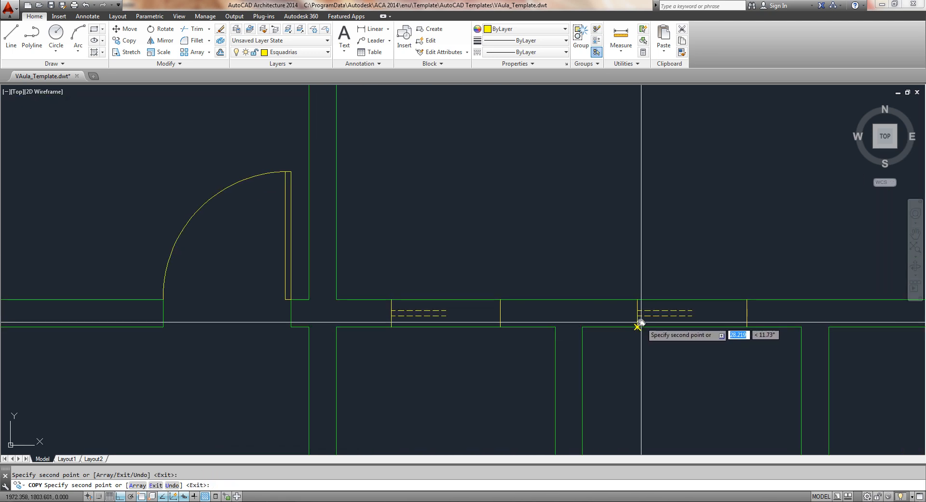
key("Escape")
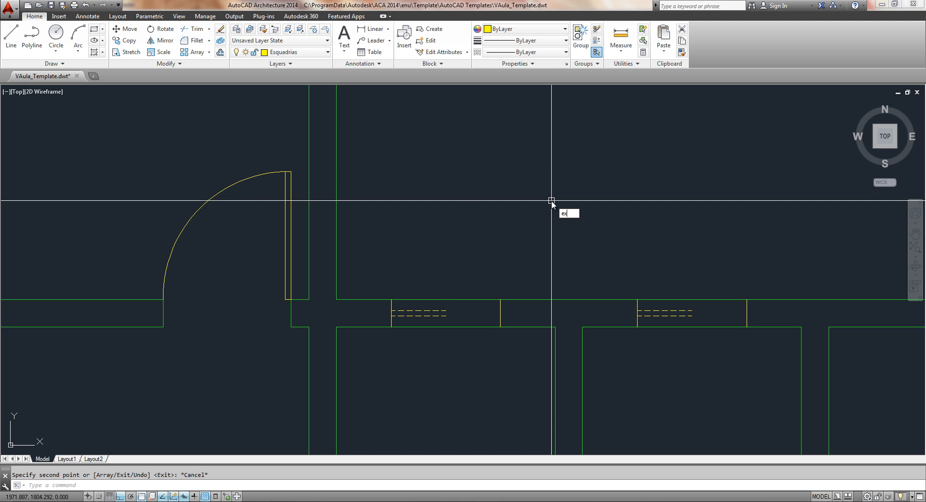
key("Return")
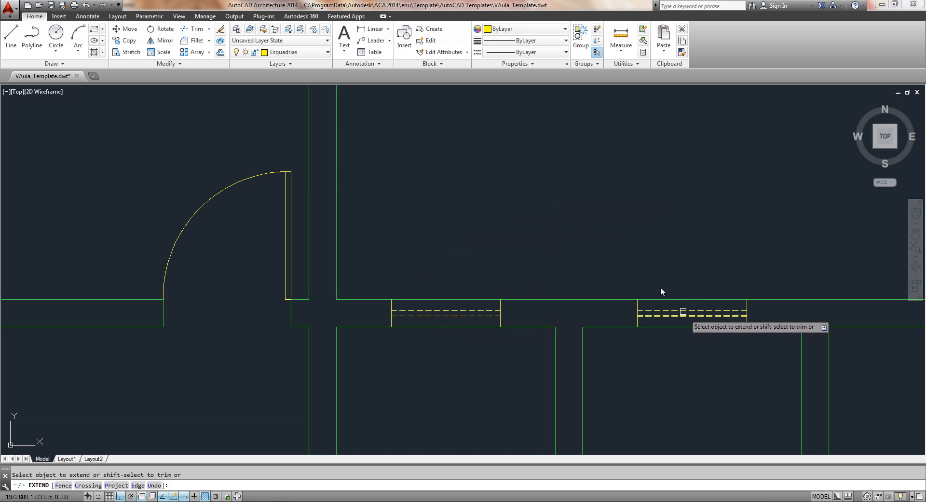
key("Return")
Match the properties of the left-hand window's upper dashed line onto all four jamb lines of both bathroom windows.
scroll(439, 314, "up", 2)
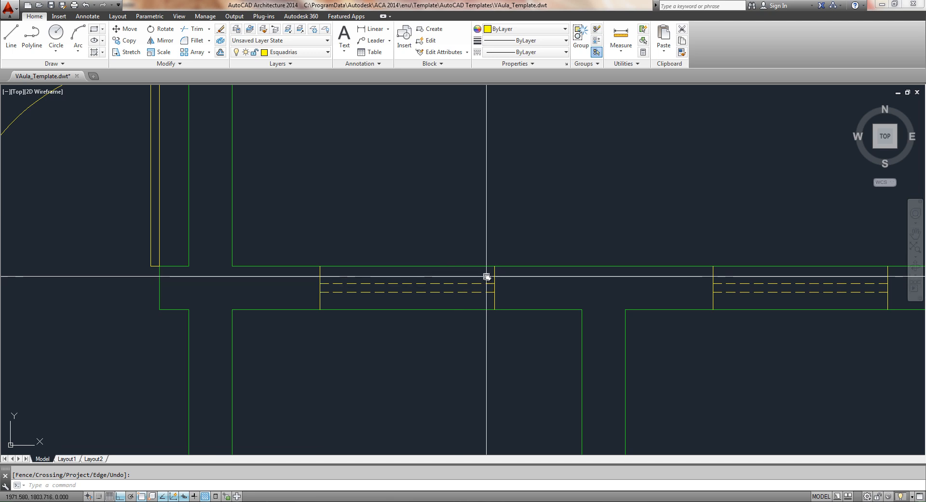
scroll(403, 291, "down", 4)
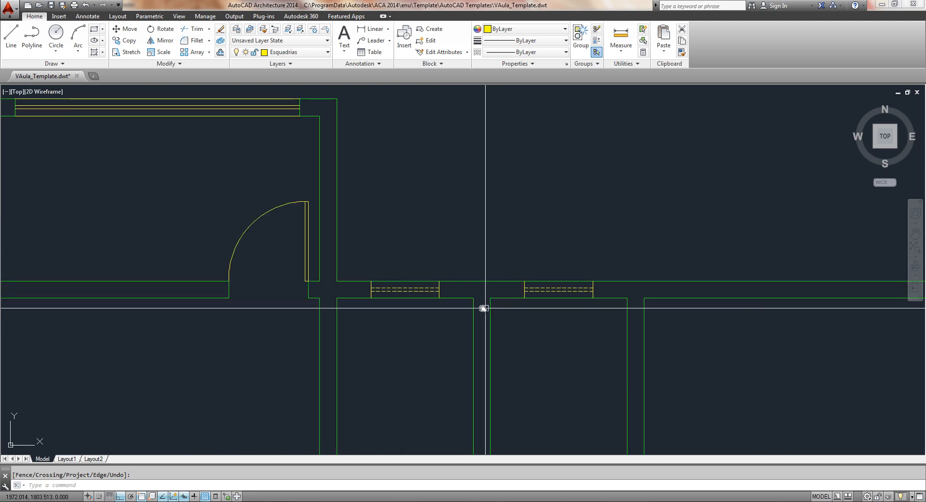
middle_click_drag(466, 295, 449, 286)
scroll(449, 287, "up", 2)
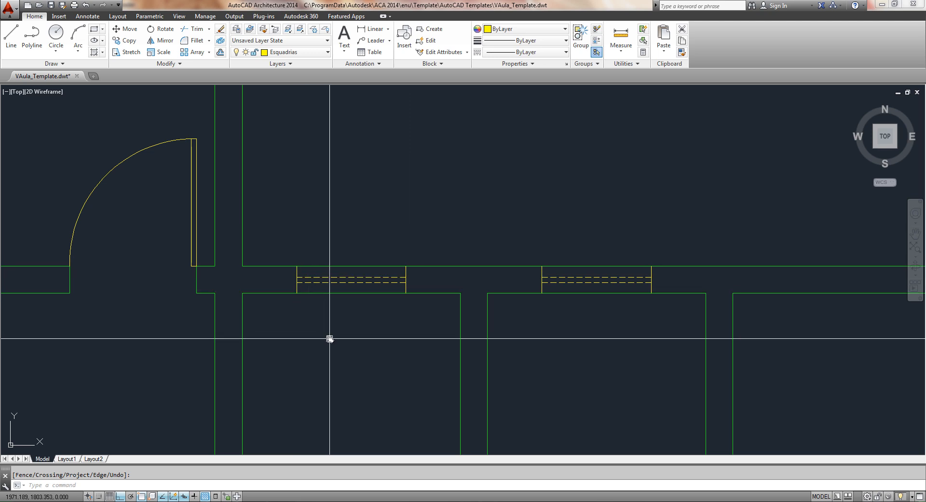
scroll(325, 339, "up", 2)
middle_click_drag(368, 335, 318, 342)
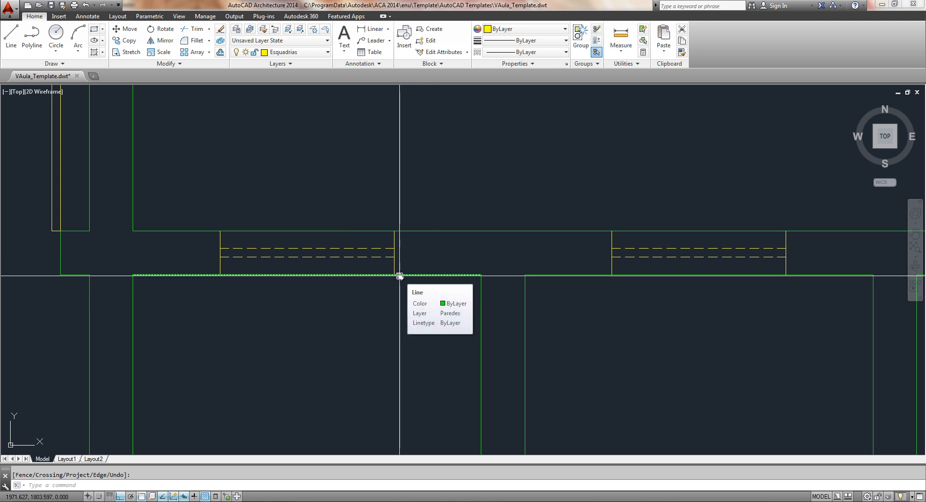
type("MA")
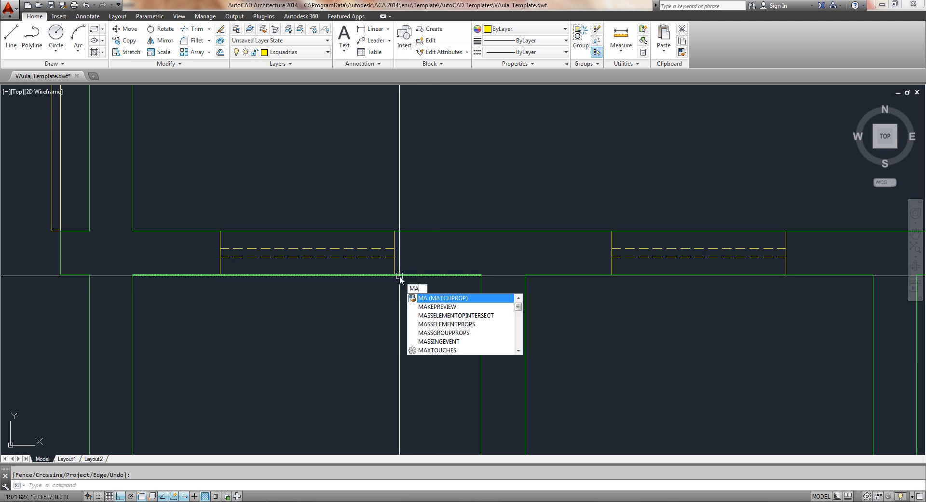
key("Return")
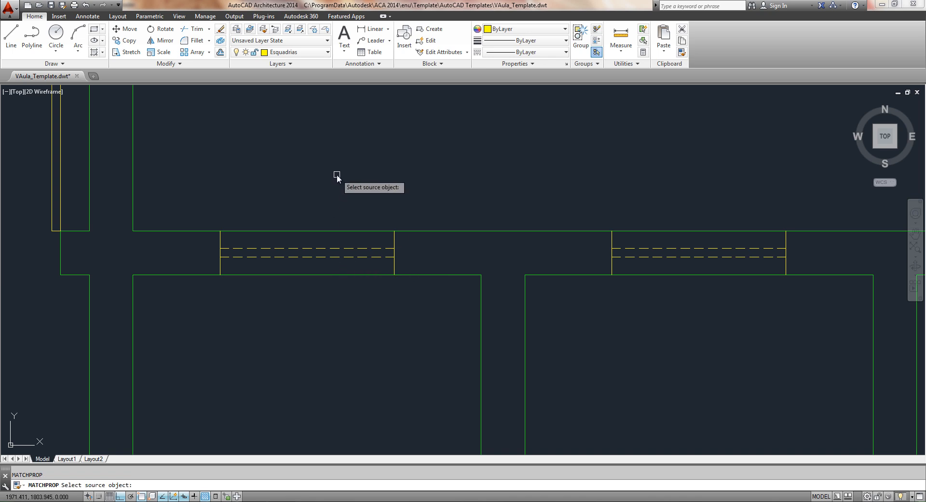
left_click(333, 248)
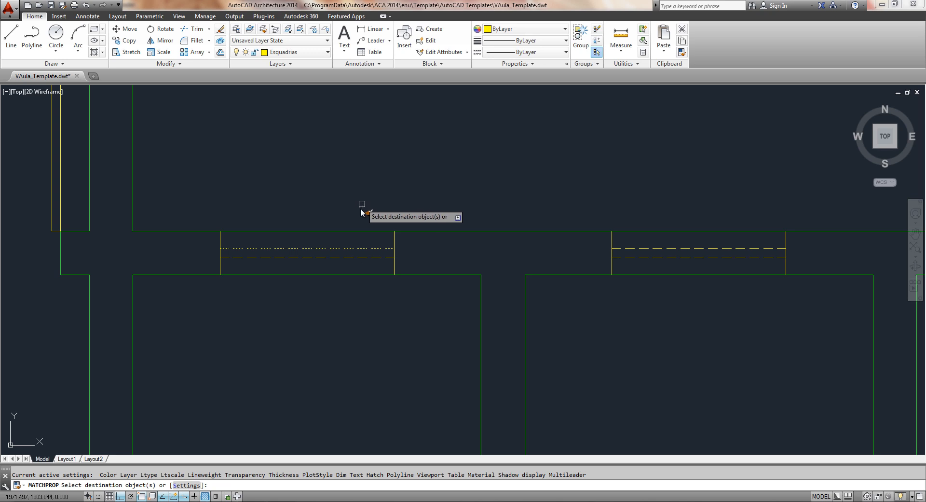
left_click(394, 243)
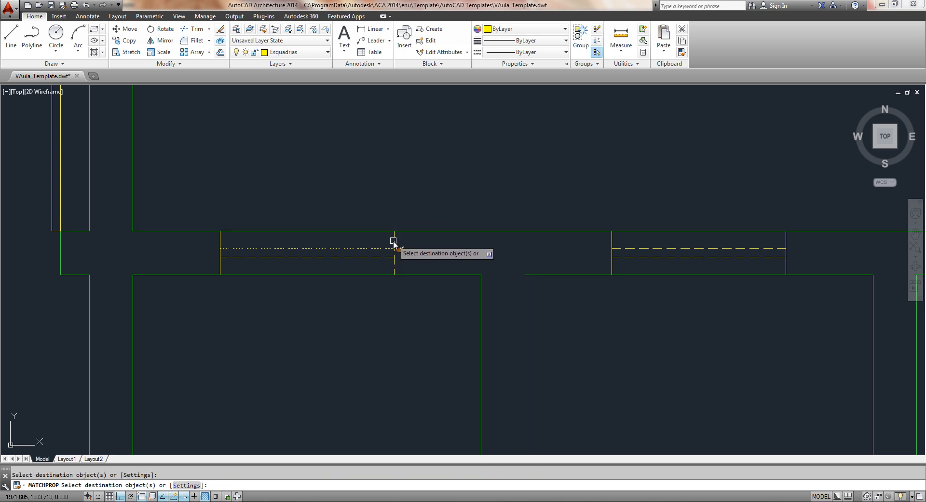
left_click(220, 240)
left_click(611, 242)
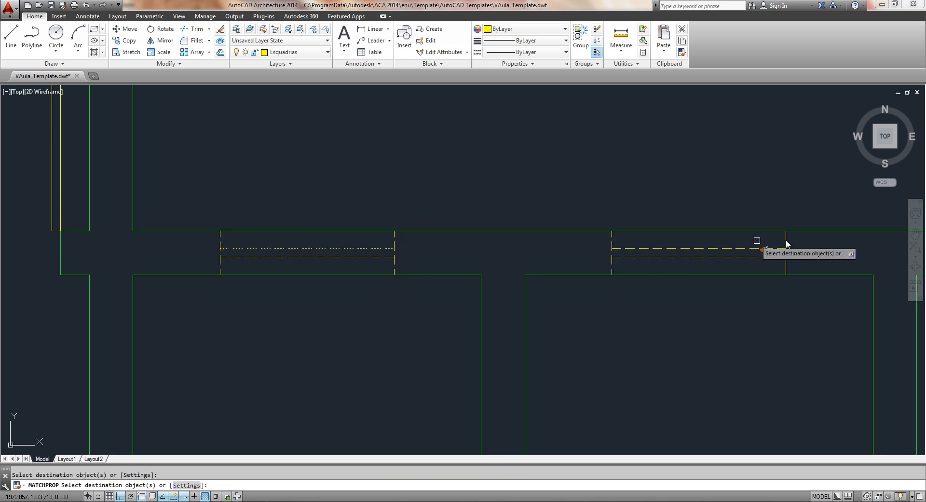
key("Escape")
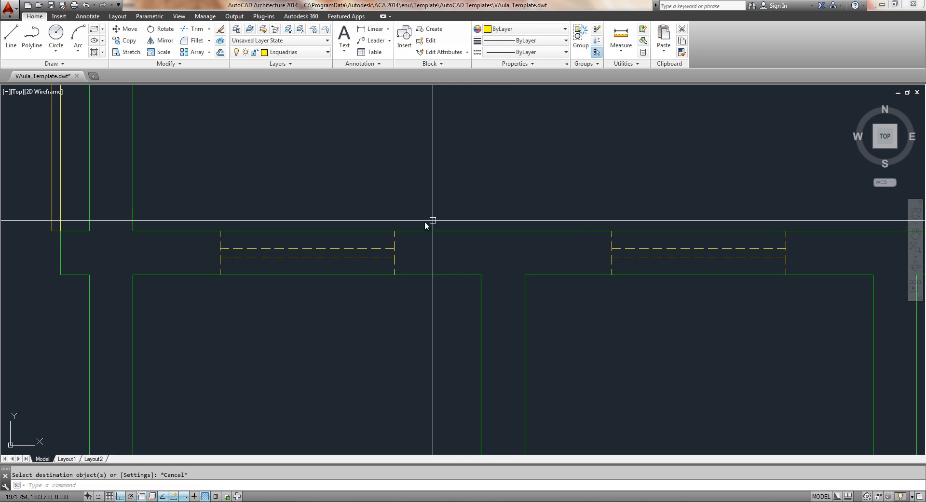
Check the layer and linetype of the left-hand bathroom window's upper dashed line and right jamb.
left_click(373, 248)
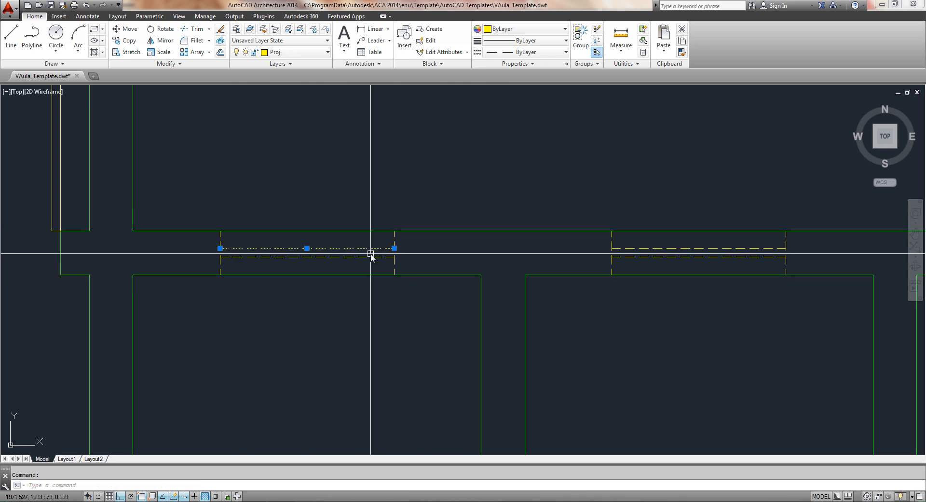
key("Escape")
left_click(393, 247)
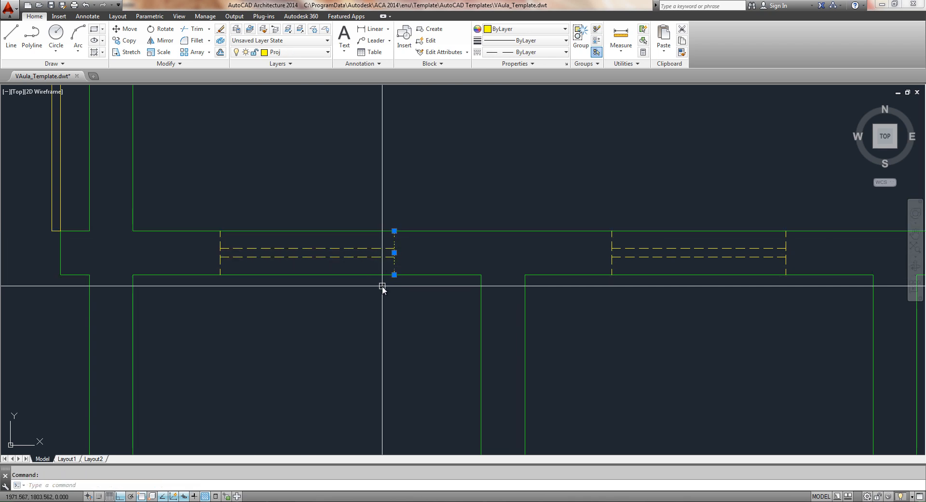
key("Escape")
left_click(370, 248)
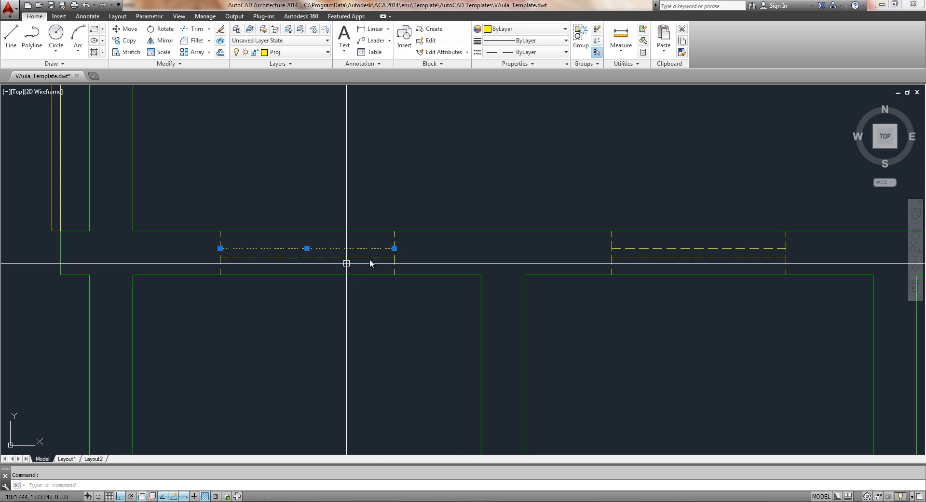
key("Escape")
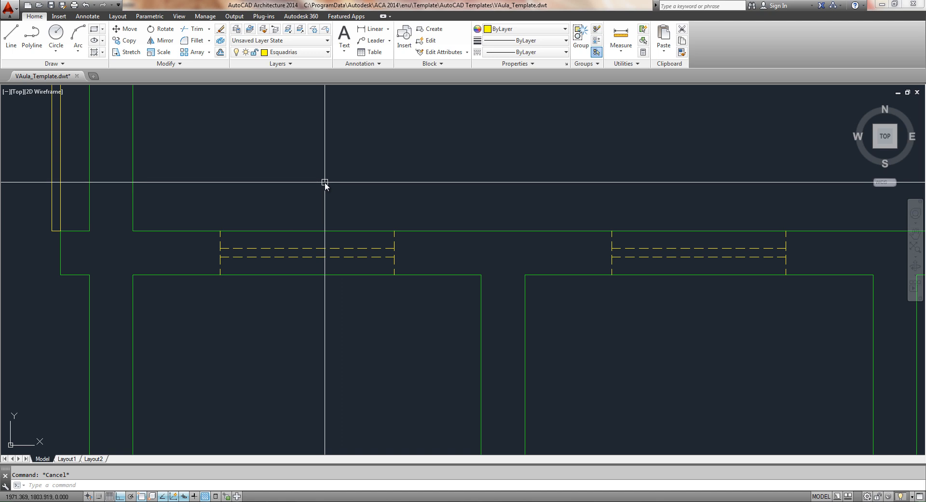
Compare the whole floor plan with the reference PDF in Adobe Reader, examine the kitchen counter's outline and dimensions, and return to AutoCAD.
scroll(323, 186, "down", 8)
middle_click_drag(275, 238, 392, 235)
scroll(399, 208, "down", 2)
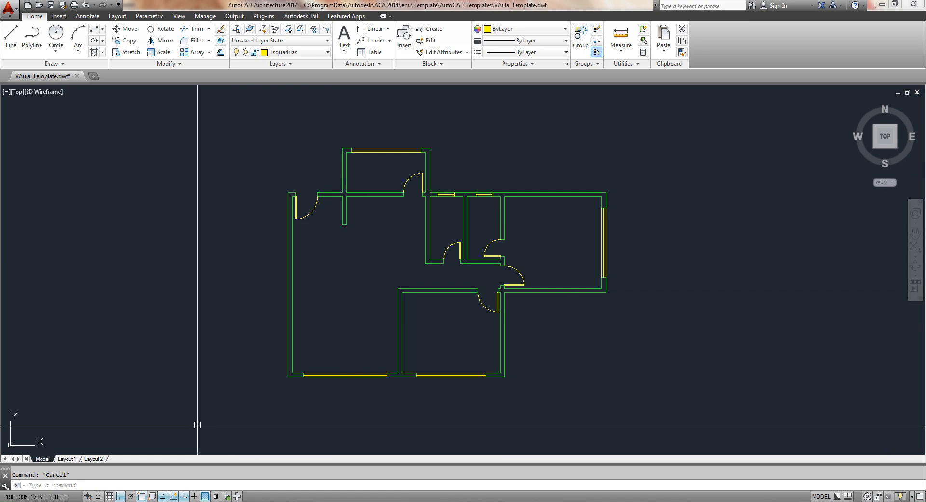
key("alt+Tab")
scroll(338, 220, "up", 3)
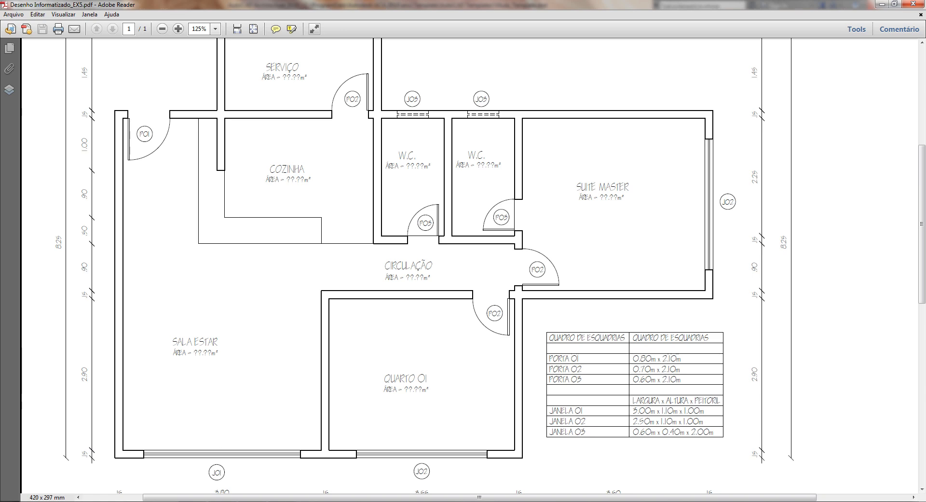
key("alt+Tab")
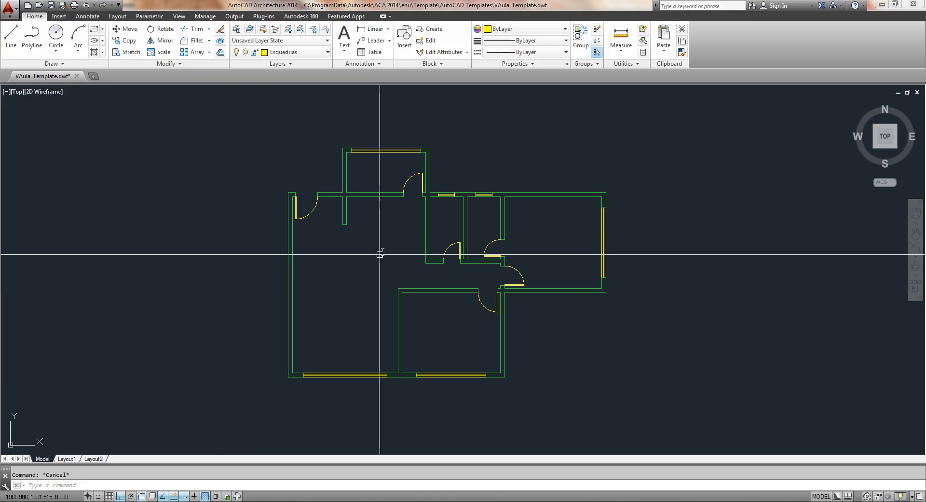
scroll(351, 253, "up", 5)
middle_click_drag(341, 266, 349, 296)
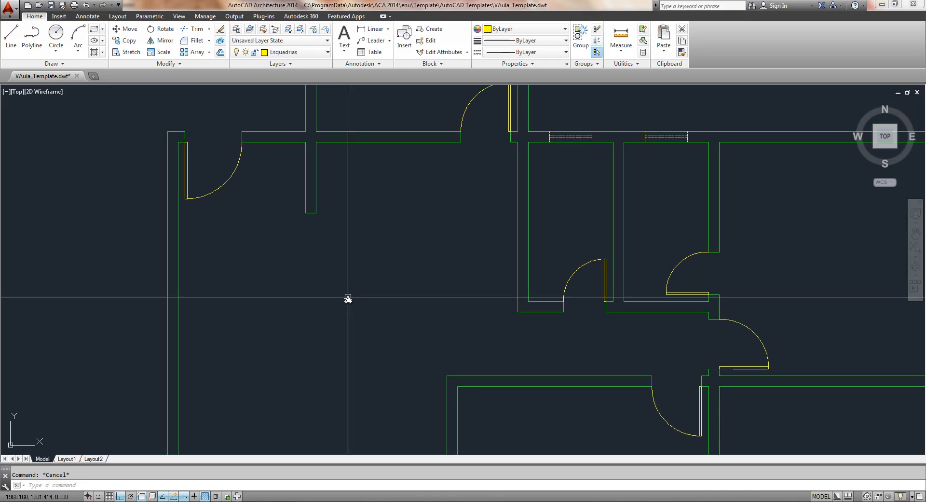
scroll(341, 299, "down", 2)
key("alt+Tab")
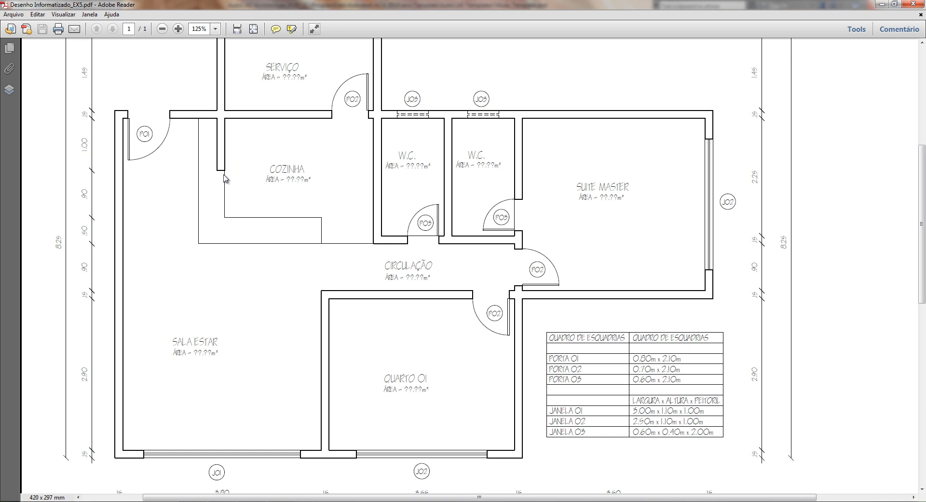
scroll(174, 200, "up", 3)
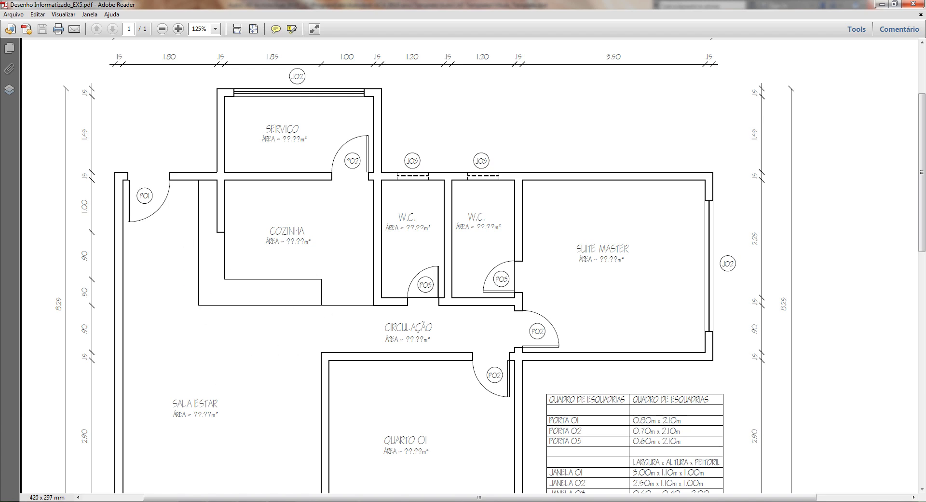
left_click(231, 501)
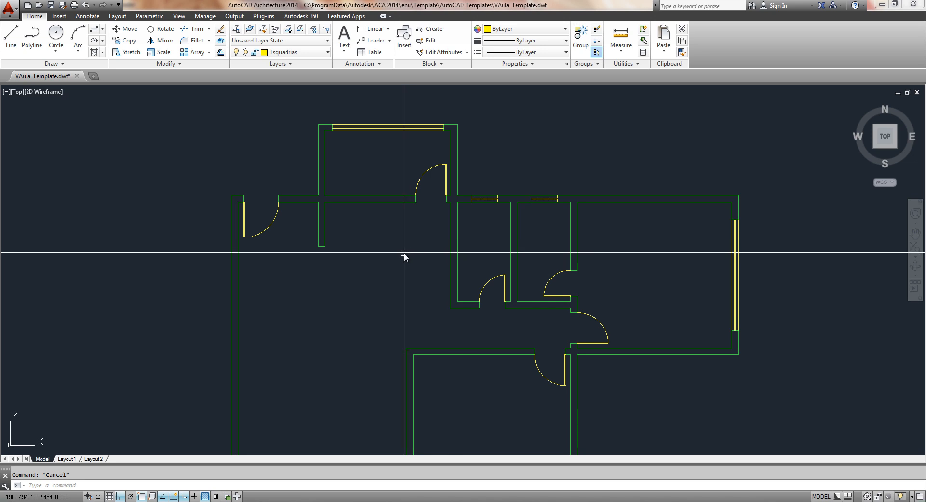
type("l")
key("Return")
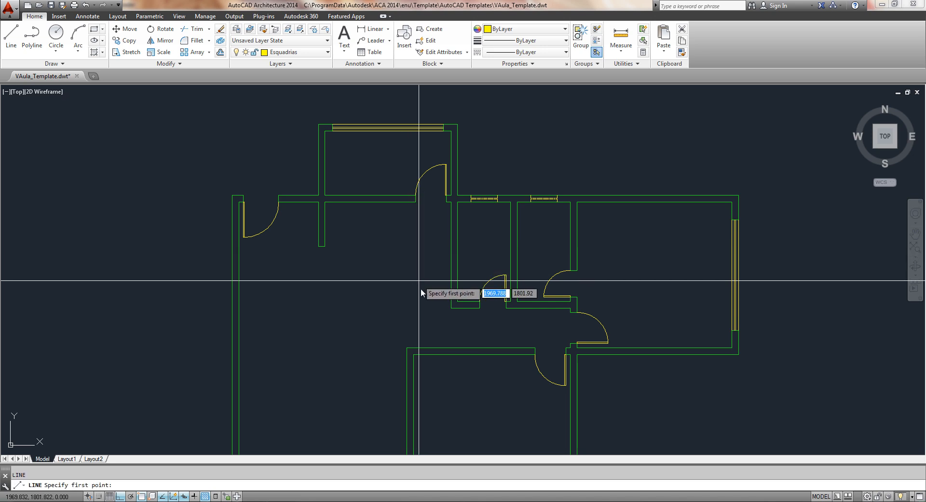
left_click(452, 307)
left_click(263, 333)
key("Return")
key("Return")
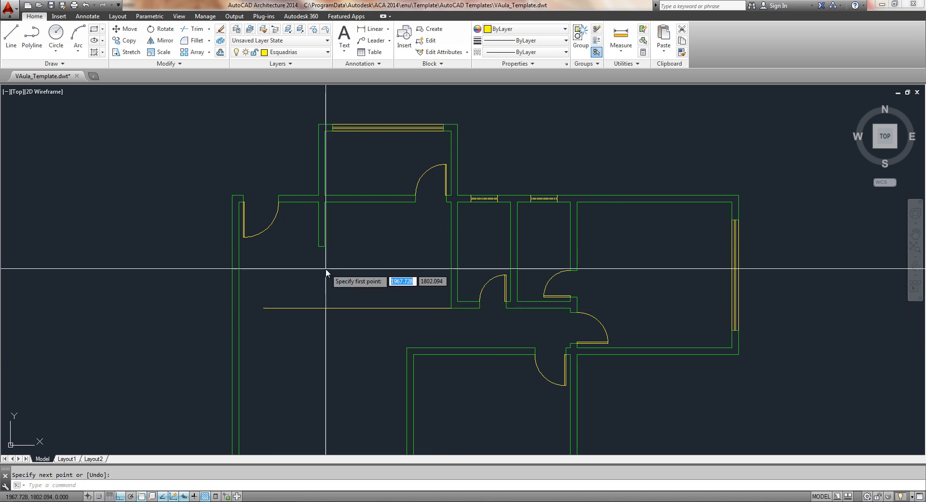
left_click(324, 245)
left_click(311, 336)
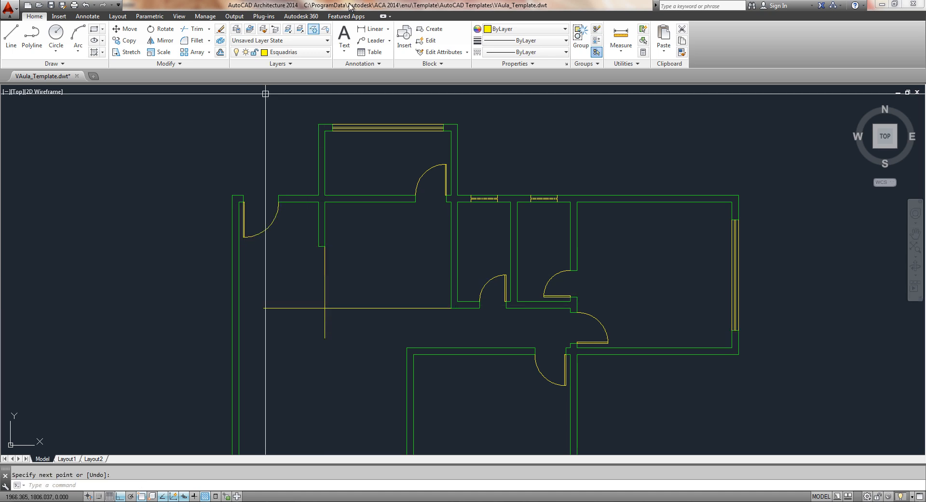
key("Escape")
left_click(341, 331)
left_click(310, 289)
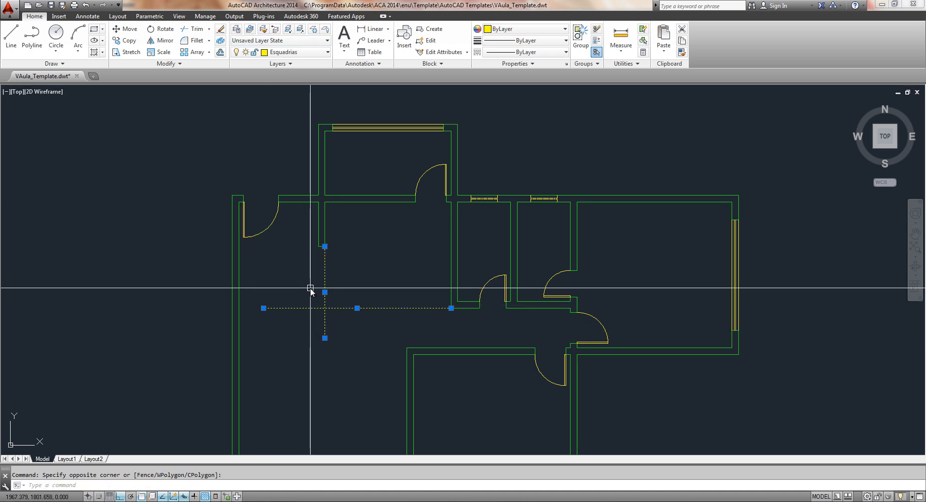
key("Delete")
Make Layout the current layer and draw a horizontal line leftward from the left-hand bathroom's outer lower left corner, past the kitchen wall stub.
left_click(294, 52)
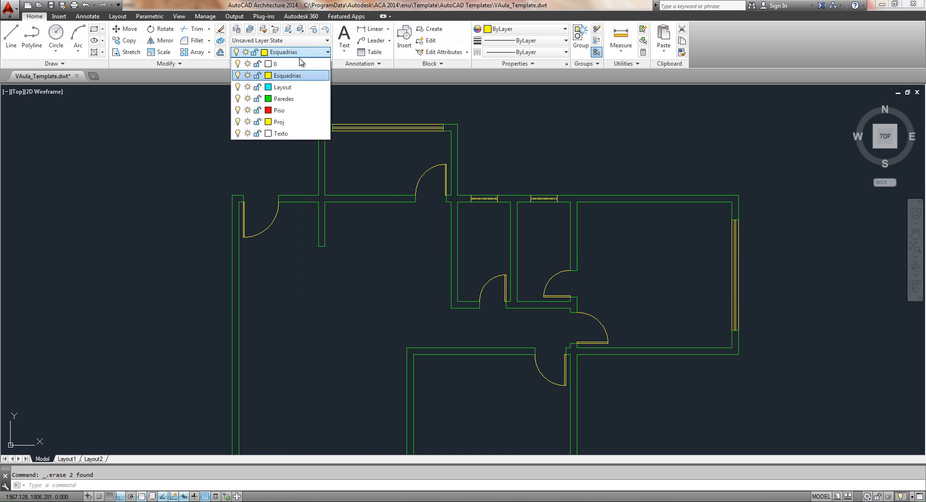
left_click(300, 88)
type("l")
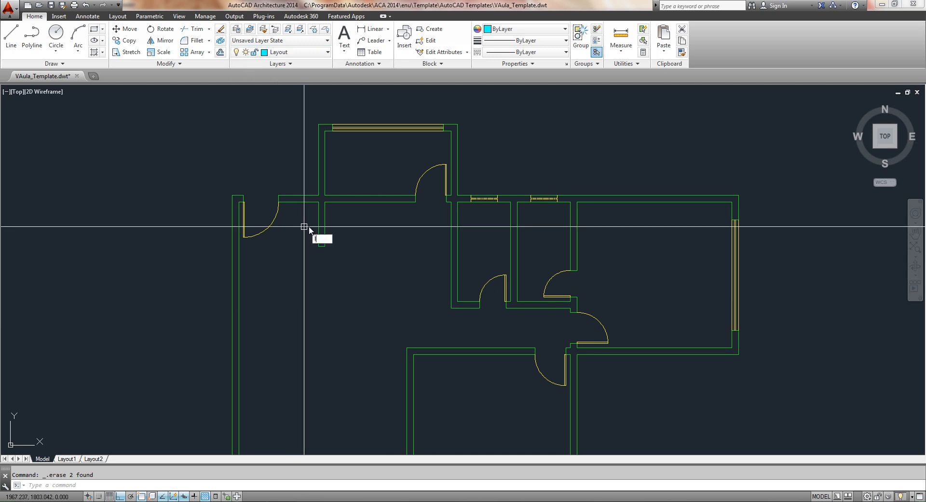
key("Return")
left_click(451, 307)
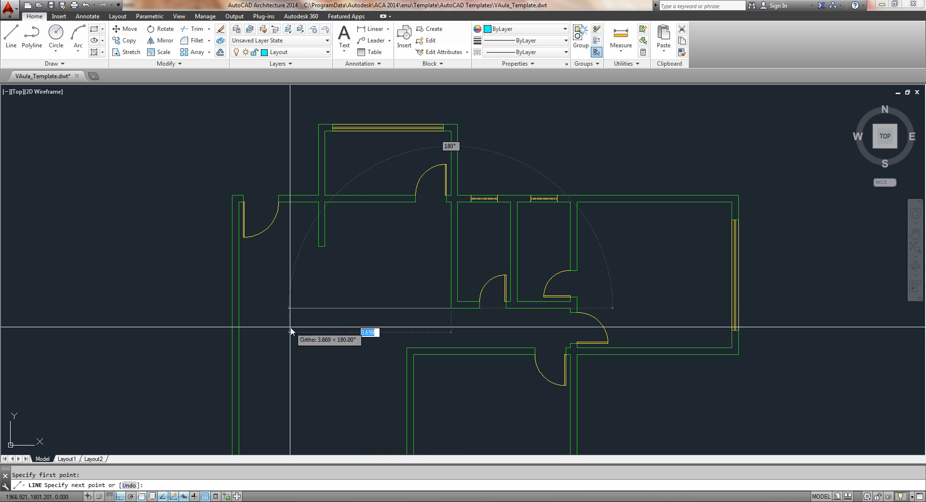
left_click(268, 313)
key("Return")
Draw a vertical line downward from the kitchen wall stub's lower right corner, crossing the horizontal counter line.
key("Return")
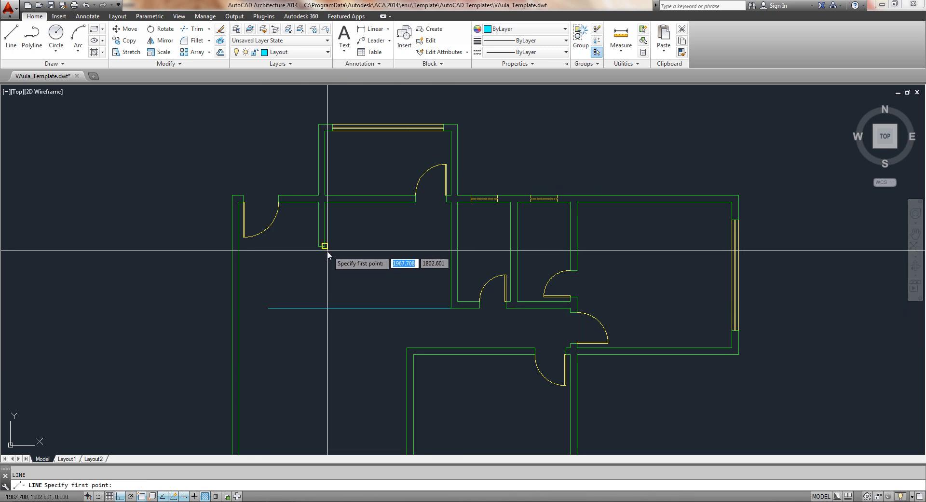
left_click(325, 246)
left_click(311, 351)
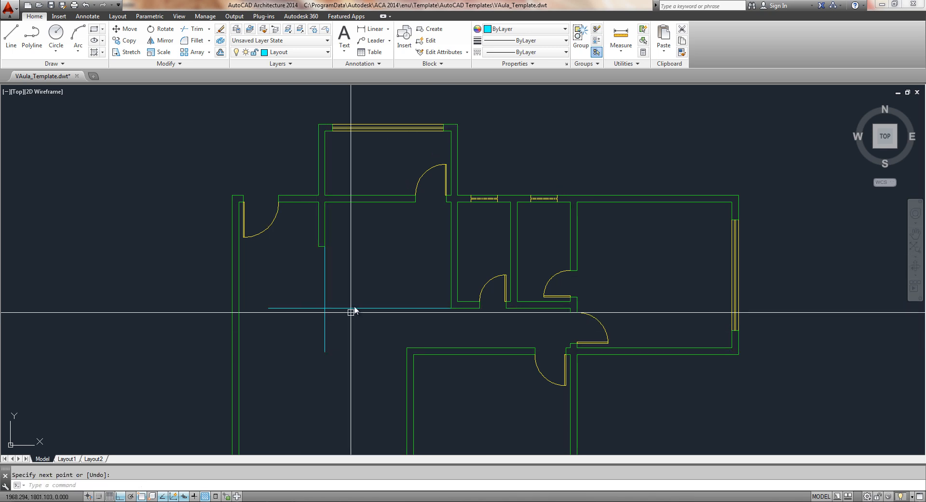
key("Return")
Offset the horizontal counter line 0.5 upward and the vertical counter line 0.5 to the left.
type("o")
key("Return")
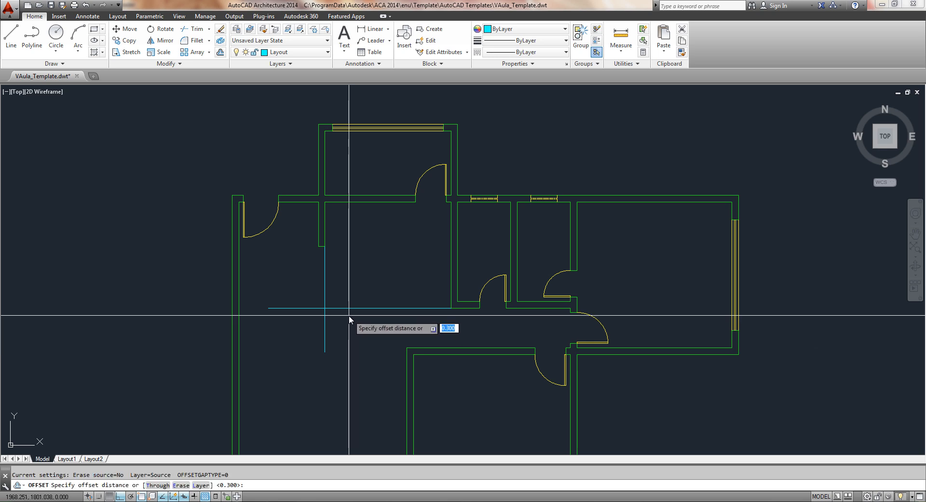
type(".5")
key("Return")
left_click(372, 308)
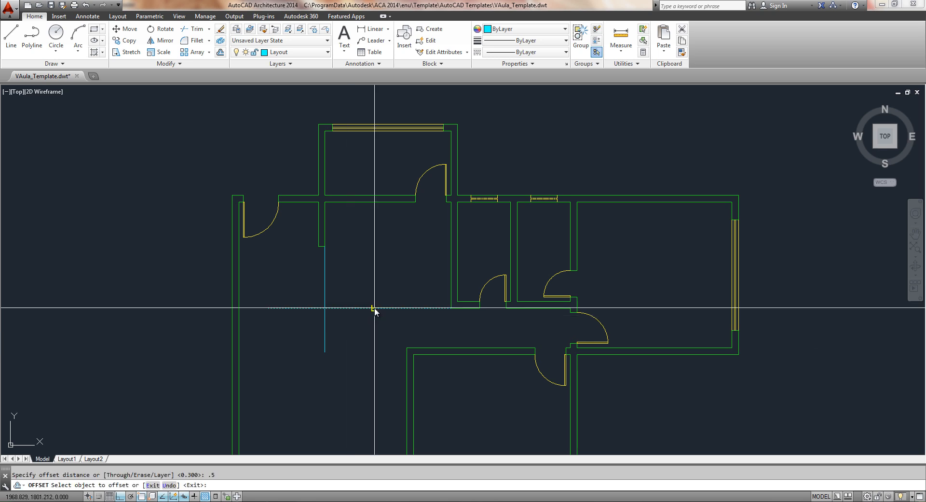
left_click(374, 263)
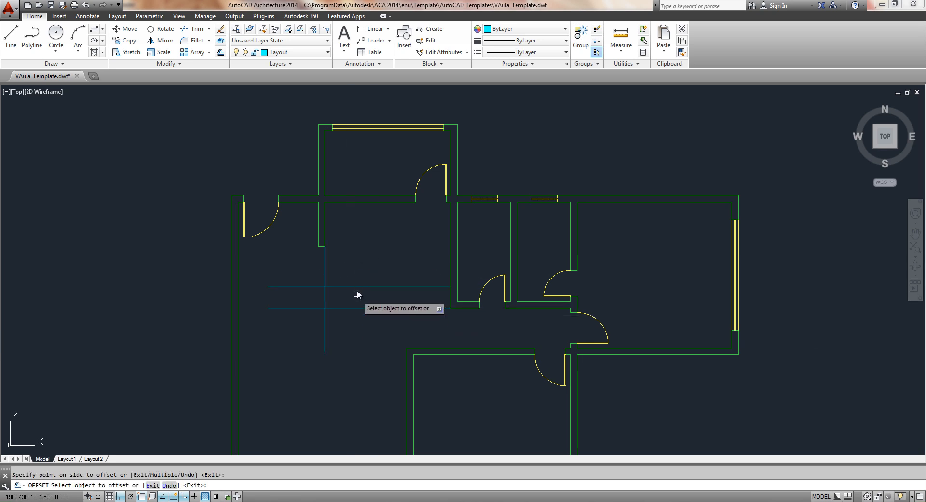
left_click(325, 268)
left_click(289, 265)
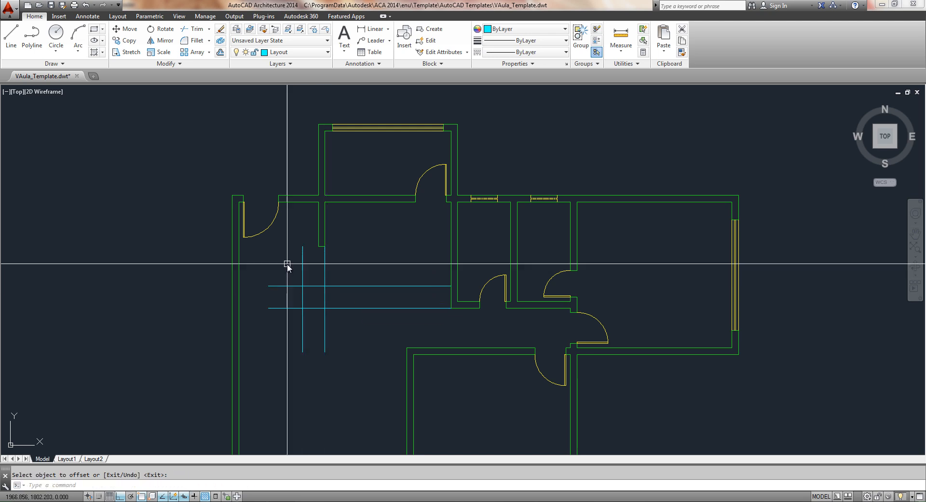
key("Return")
Extend the left vertical counter line up to the inner face of the wall beside the entrance door.
scroll(258, 275, "up", 2)
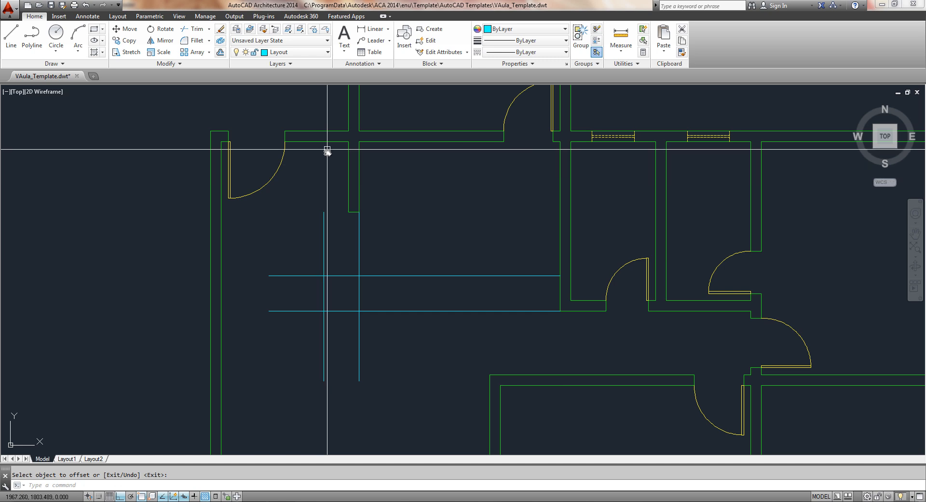
type("ex")
key("Return")
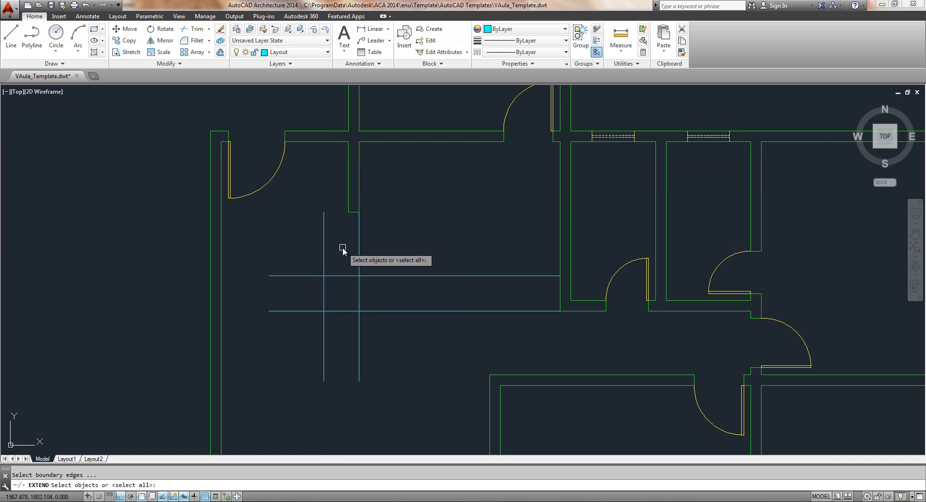
key("Return")
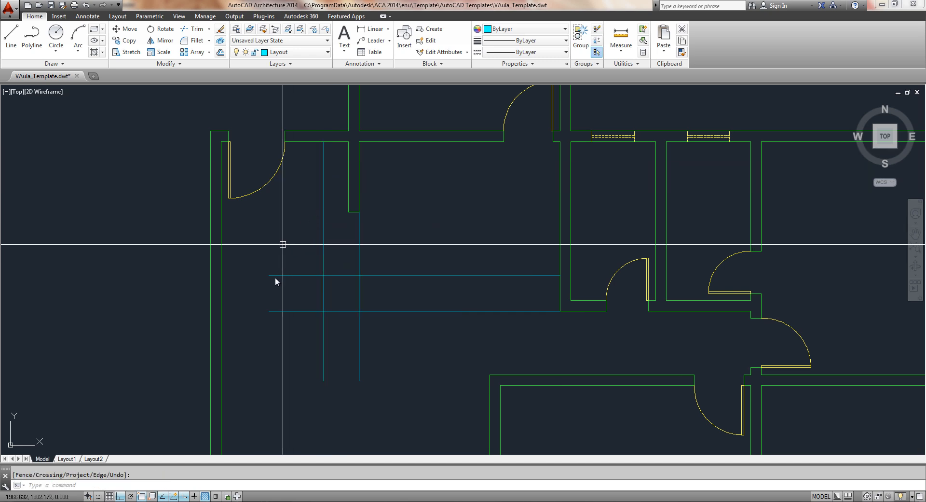
Offset the kitchen's right wall line 1 to the left, across the two horizontal counter lines.
middle_click_drag(353, 295, 293, 285)
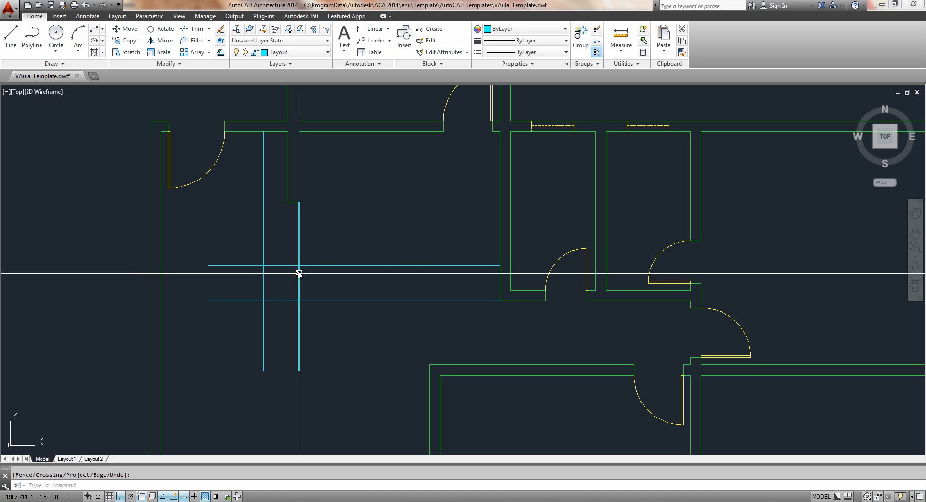
type("o")
key("Return")
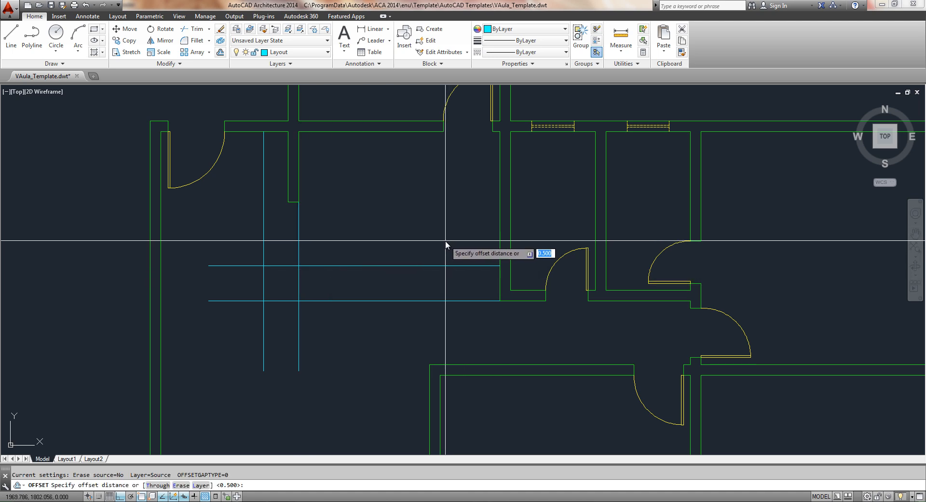
type("1")
key("Return")
left_click(500, 241)
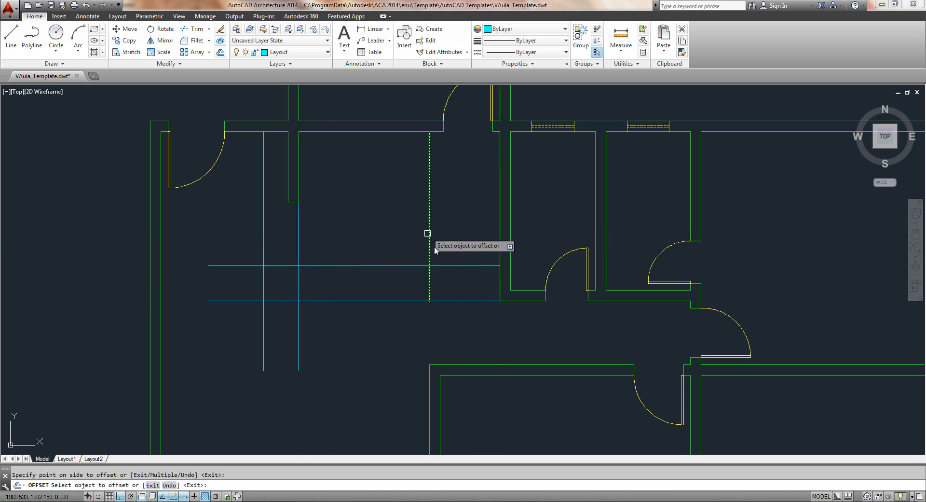
left_click(428, 235)
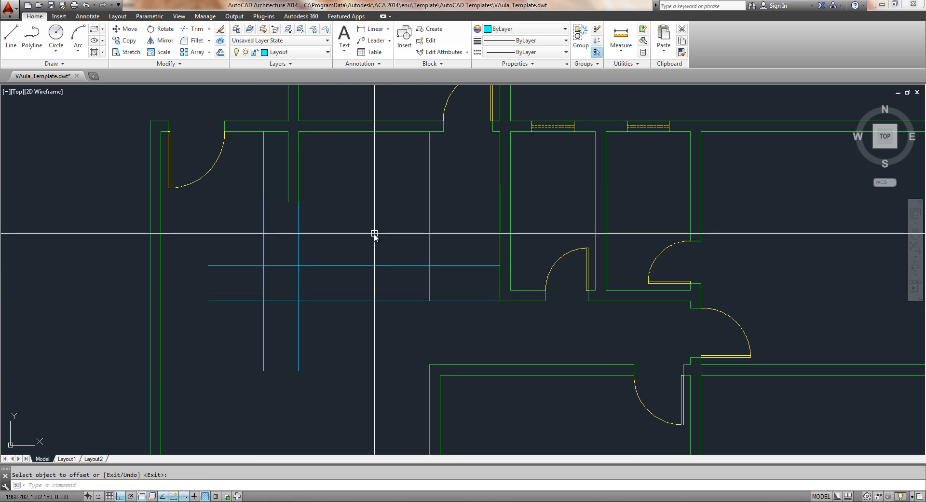
Fillet the counter lines in multiple mode with radius 0, closing the right end and joining the inner and outer corners into an L-shape.
key("Return")
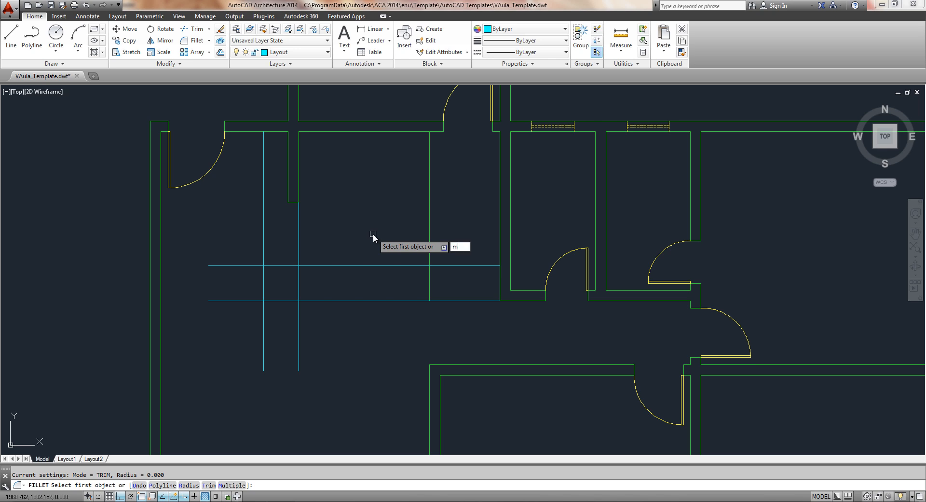
left_click(399, 300)
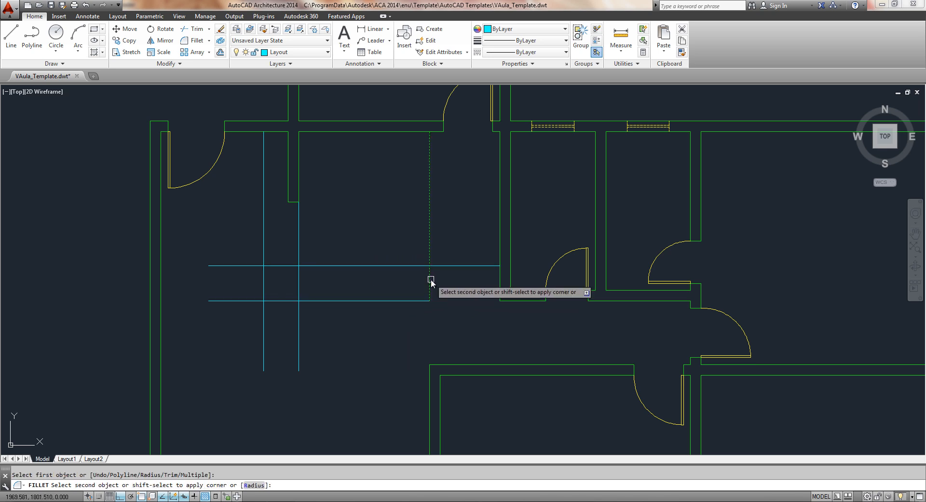
left_click(392, 265)
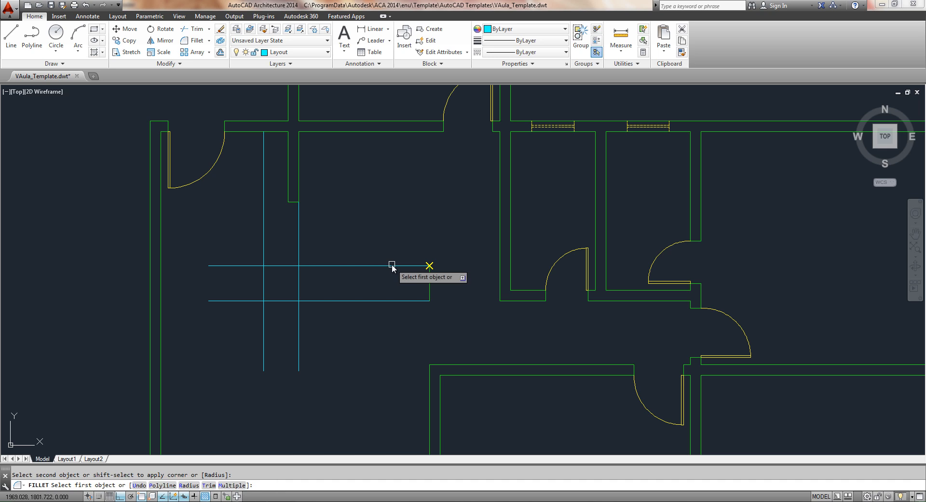
left_click(316, 266)
left_click(300, 238)
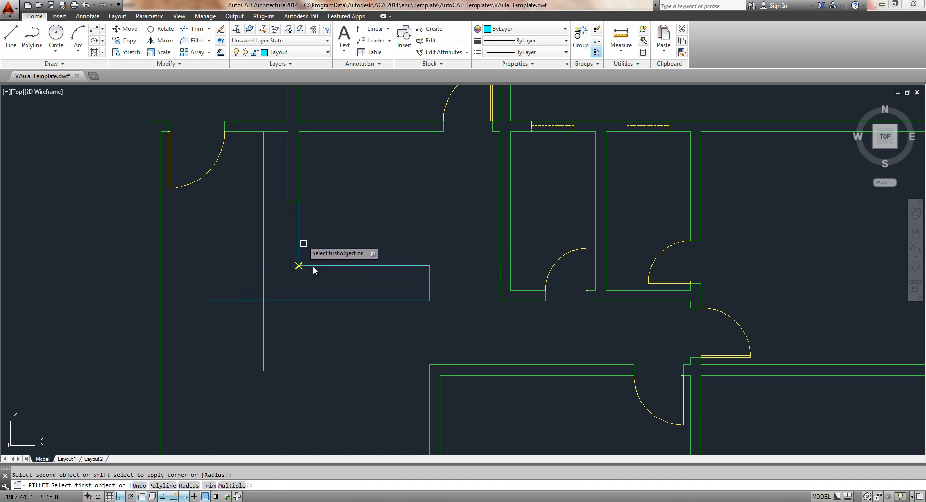
left_click(318, 300)
left_click(264, 250)
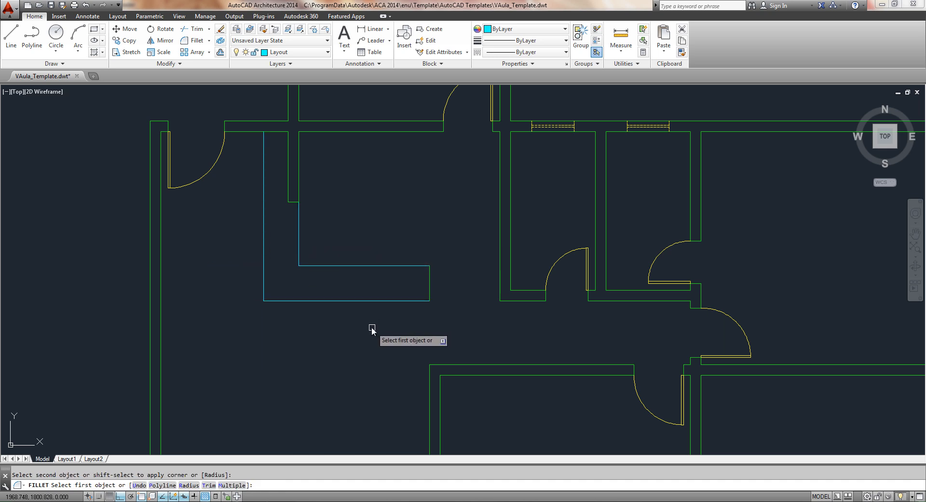
key("Return")
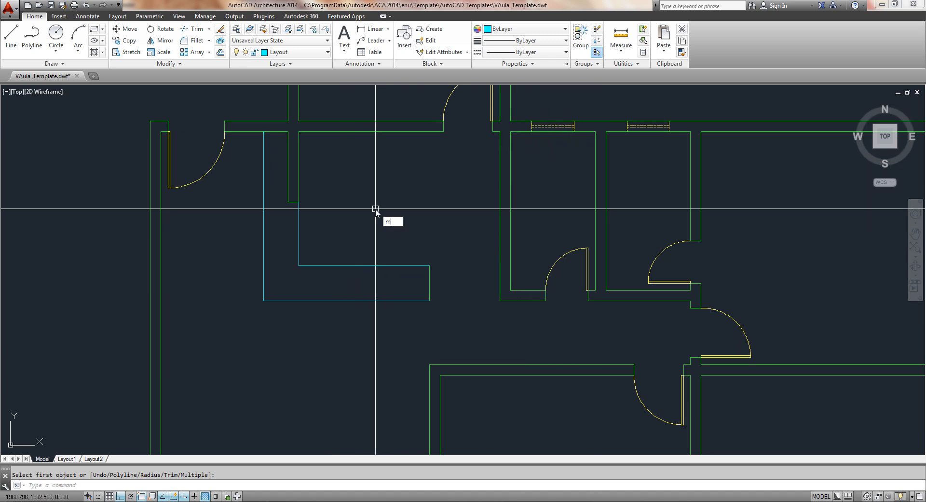
Match the properties of the counter's upper horizontal line onto the green line at the counter's right end.
type("a")
key("Return")
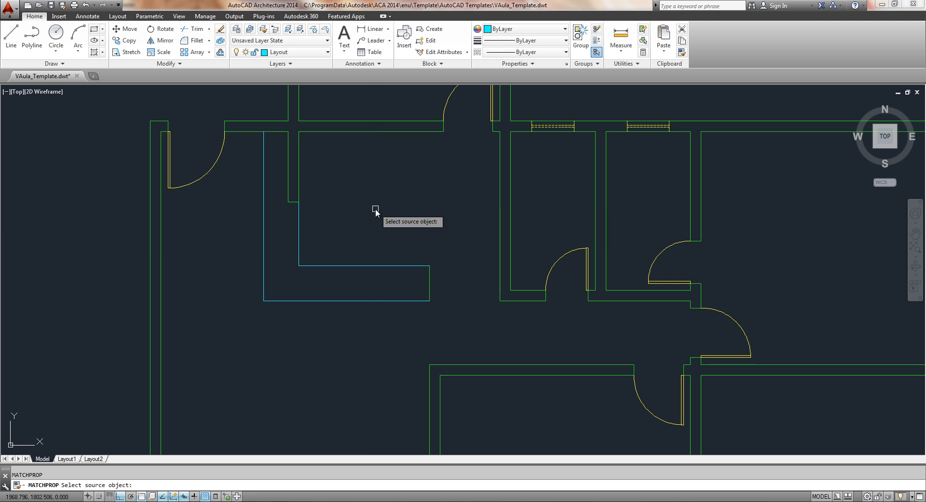
left_click(358, 266)
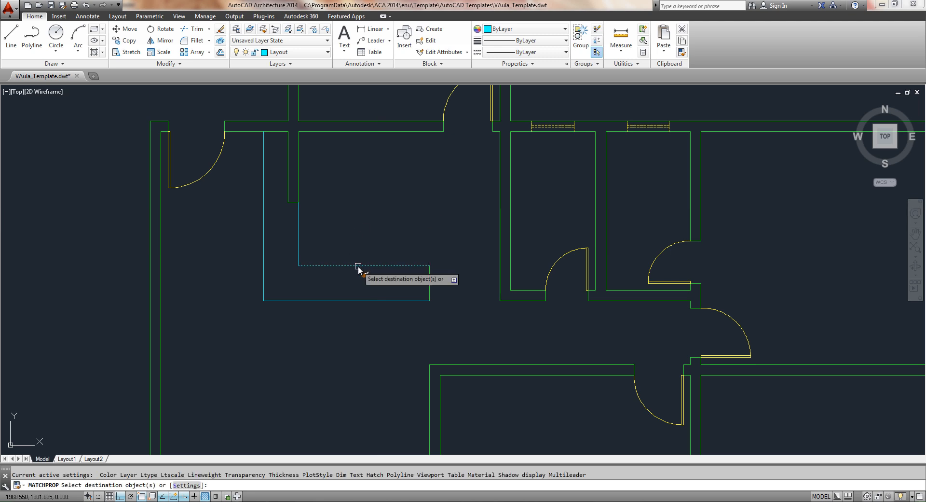
left_click(390, 229)
left_click(459, 338)
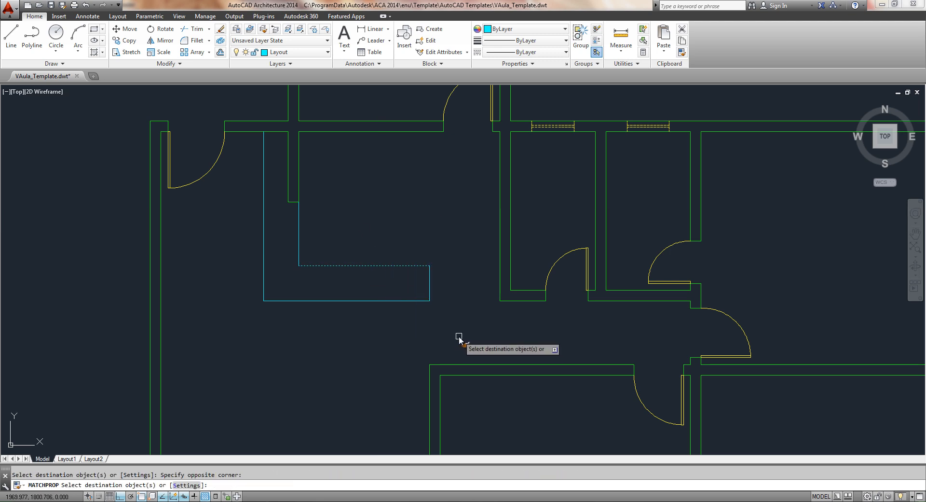
key("Return")
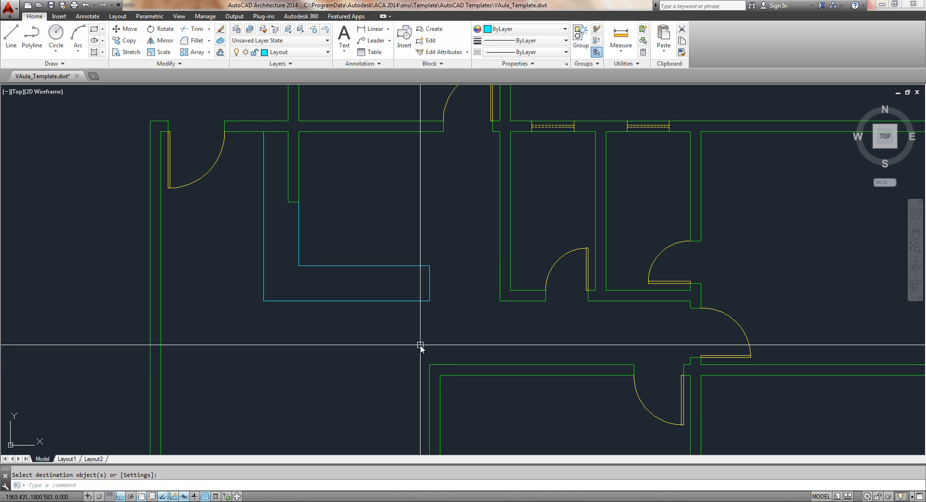
Make Piso the current layer and draw a line from the counter's lower right corner to the left-hand bathroom's outer lower left corner.
mouse_move(456, 311)
middle_mouse_down()
mouse_move(401, 307)
mouse_move(381, 322)
middle_mouse_up()
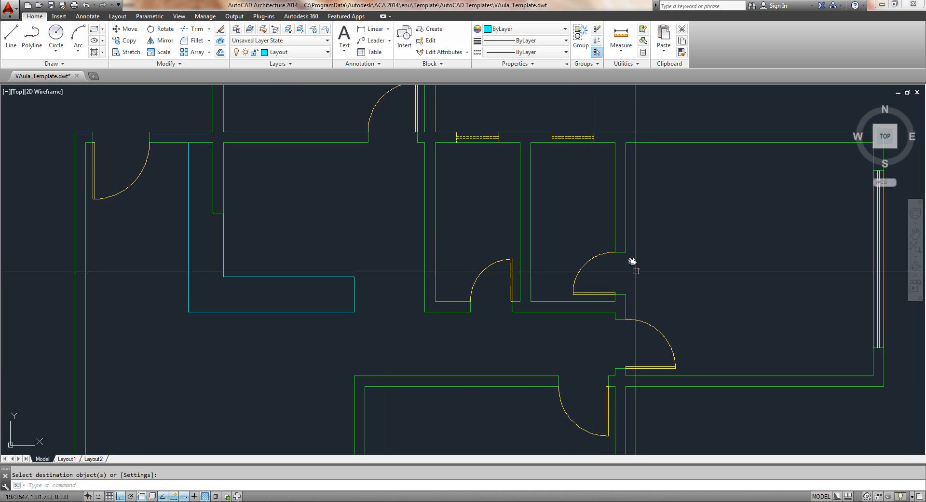
left_click(328, 52)
left_click(293, 110)
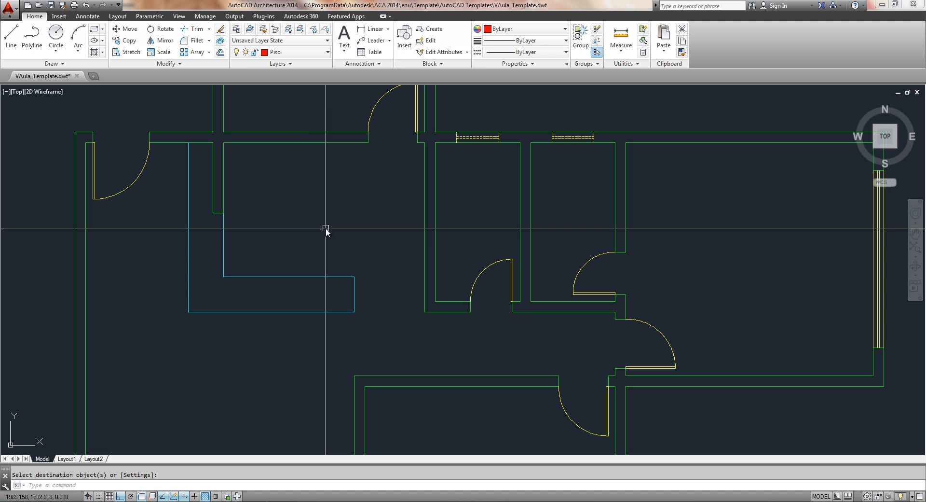
key("Escape")
type("l")
key("Return")
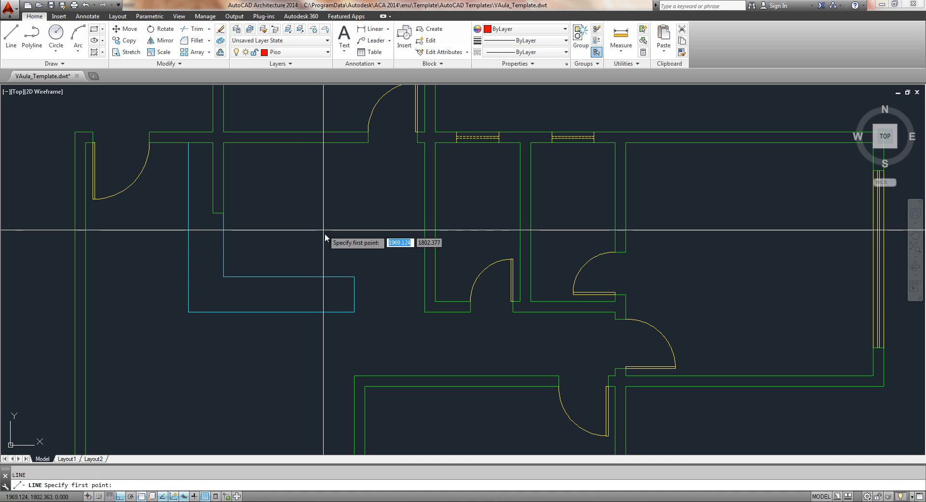
left_click(354, 312)
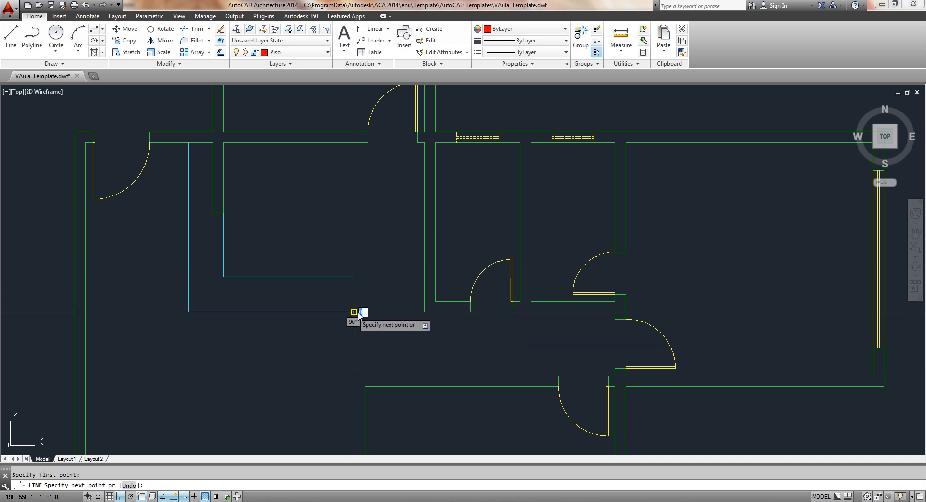
left_click(425, 311)
key("Return")
Draw a floor line across the left-hand bathroom's door opening, along the wall's inner face.
middle_click_drag(512, 337, 394, 327)
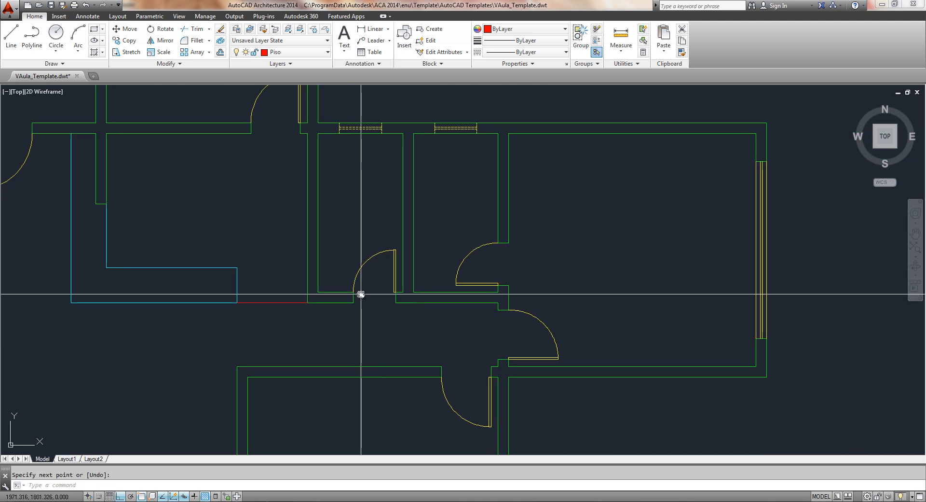
scroll(360, 293, "up", 6)
key("Return")
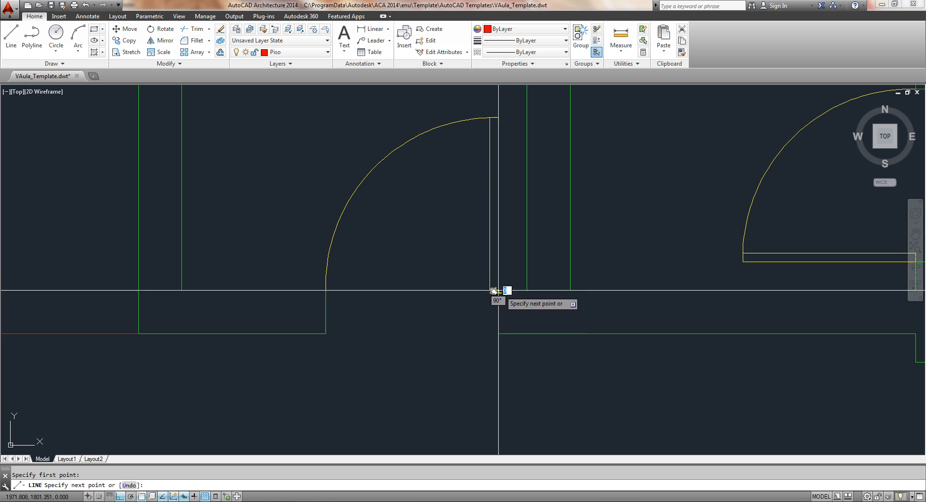
left_click(498, 290)
left_click(326, 290)
key("Return")
Draw a vertical floor line across the right-hand bathroom's door opening, along the wall's inner face.
middle_click_drag(538, 305, 79, 341)
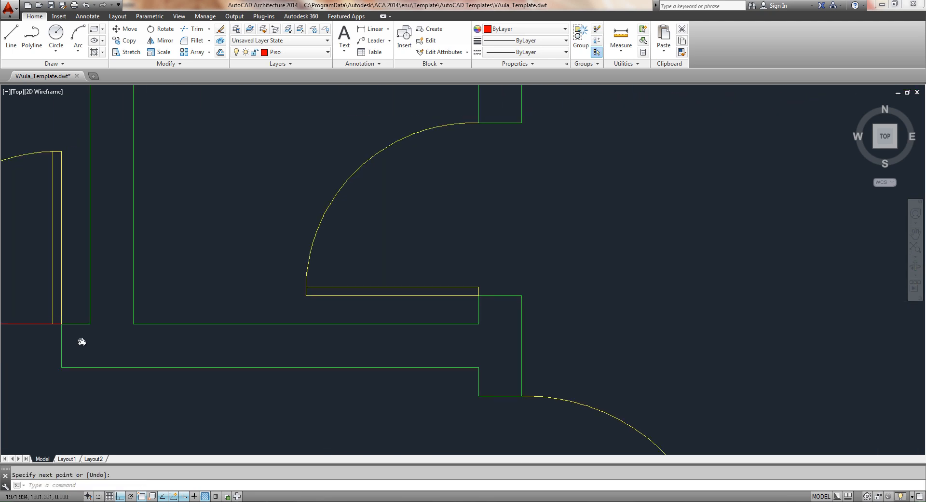
key("Return")
left_click(453, 300)
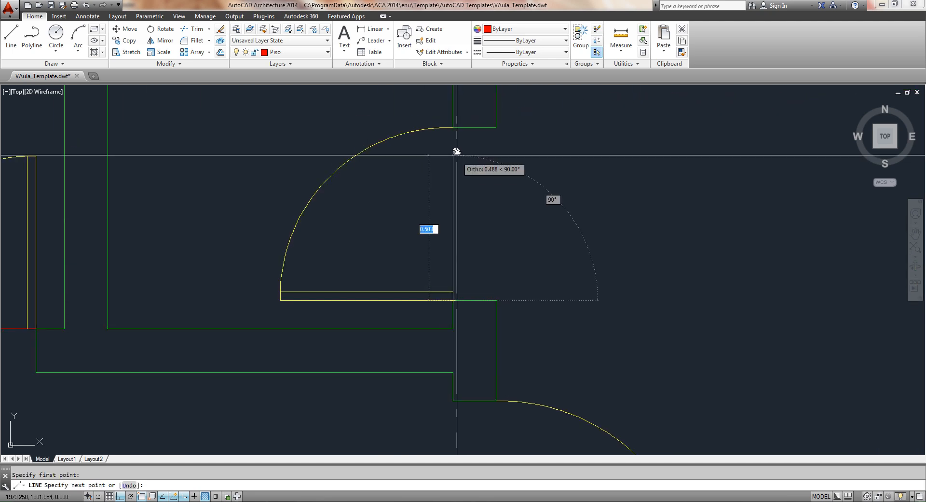
Examine the whole floor plan and its upper room's doorway for openings without a floor line.
scroll(321, 212, "down", 8)
scroll(311, 259, "down", 2)
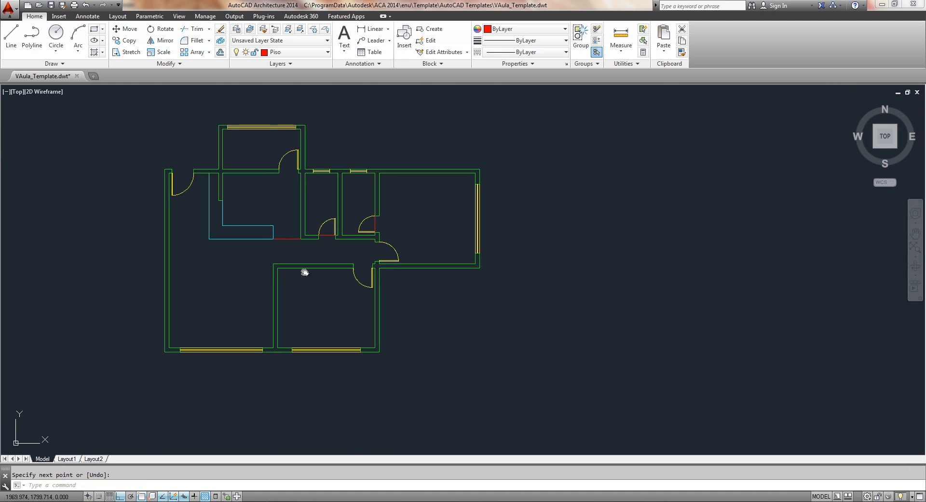
middle_click_drag(304, 269, 403, 292)
scroll(394, 286, "up", 2)
scroll(402, 293, "down", 2)
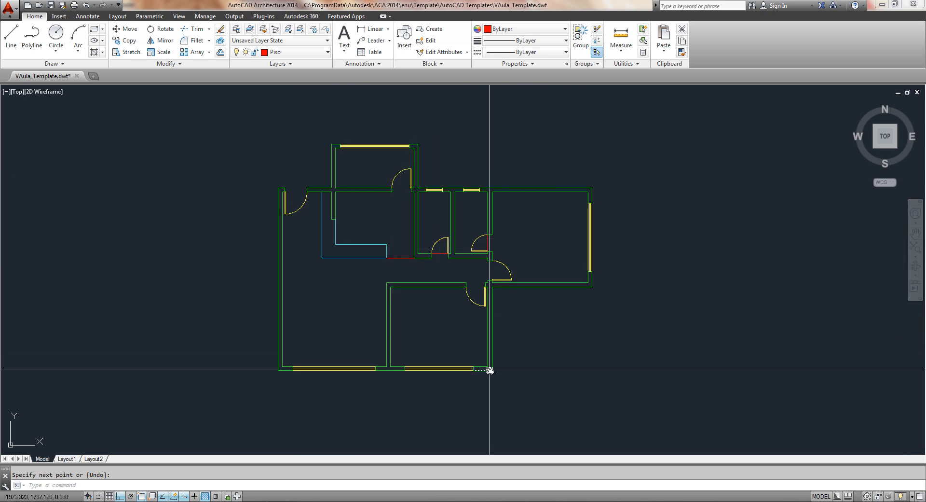
scroll(415, 202, "up", 4)
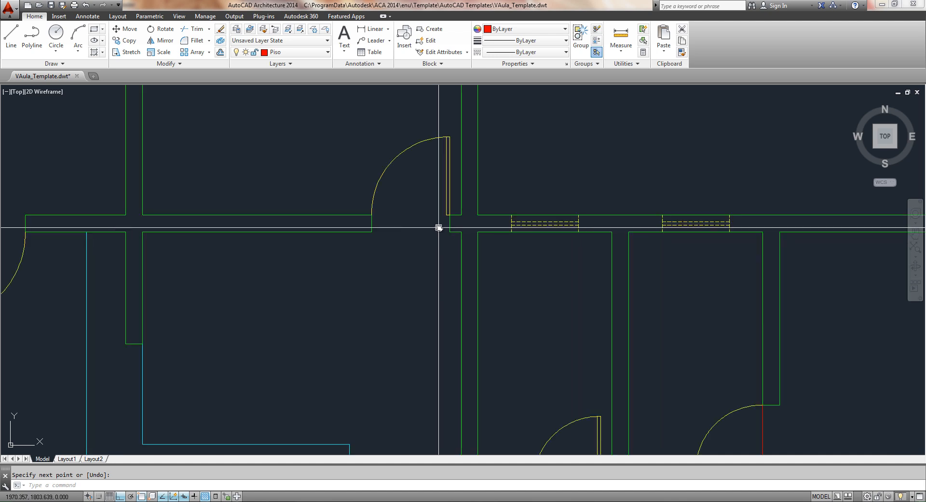
scroll(371, 210, "down", 4)
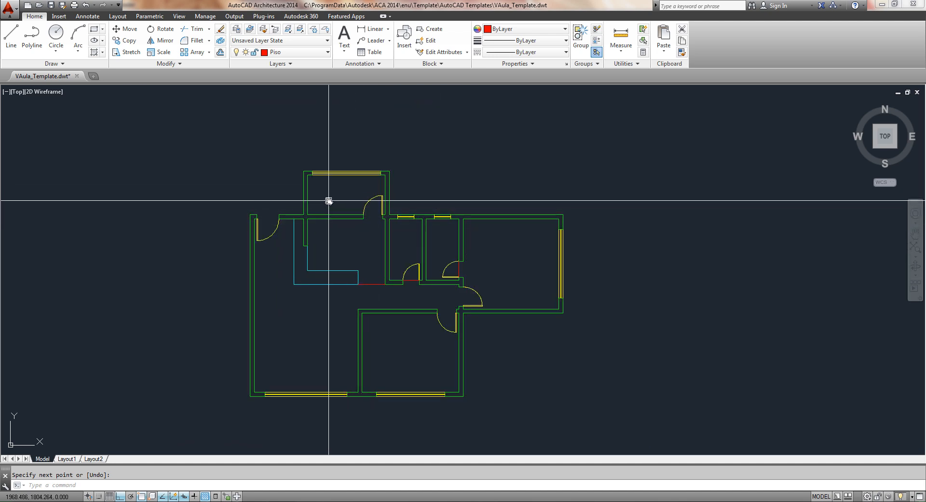
scroll(361, 270, "up", 2)
scroll(360, 269, "down", 2)
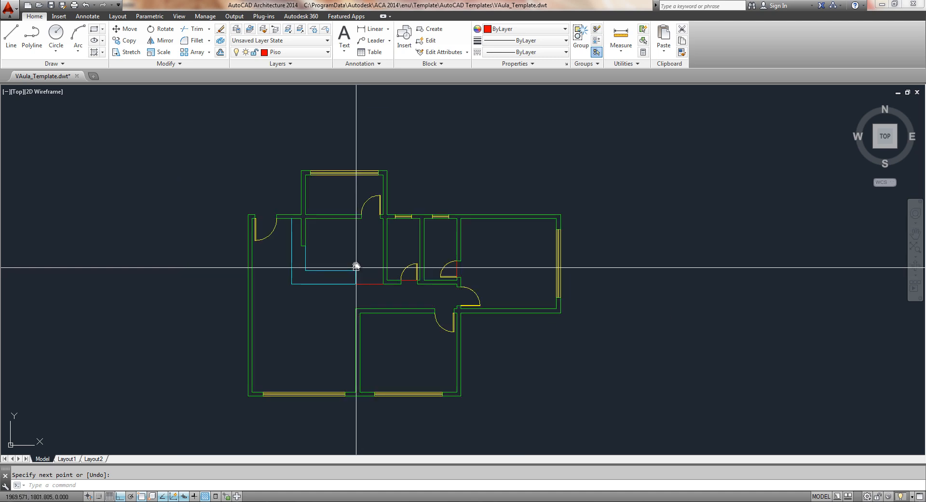